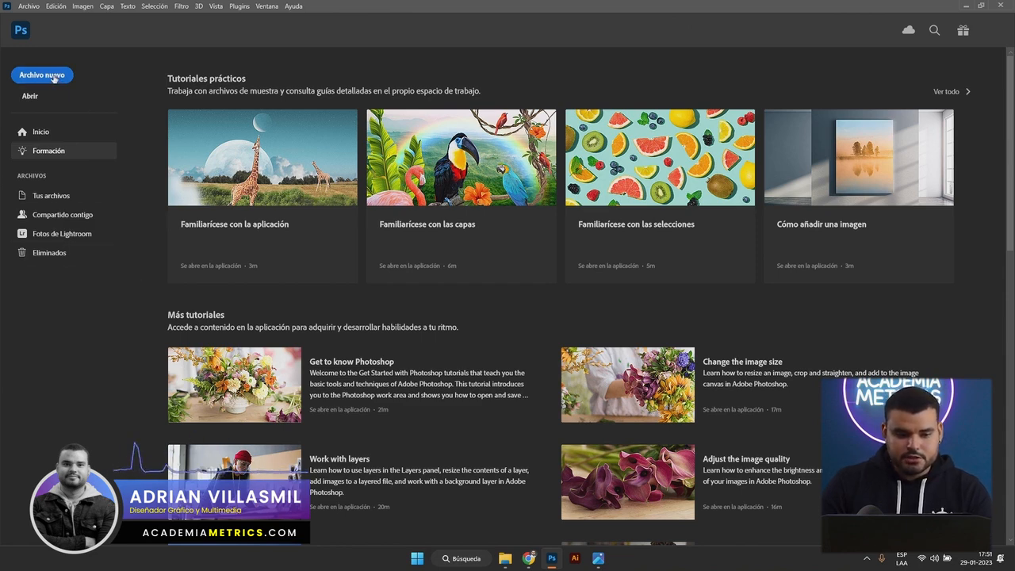
Create a new 1080 x 1350 px document at 72 ppi named CURSO EJEMPLO
{"action": "left_click", "coordinate": [54, 76]}
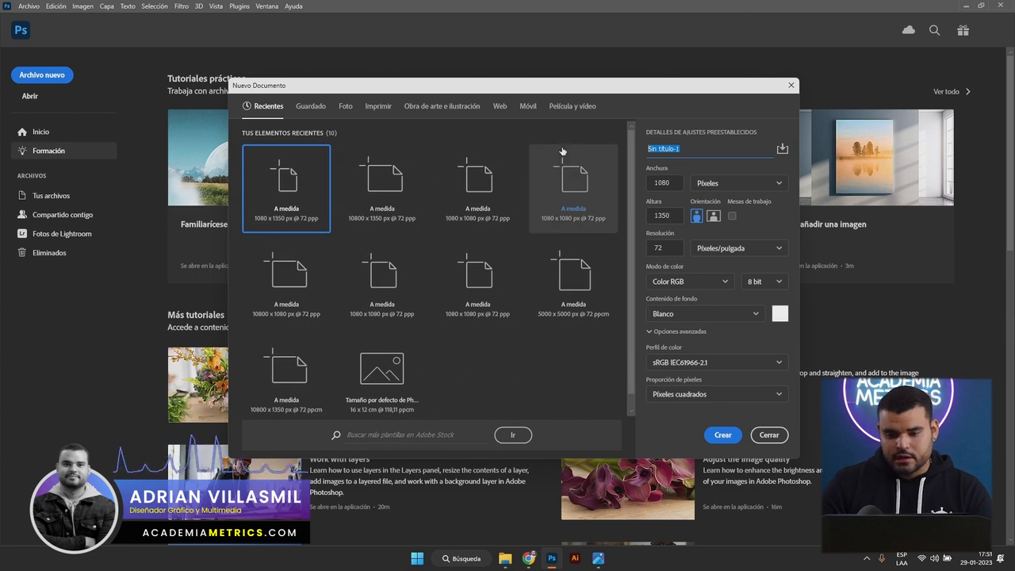
{"action": "key", "text": "Caps_Lock"}
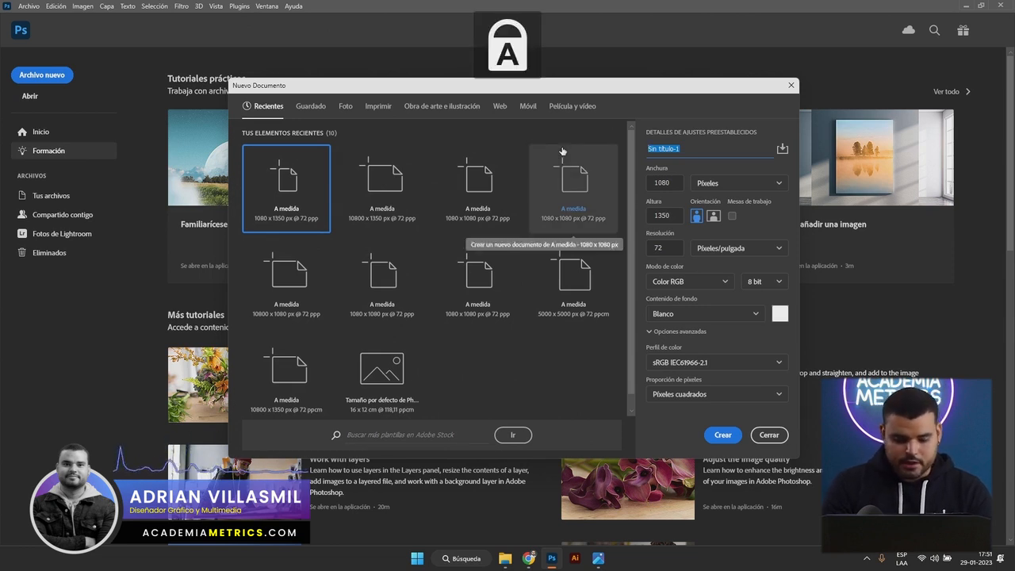
{"action": "type", "text": "CURSO EJEMPLO"}
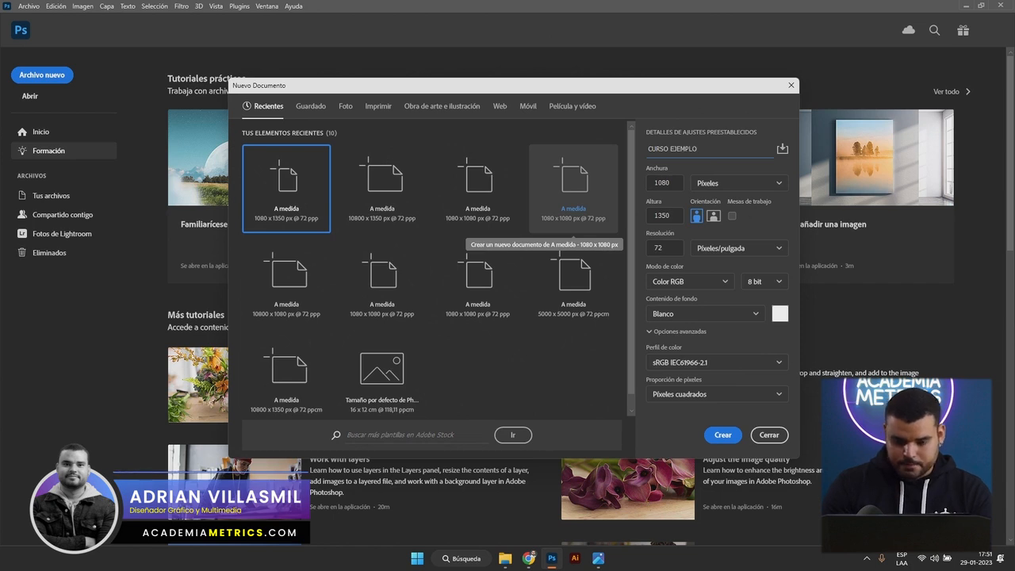
{"action": "left_click", "coordinate": [734, 436]}
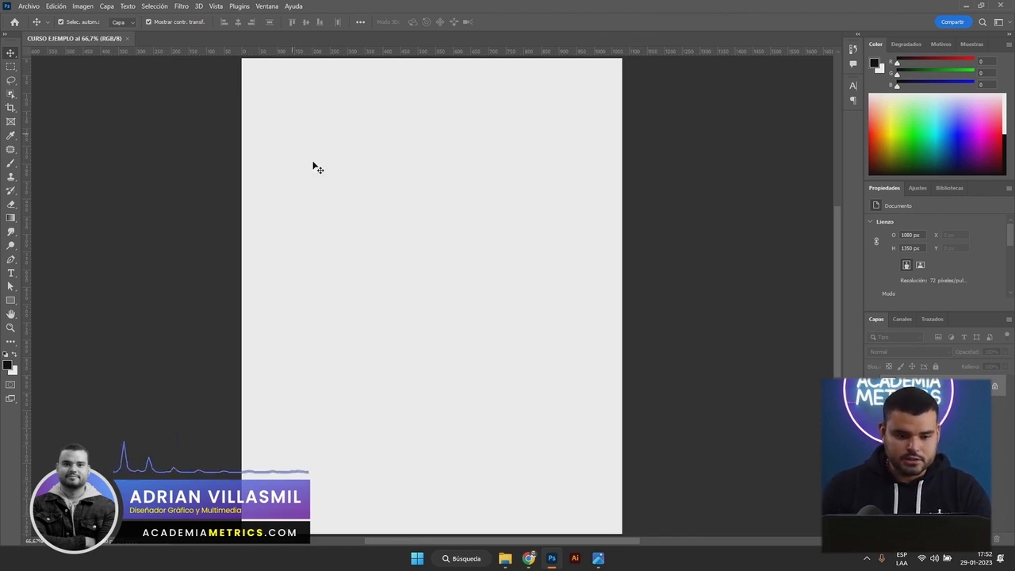
Examine the available file, editing, image, layer, text, selection and filter commands
{"action": "left_click", "coordinate": [32, 7]}
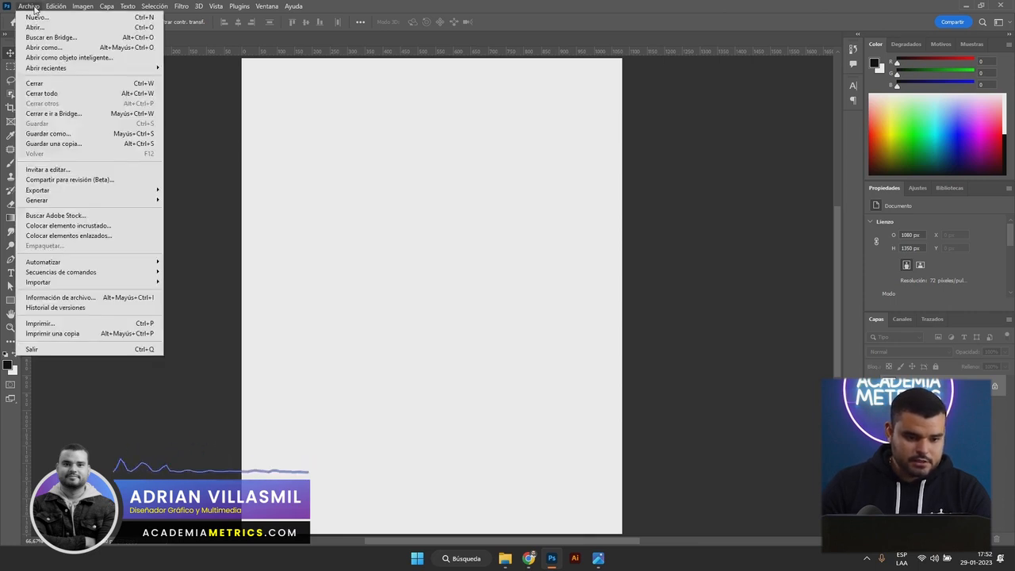
{"action": "left_click", "coordinate": [32, 6]}
{"action": "left_click", "coordinate": [32, 6]}
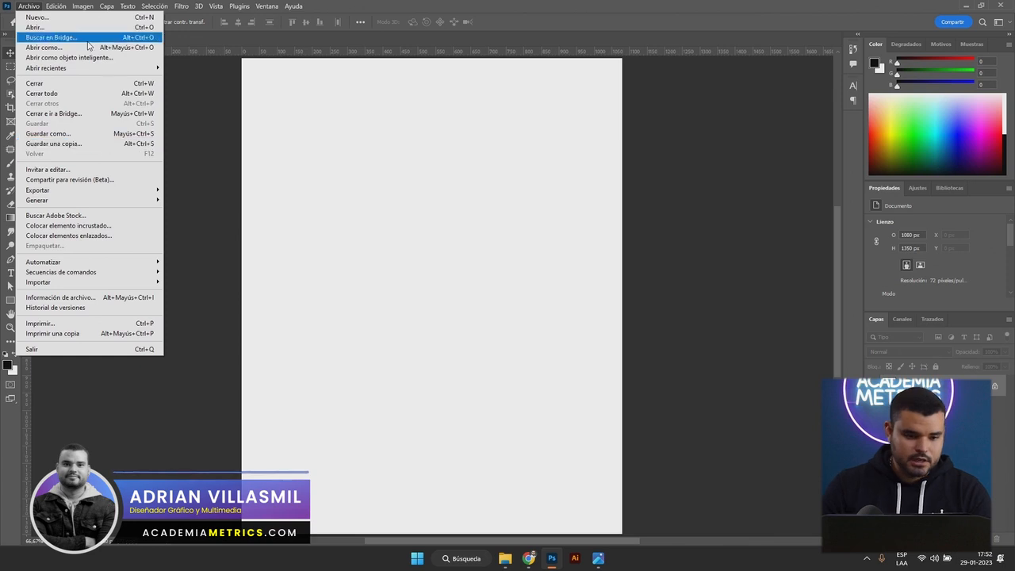
{"action": "left_click", "coordinate": [64, 7]}
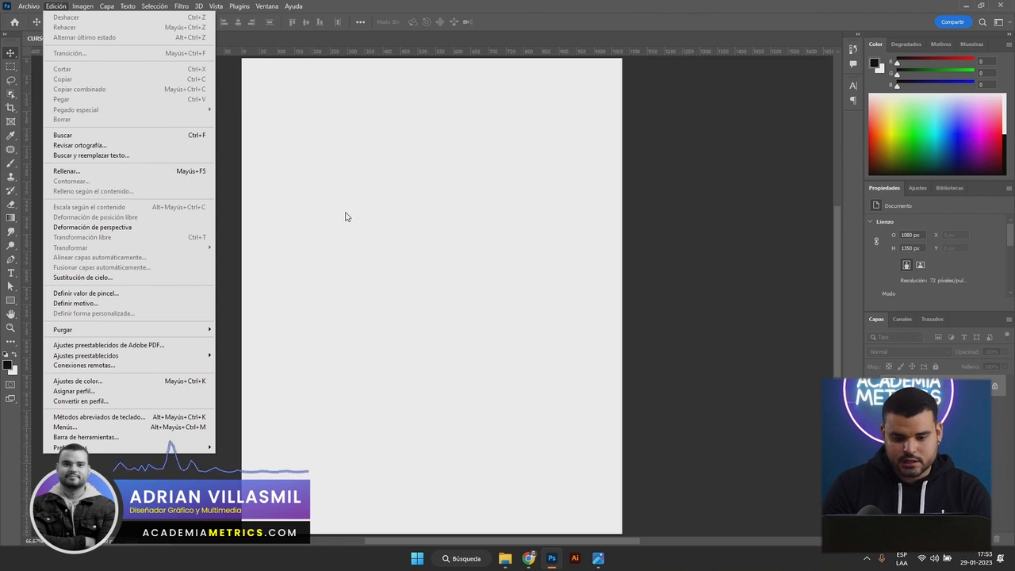
{"action": "mouse_move", "coordinate": [94, 5]}
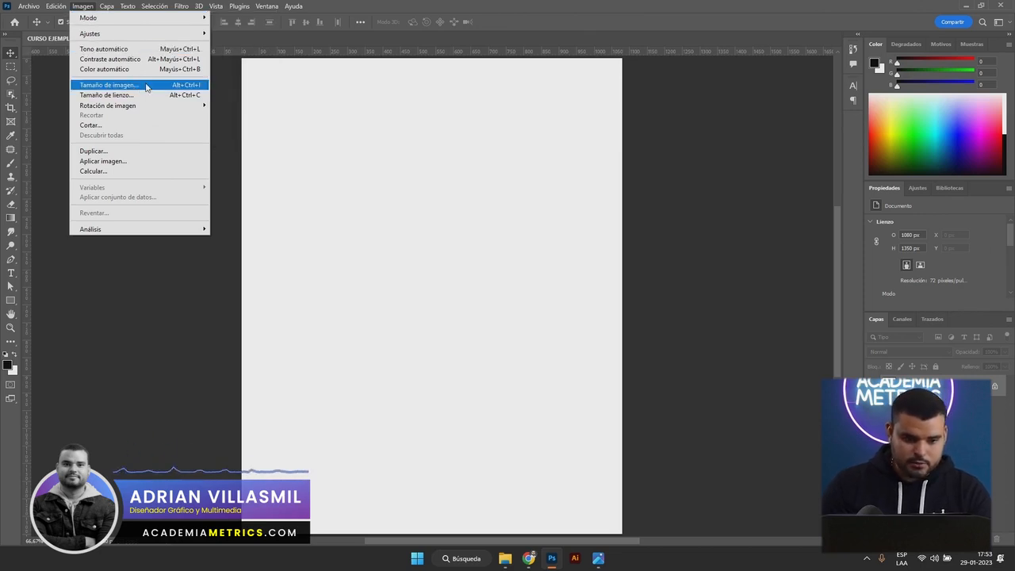
{"action": "mouse_move", "coordinate": [146, 36]}
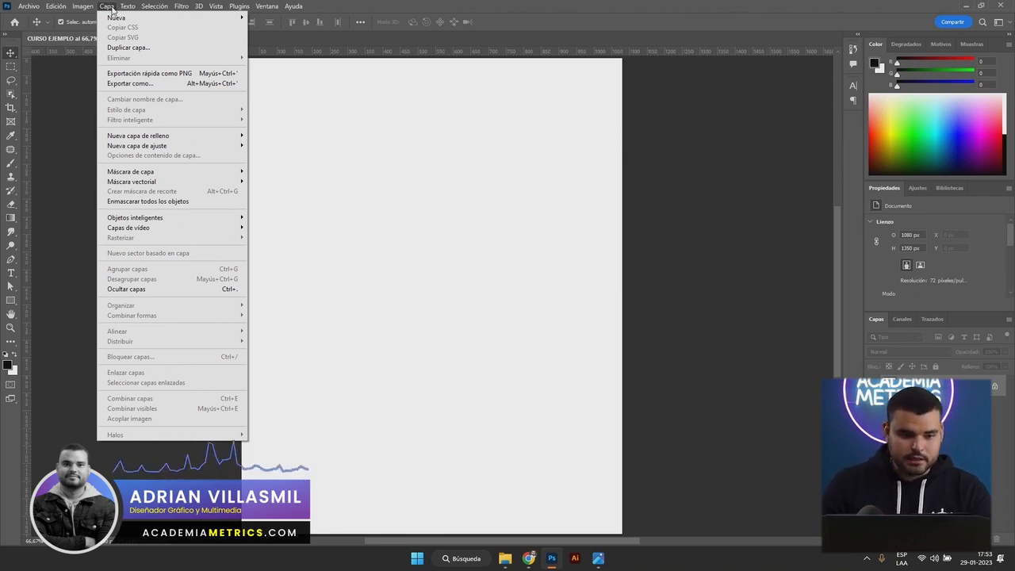
{"action": "left_click", "coordinate": [110, 6]}
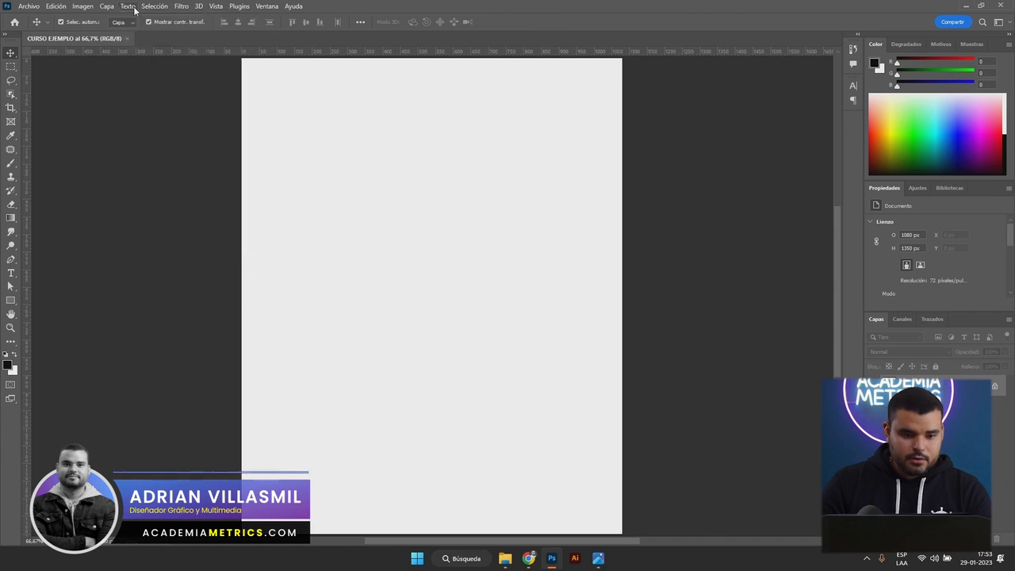
{"action": "left_click", "coordinate": [134, 8]}
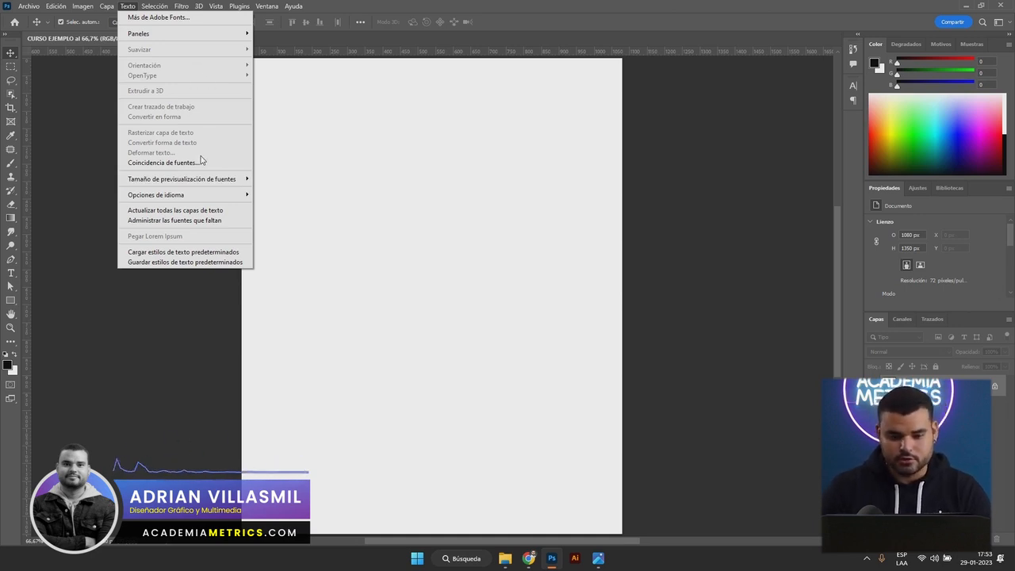
{"action": "mouse_move", "coordinate": [155, 6]}
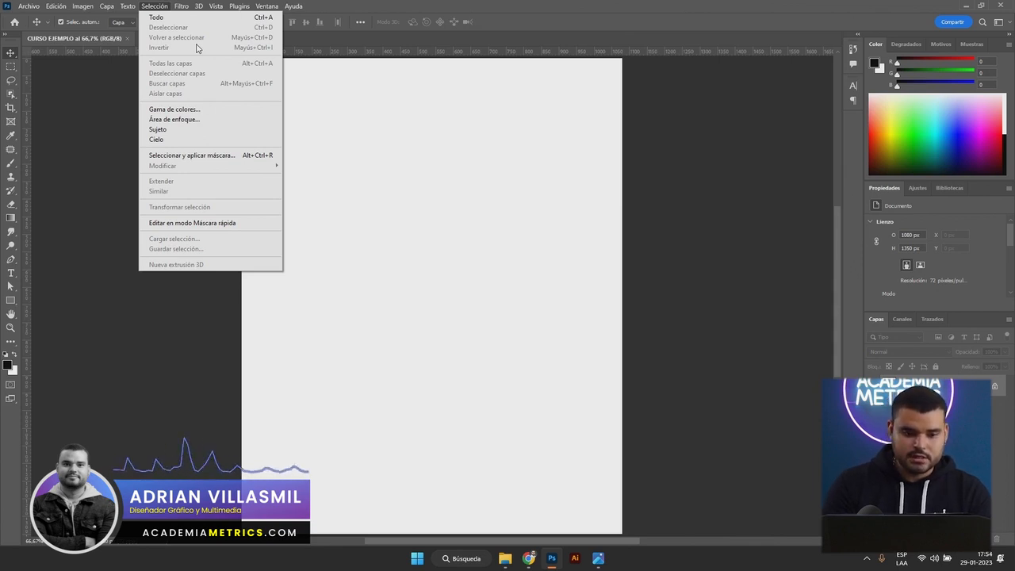
{"action": "left_click", "coordinate": [165, 6]}
{"action": "left_click", "coordinate": [155, 7]}
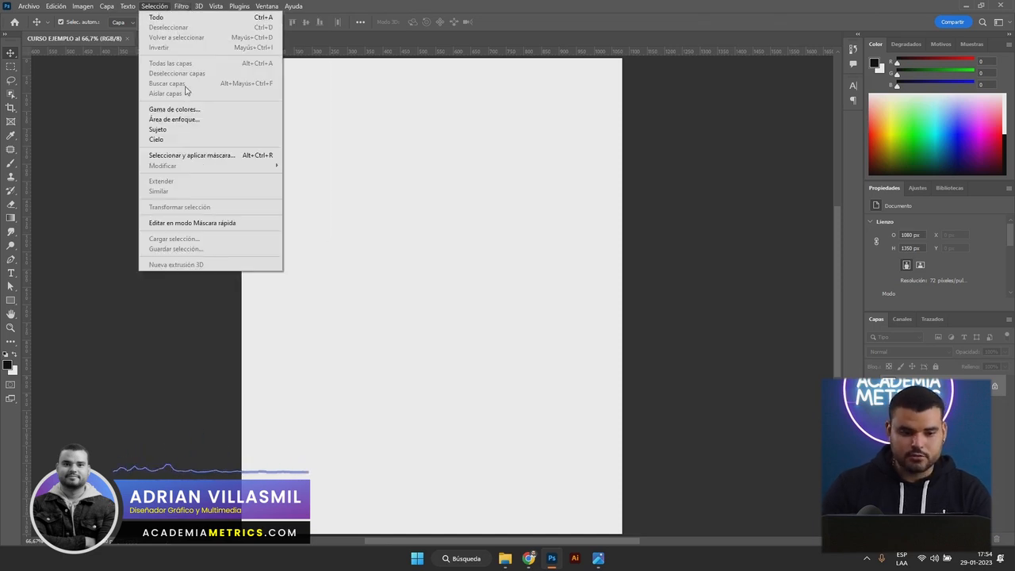
{"action": "mouse_move", "coordinate": [183, 6]}
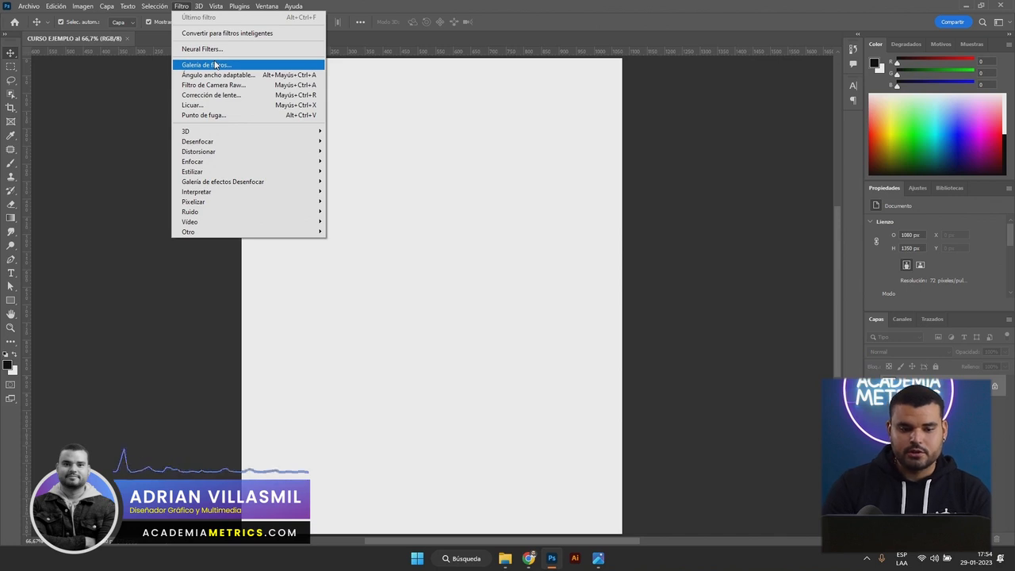
{"action": "mouse_move", "coordinate": [278, 153]}
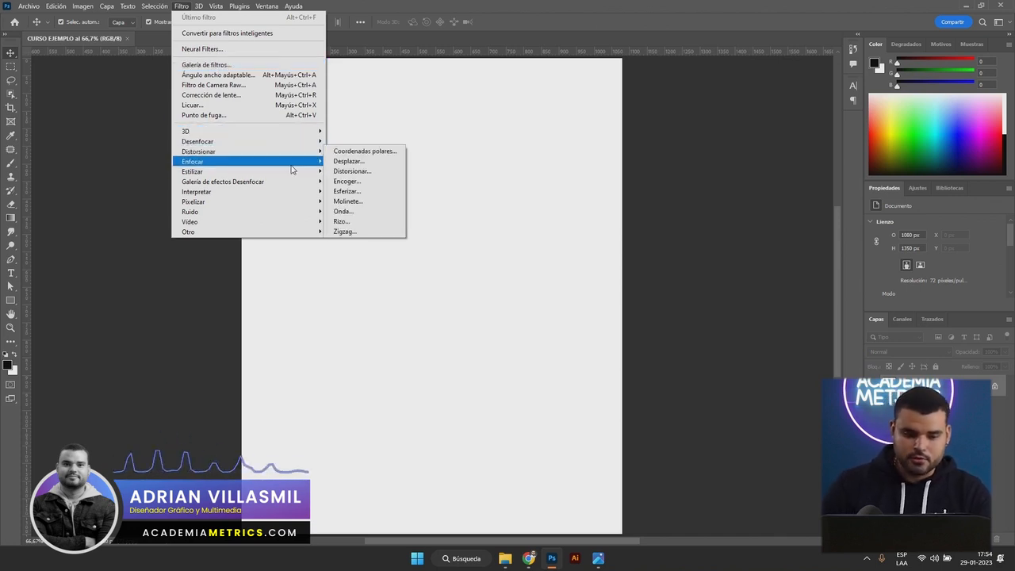
{"action": "mouse_move", "coordinate": [288, 177]}
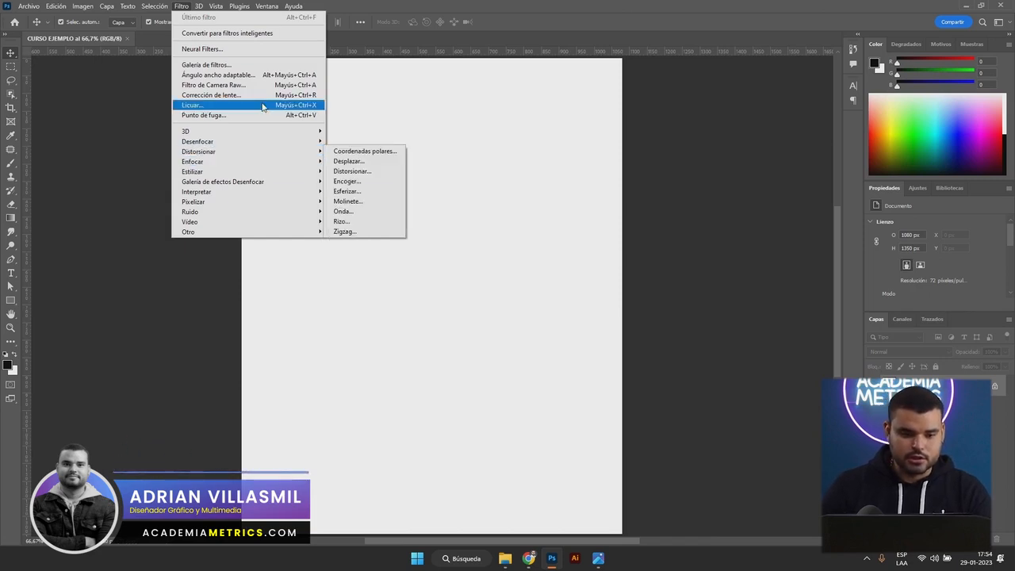
{"action": "mouse_move", "coordinate": [203, 10]}
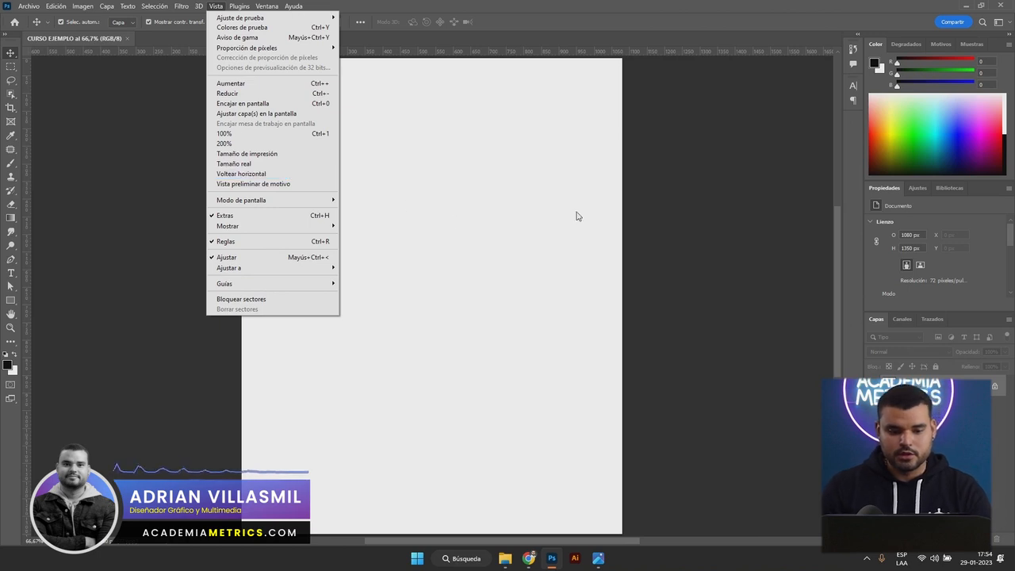
Inspect the canvas at several zoom levels and review the available view and plugin commands
{"action": "left_click", "coordinate": [441, 162]}
{"action": "scroll", "coordinate": [436, 205], "scroll_direction": "down", "scroll_amount": 4}
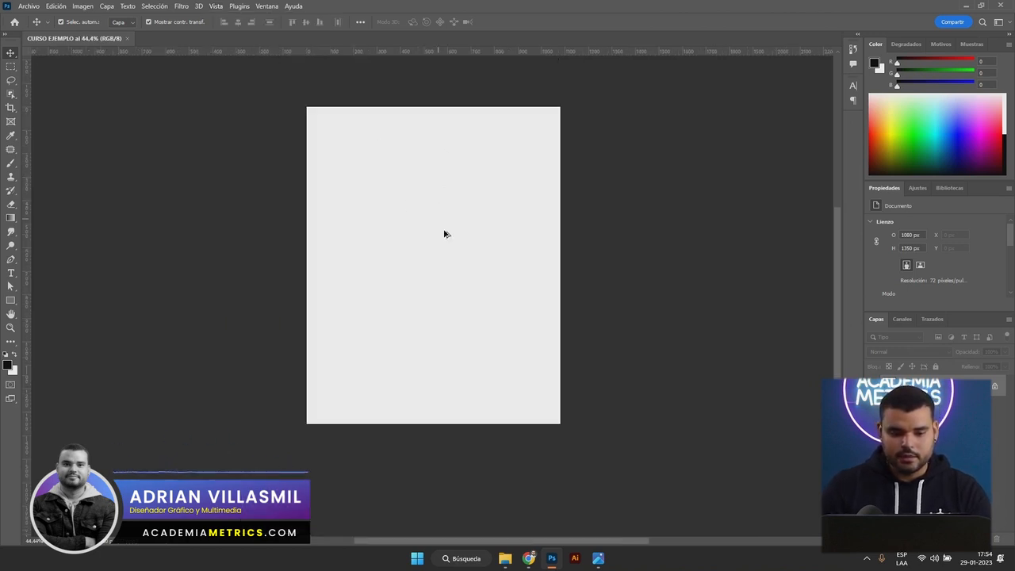
{"action": "scroll", "coordinate": [458, 239], "scroll_direction": "up", "scroll_amount": 9}
{"action": "scroll", "coordinate": [459, 239], "scroll_direction": "down", "scroll_amount": 4}
{"action": "scroll", "coordinate": [458, 243], "scroll_direction": "down", "scroll_amount": 3}
{"action": "scroll", "coordinate": [444, 241], "scroll_direction": "up", "scroll_amount": 2}
{"action": "scroll", "coordinate": [426, 240], "scroll_direction": "down", "scroll_amount": 1}
{"action": "left_click", "coordinate": [215, 6]}
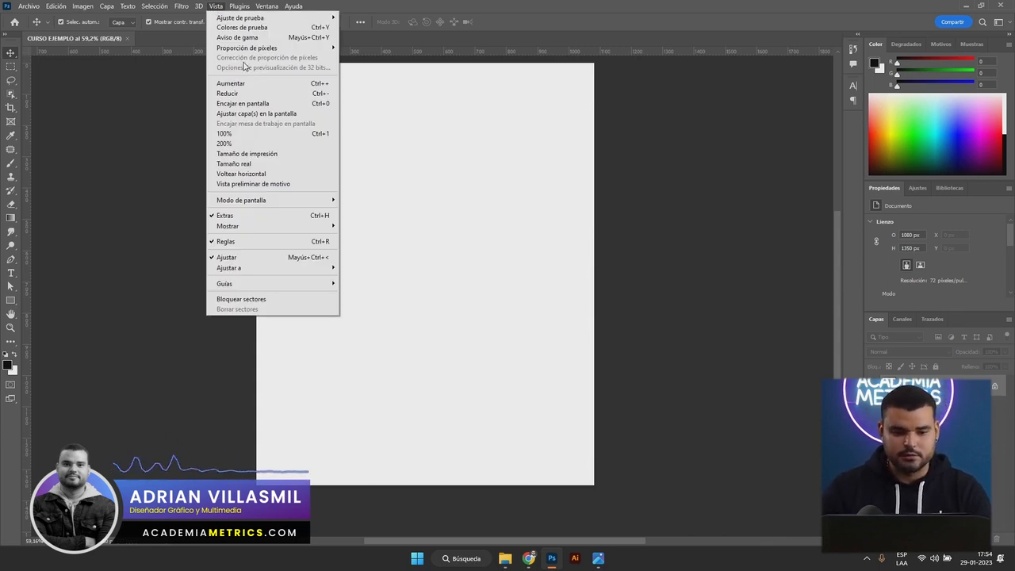
{"action": "mouse_move", "coordinate": [242, 6]}
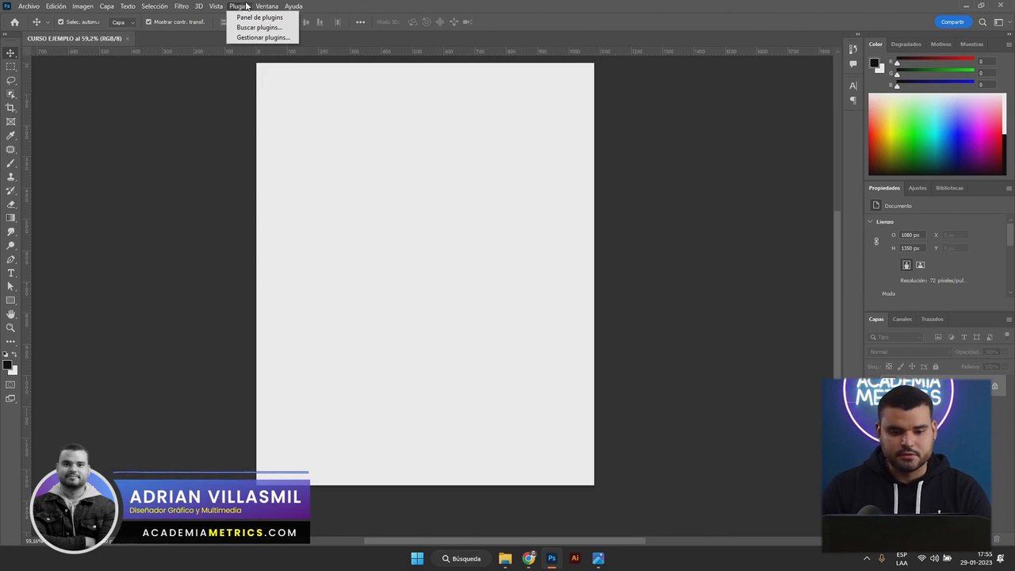
Switch the workspace to Fotografía, followed by Gráfico y Web
{"action": "left_click", "coordinate": [274, 6]}
{"action": "left_click", "coordinate": [272, 7]}
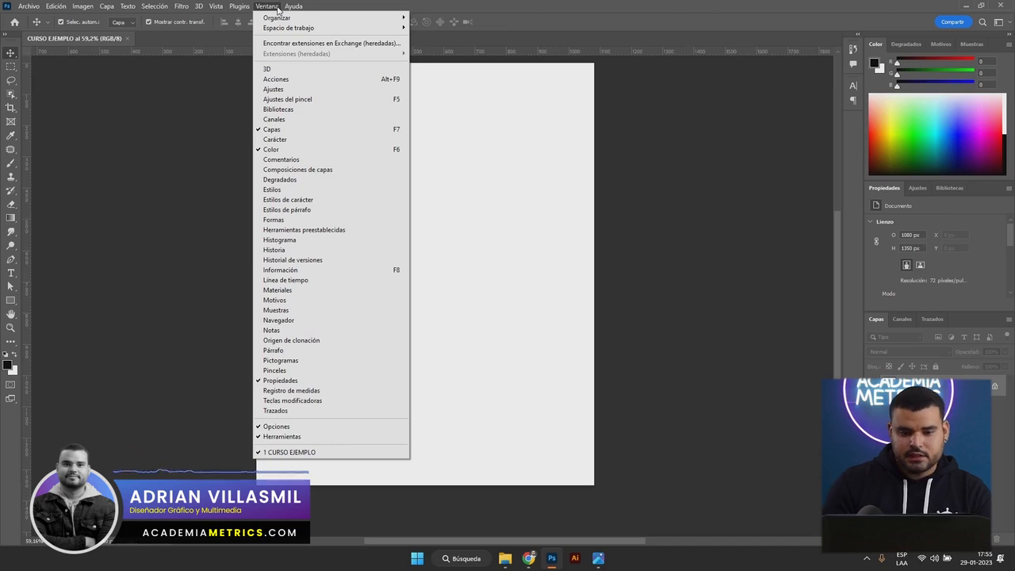
{"action": "mouse_move", "coordinate": [306, 32]}
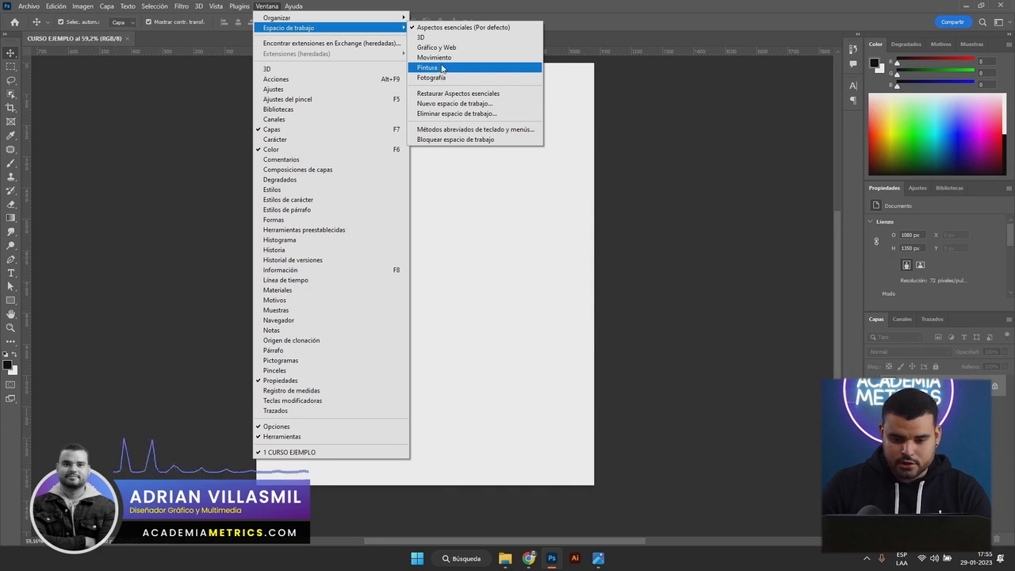
{"action": "left_click", "coordinate": [440, 78]}
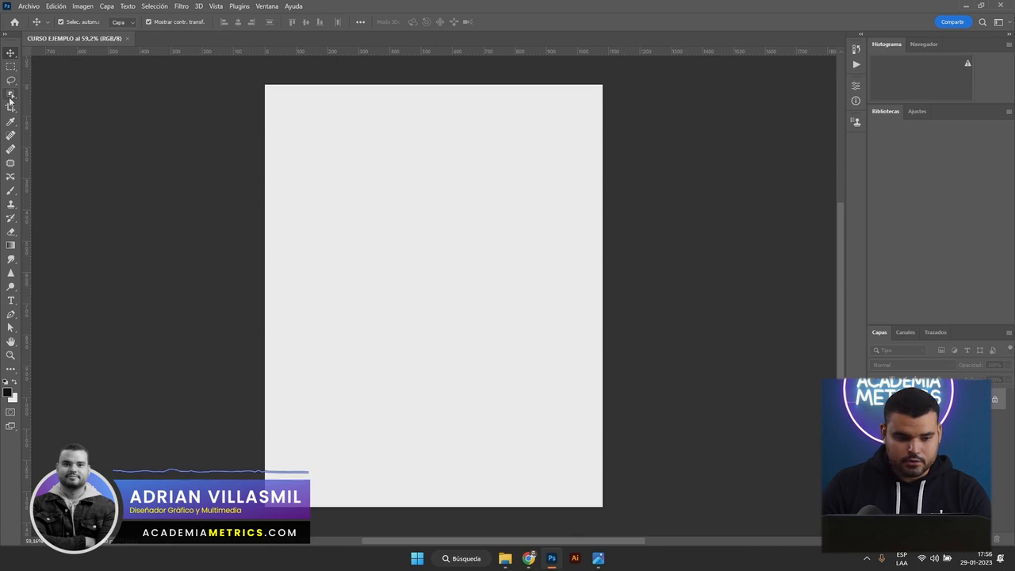
{"action": "left_click", "coordinate": [272, 7]}
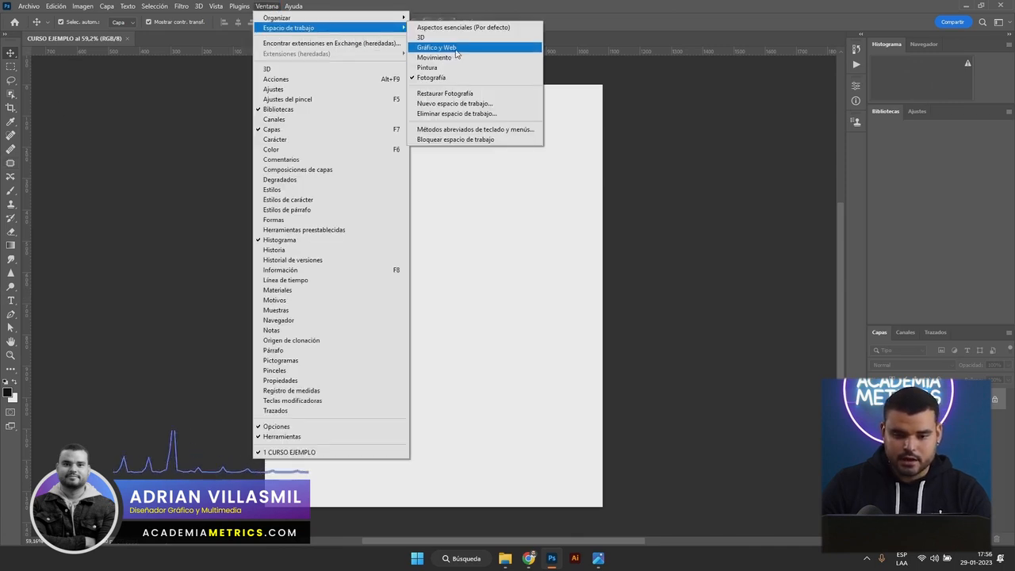
{"action": "left_click", "coordinate": [455, 48]}
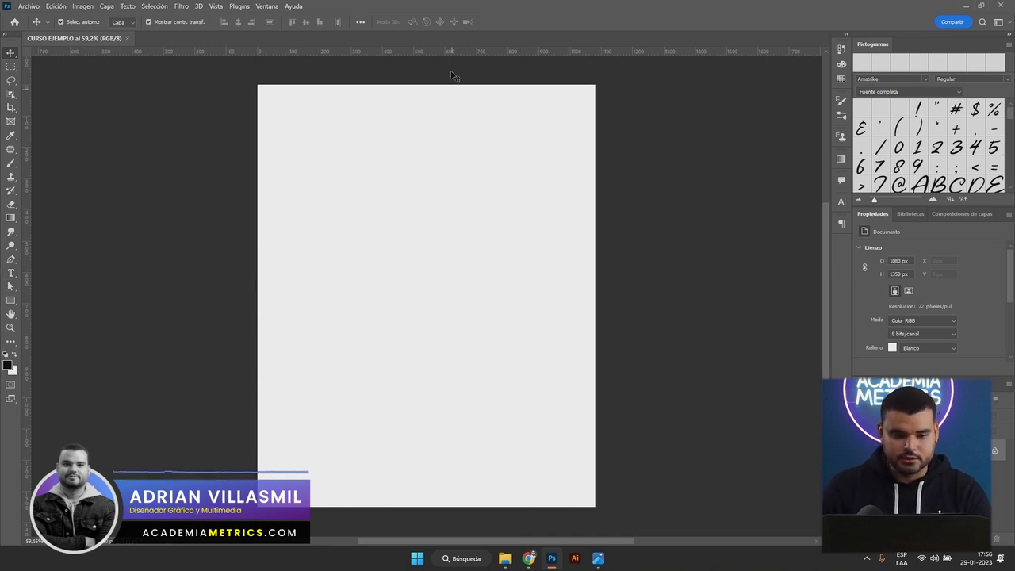
Return the workspace to Aspectos esenciales (Por defecto)
{"action": "left_click", "coordinate": [267, 6]}
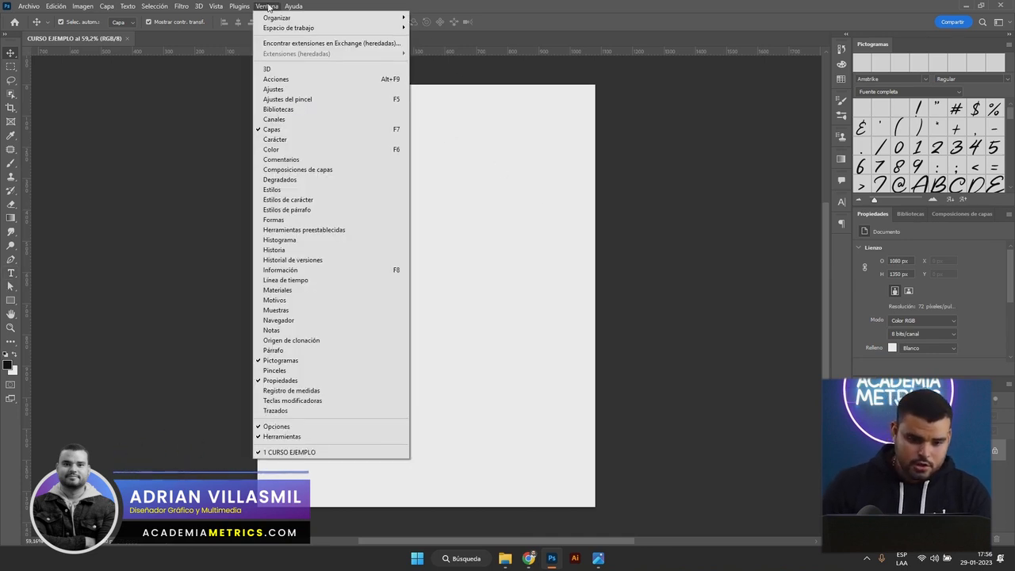
{"action": "mouse_move", "coordinate": [284, 29]}
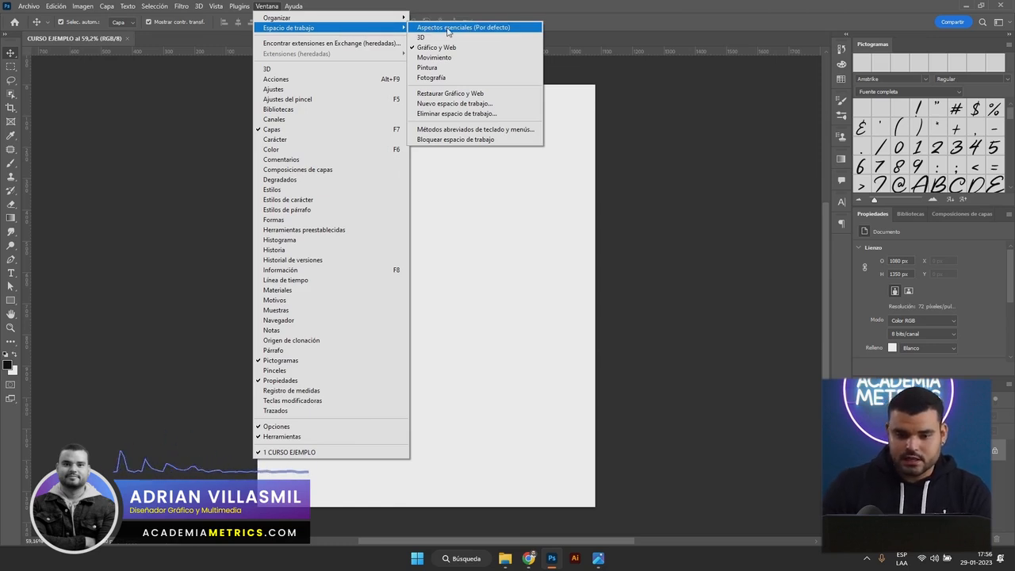
{"action": "left_click", "coordinate": [449, 28]}
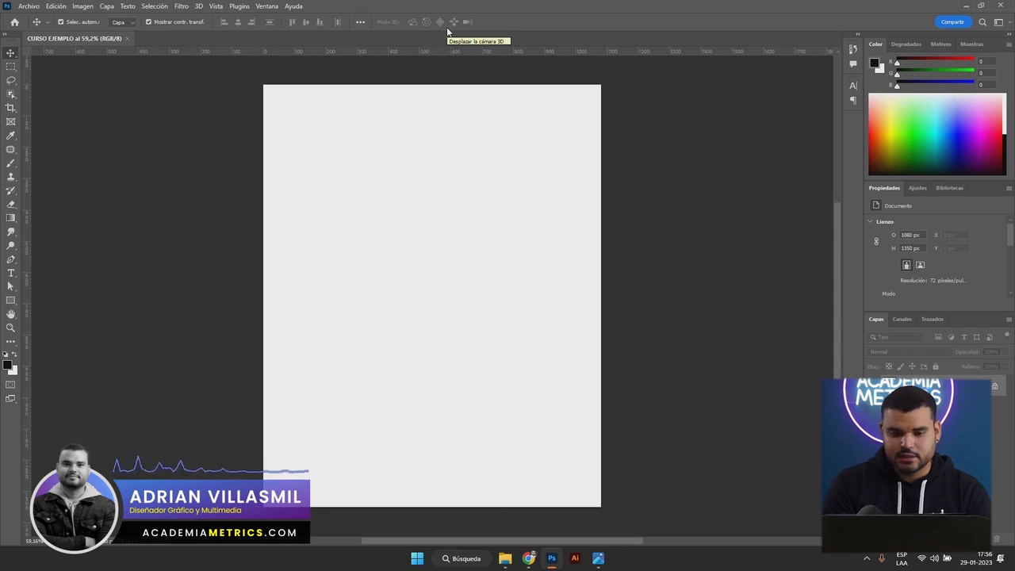
Show the Degradados panel and dock it in the collapsed strip below the Character and Paragraph icons
{"action": "left_click", "coordinate": [268, 6]}
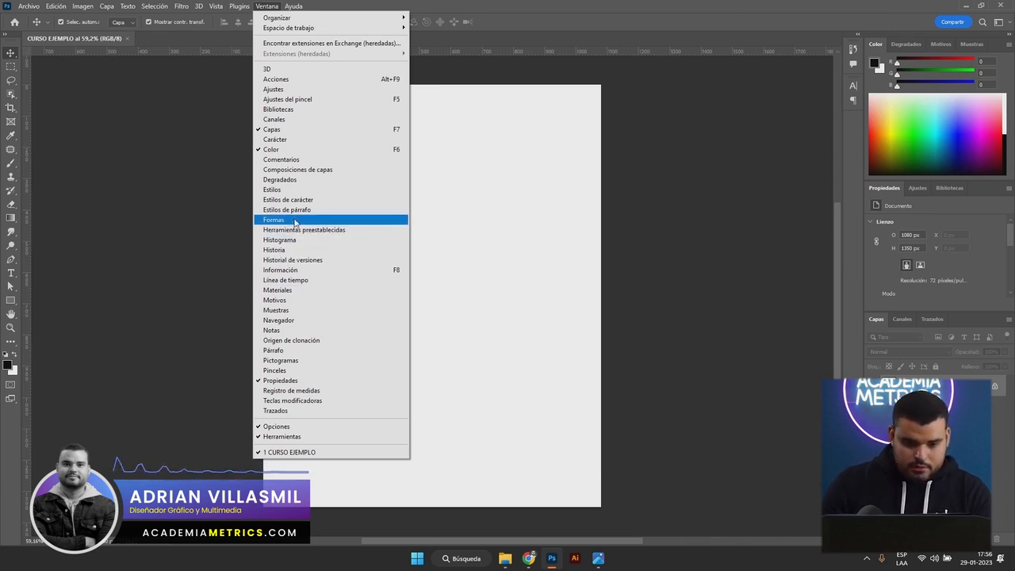
{"action": "left_click", "coordinate": [291, 181]}
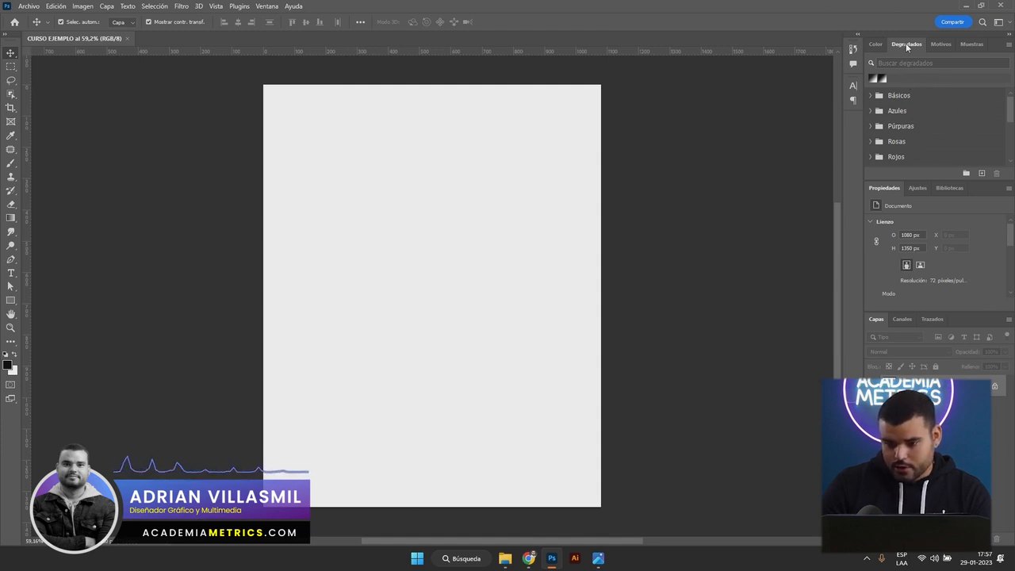
{"action": "left_click_drag", "start_coordinate": [905, 50], "coordinate": [859, 125]}
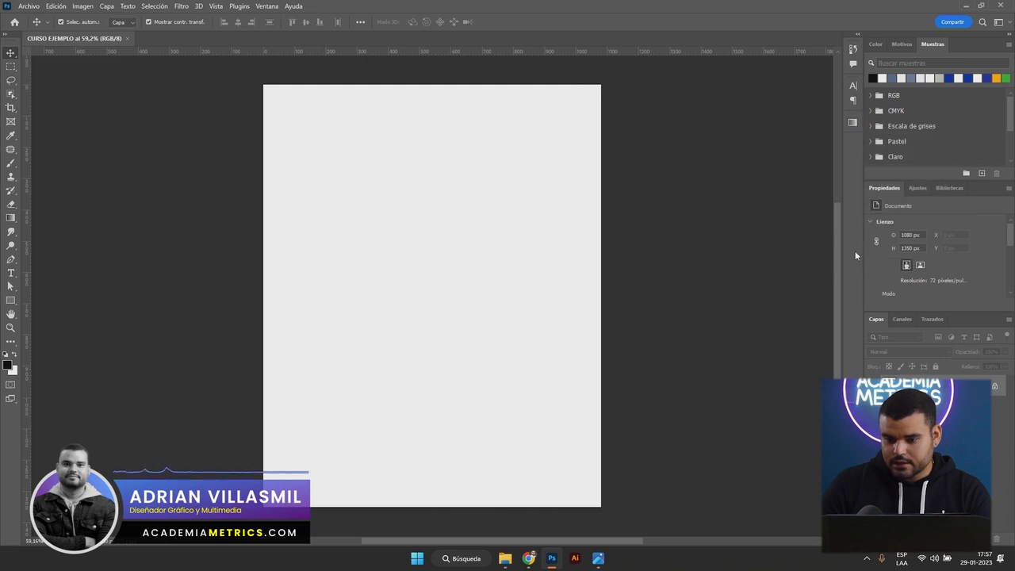
Move the collapsed Degradados panel into the Color, Motivos and Muestras group, placing it after Muestras
{"action": "left_click", "coordinate": [850, 126]}
{"action": "left_click", "coordinate": [851, 122]}
{"action": "left_click", "coordinate": [852, 122]}
{"action": "left_click", "coordinate": [851, 122]}
{"action": "left_click_drag", "start_coordinate": [851, 122], "coordinate": [978, 49]}
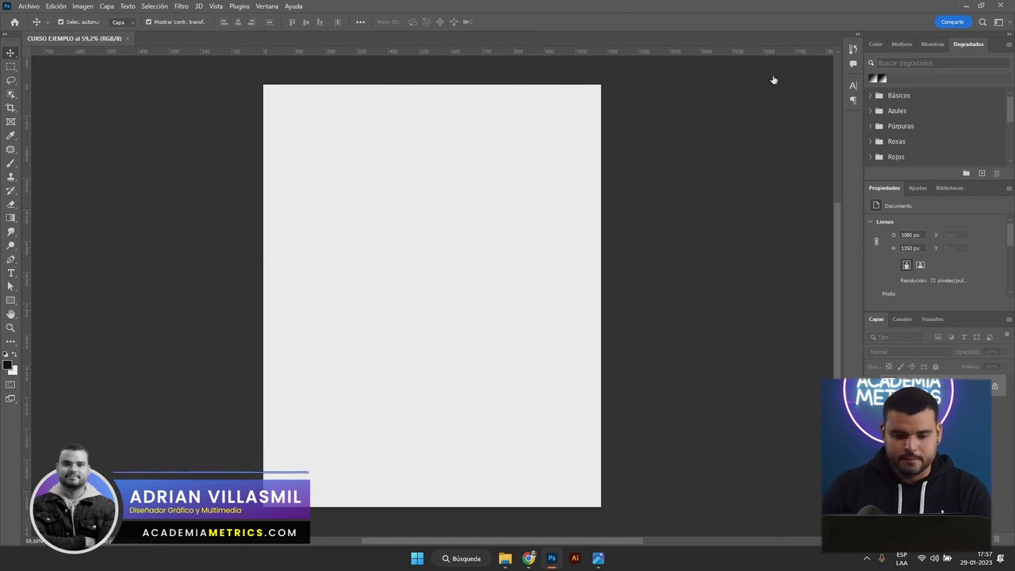
{"action": "left_click", "coordinate": [294, 7]}
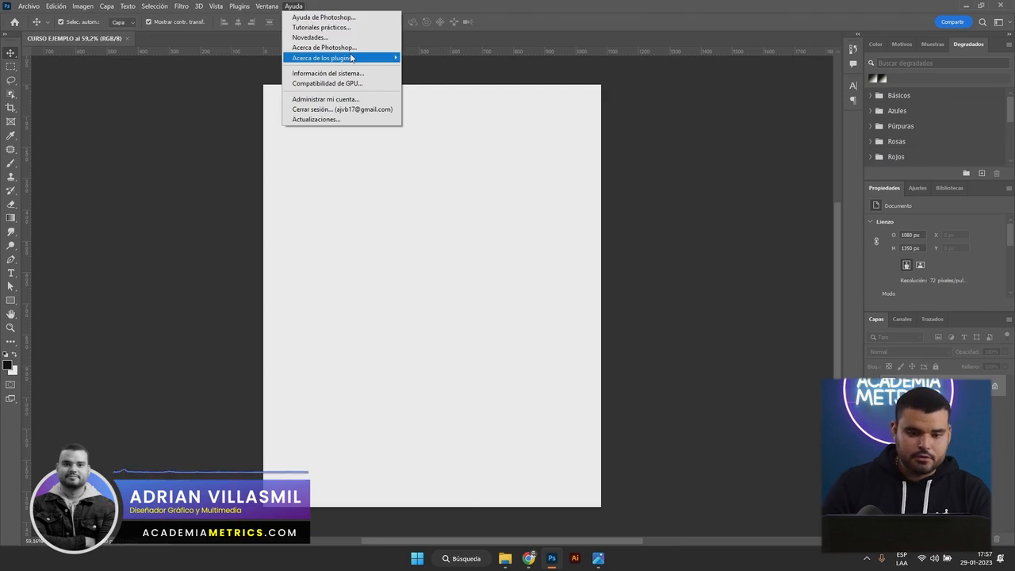
{"action": "mouse_move", "coordinate": [351, 59]}
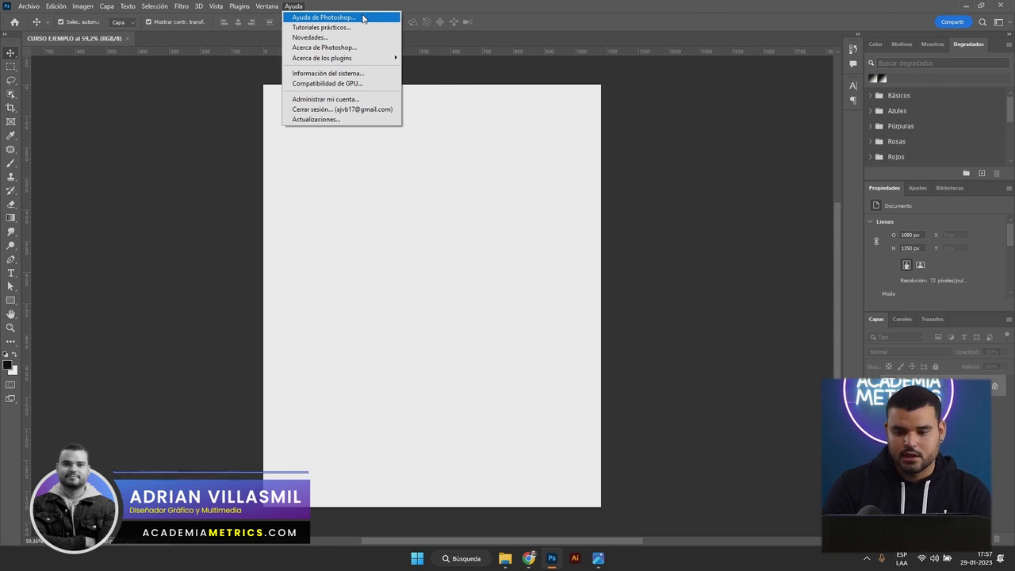
{"action": "left_click", "coordinate": [197, 14]}
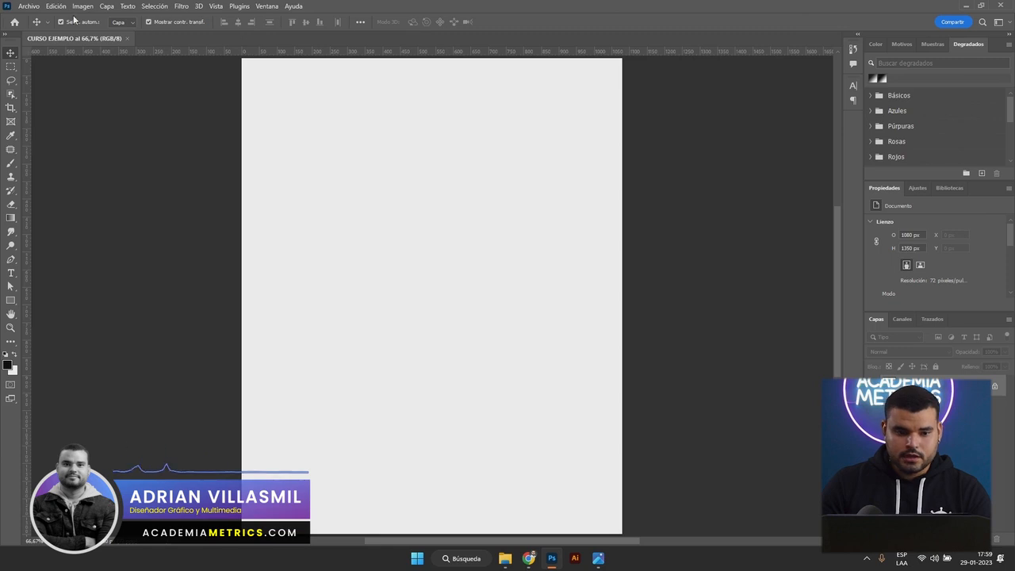
Activate the Rectangular Marquee, Lasso and Object Selection tools in turn, ending with the Quick Selection tool
{"action": "left_click", "coordinate": [12, 68]}
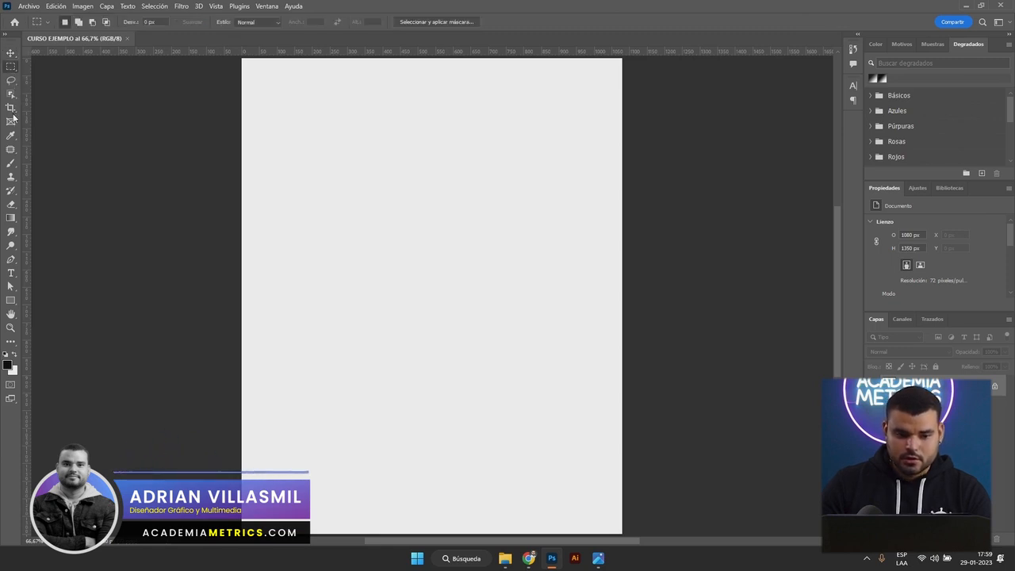
{"action": "key", "text": "l"}
{"action": "key", "text": "w"}
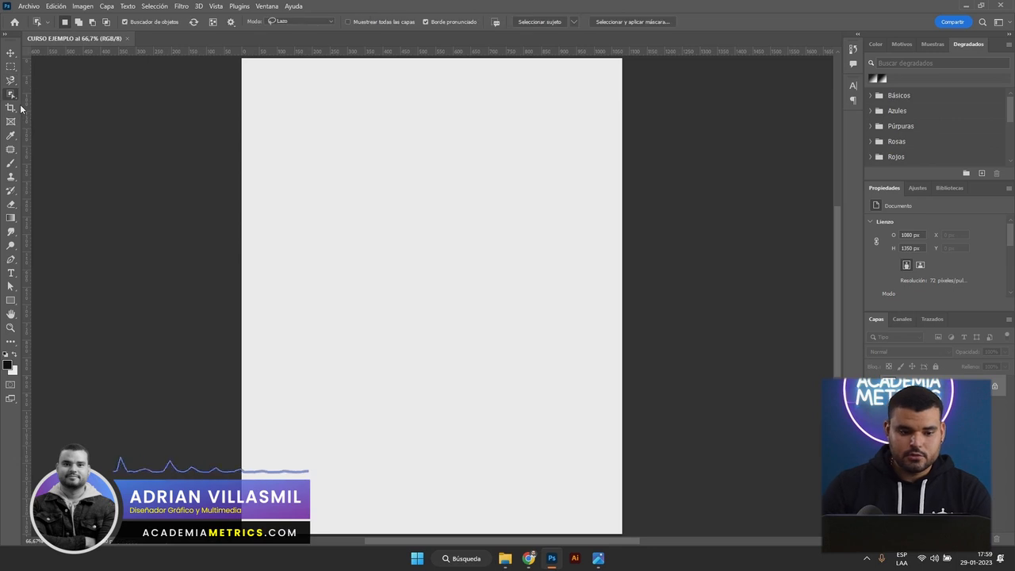
{"action": "key", "text": "shift+w"}
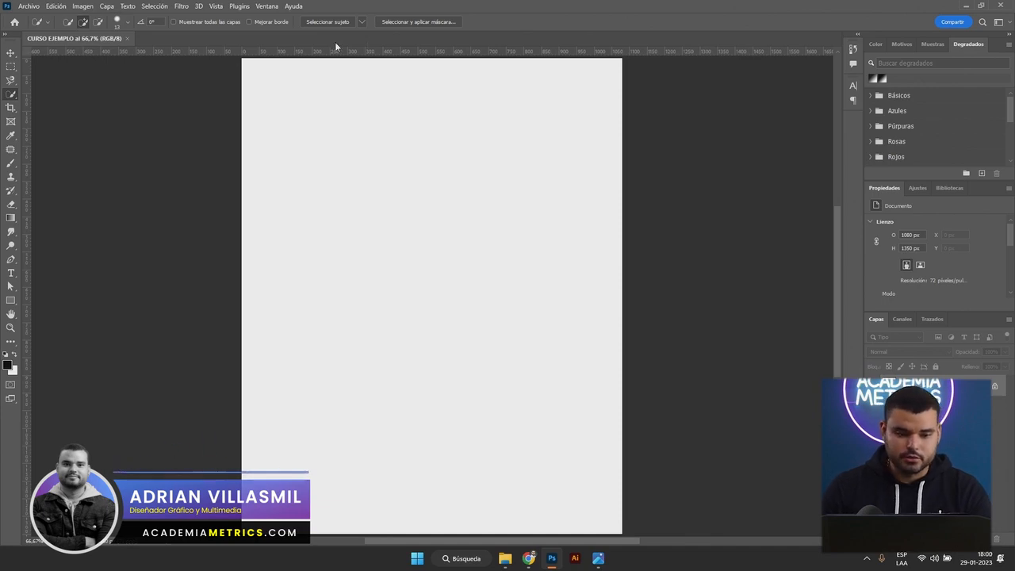
{"action": "left_click_drag", "start_coordinate": [72, 40], "coordinate": [114, 37]}
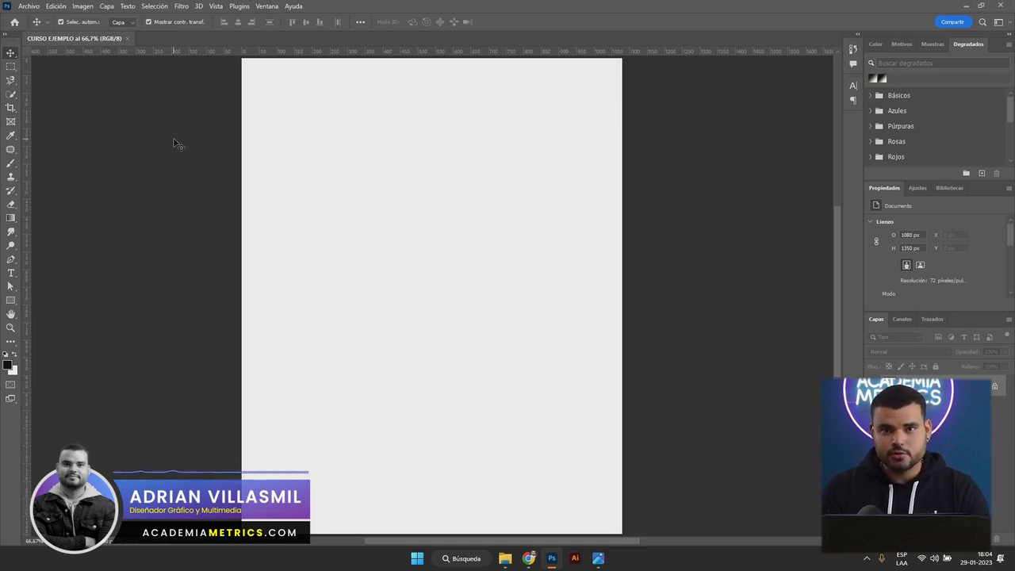
Close the CURSO EJEMPLO document and open the NewMatias image from the Escritorio folder
{"action": "left_click", "coordinate": [128, 39]}
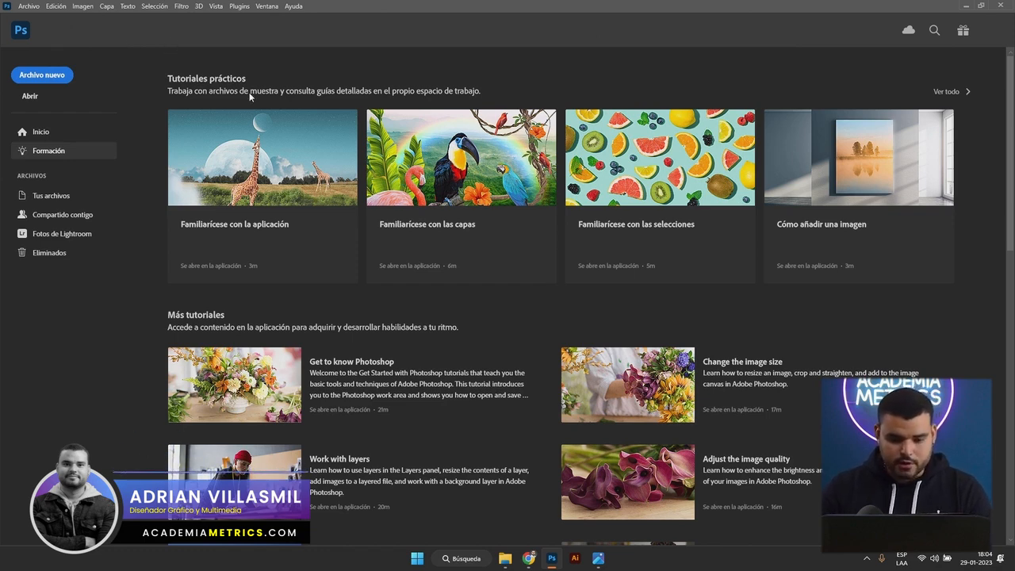
{"action": "left_click", "coordinate": [31, 8]}
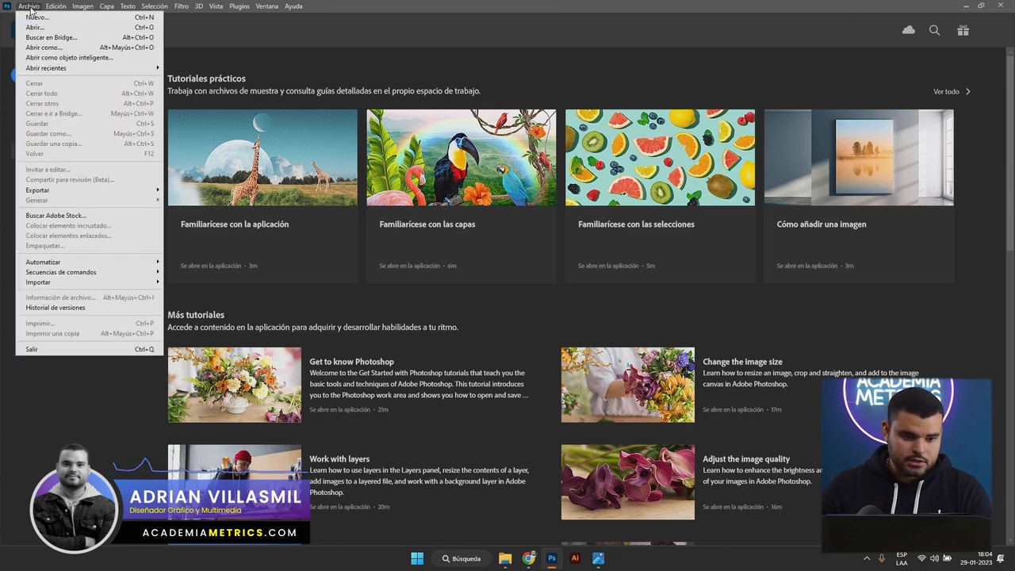
{"action": "left_click", "coordinate": [39, 29]}
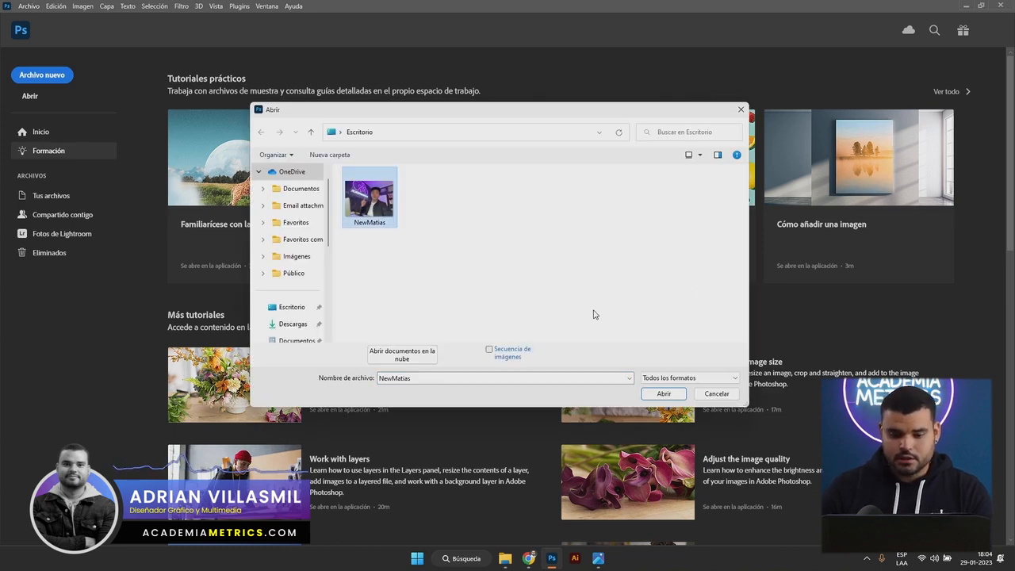
{"action": "left_click", "coordinate": [664, 393]}
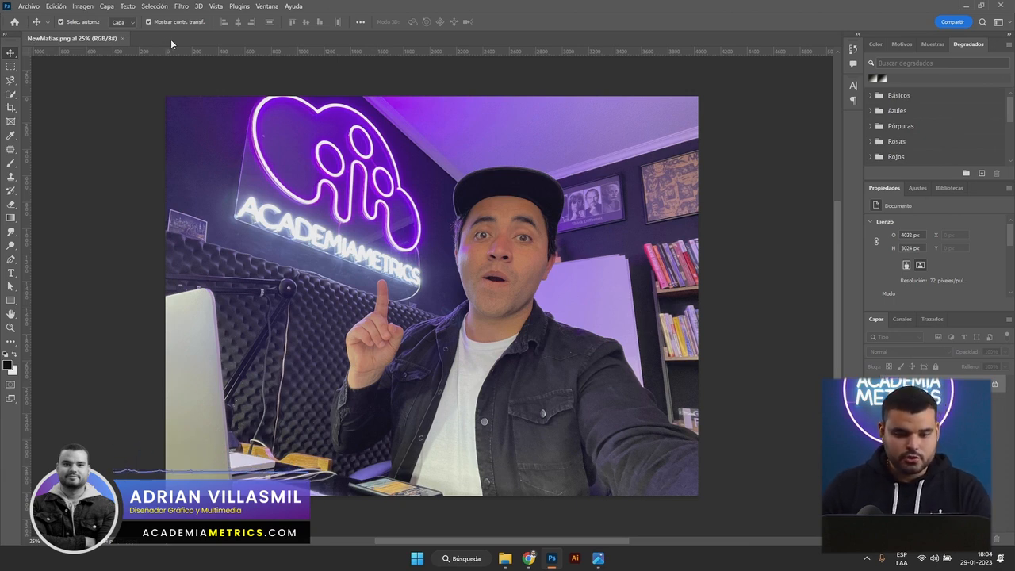
Start a new document and name it POST INSTAGRAM EJEMPLO
{"action": "left_click", "coordinate": [36, 11]}
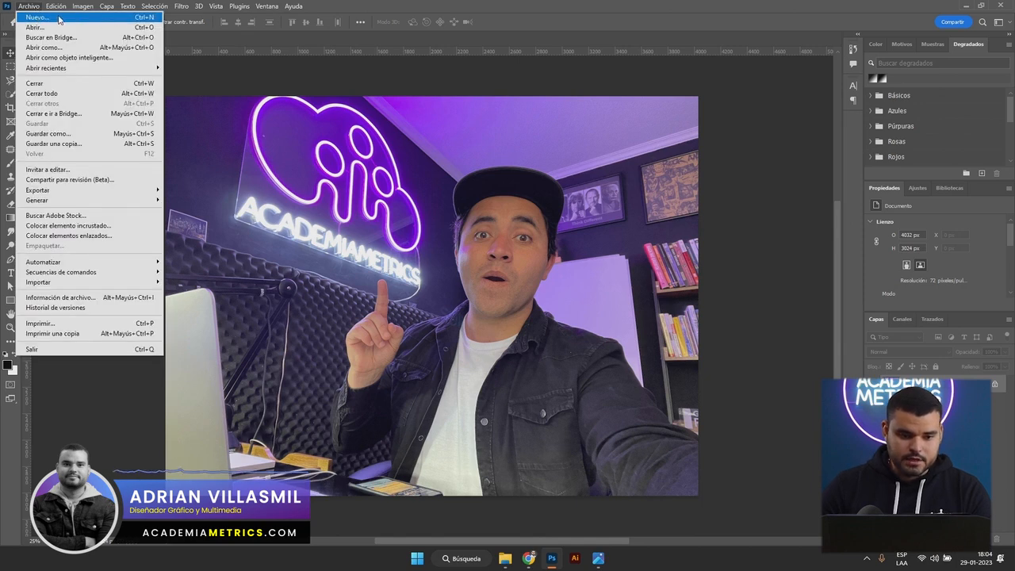
{"action": "left_click", "coordinate": [121, 17]}
{"action": "left_click_drag", "start_coordinate": [606, 93], "coordinate": [553, 97]}
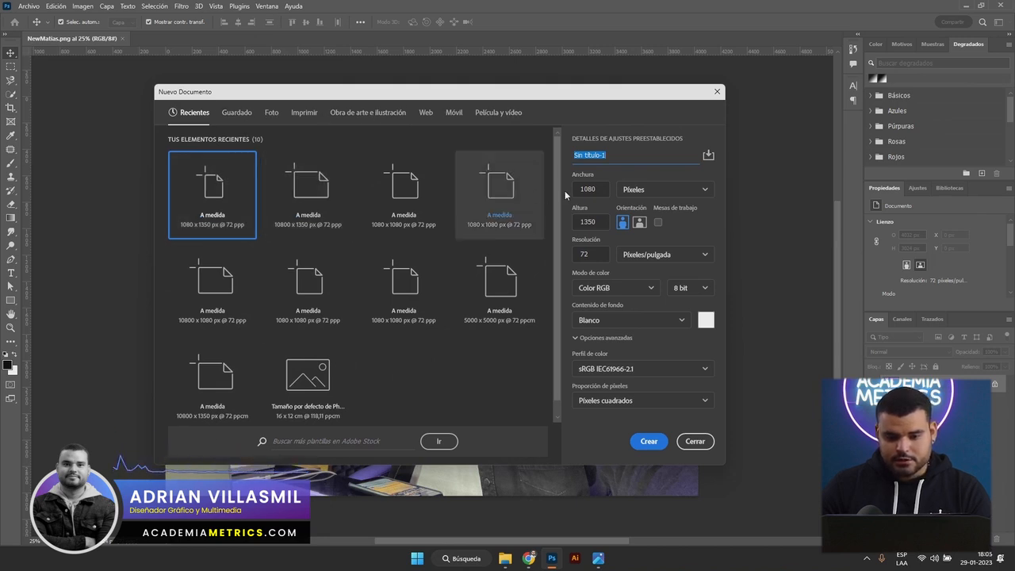
{"action": "left_click", "coordinate": [632, 154]}
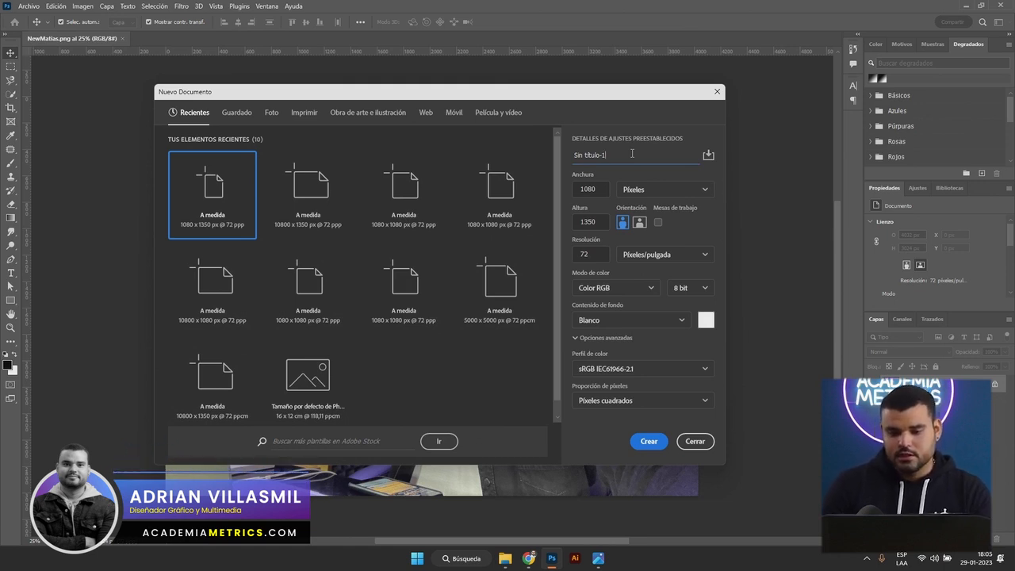
{"action": "left_click_drag", "start_coordinate": [616, 156], "coordinate": [554, 156]}
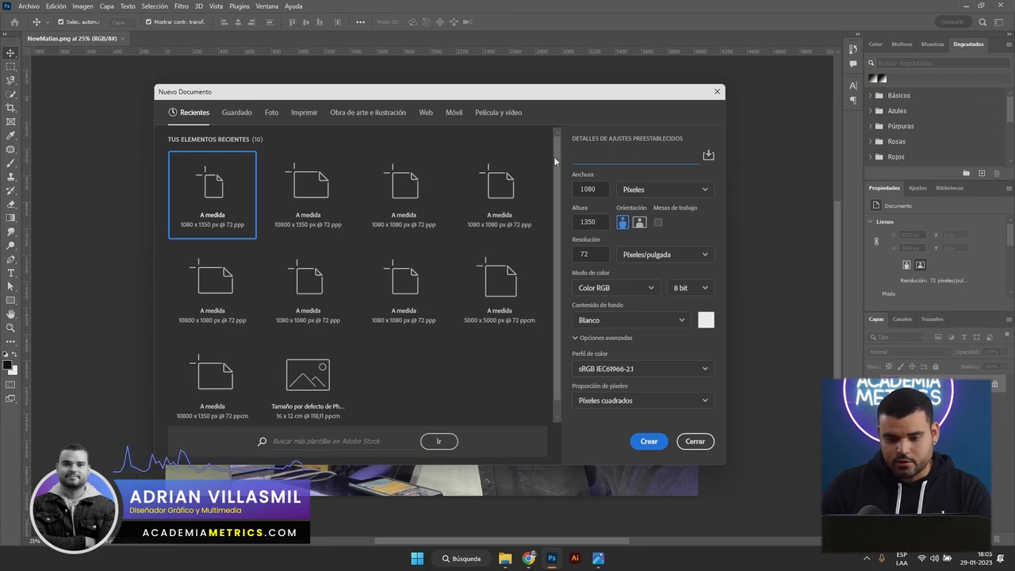
{"action": "type", "text": "POST INST"}
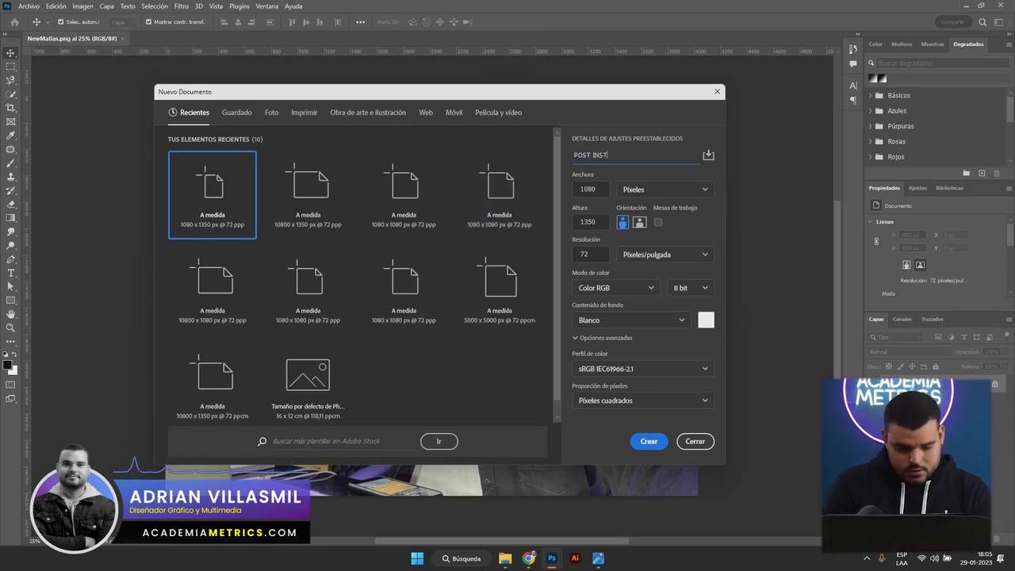
{"action": "type", "text": "AGRAM EJEMPLO"}
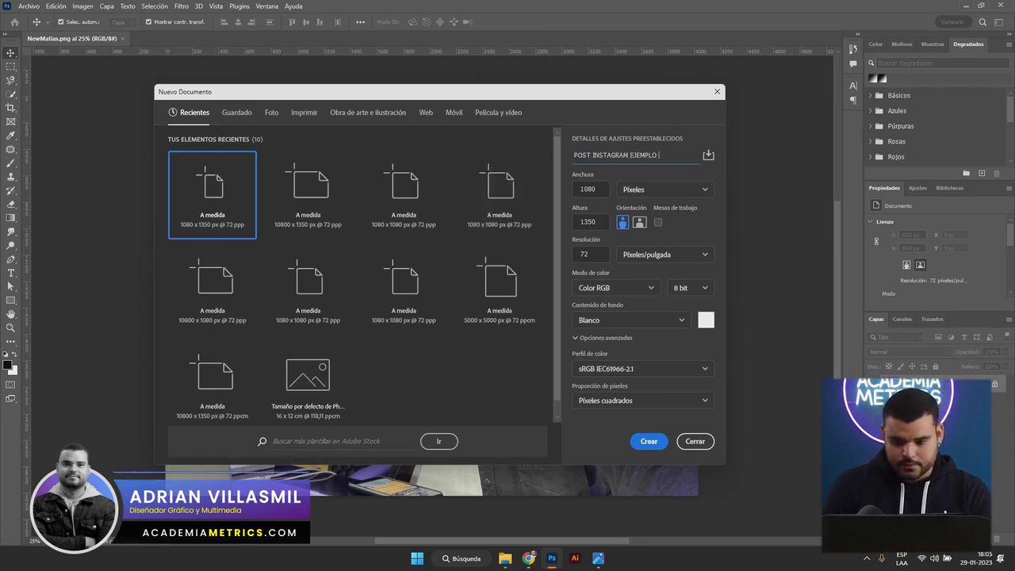
Check the new document's width and height fields and choose Píxeles as the measurement unit
{"action": "left_click", "coordinate": [599, 193]}
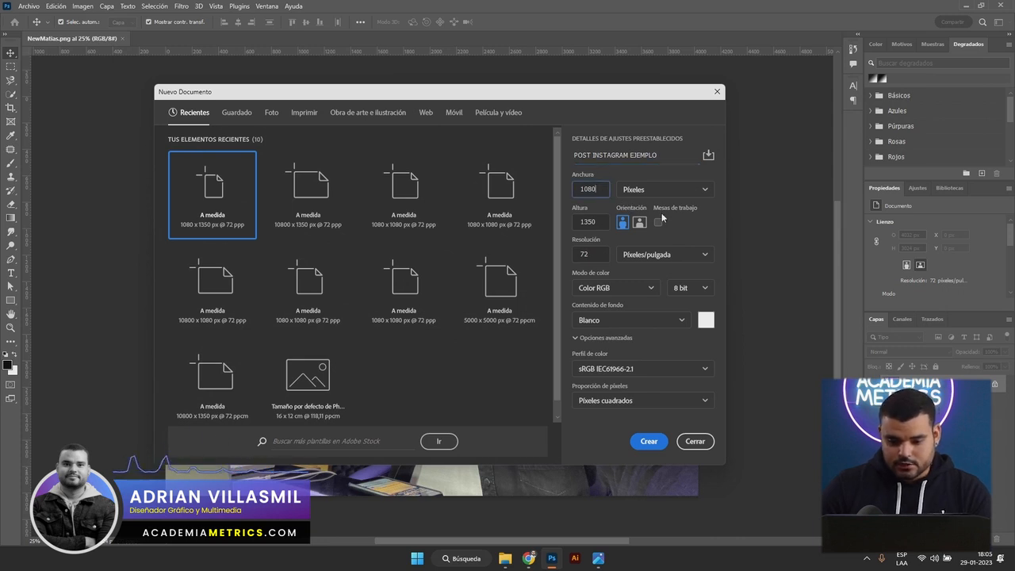
{"action": "double_click", "coordinate": [604, 188]}
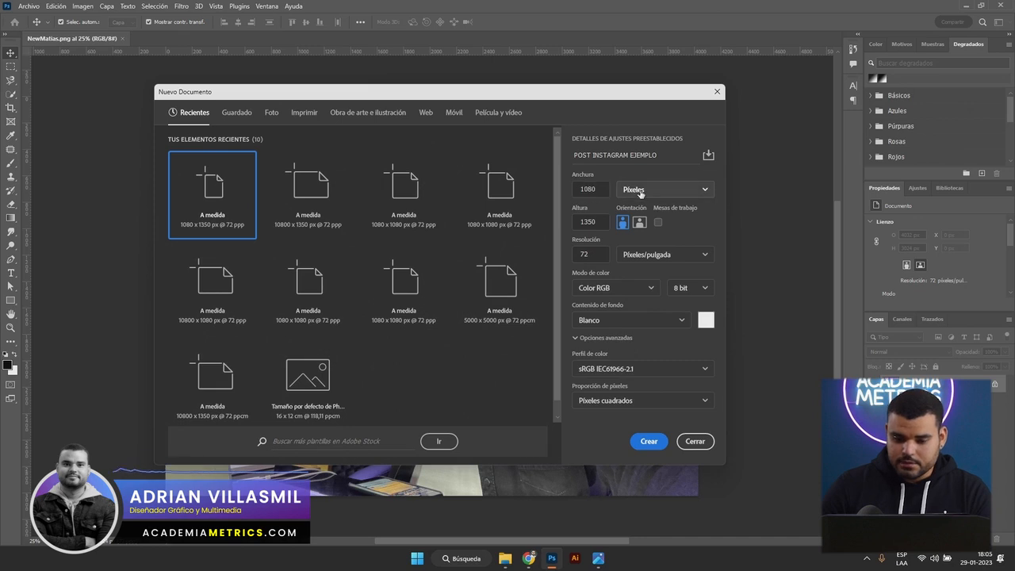
{"action": "left_click", "coordinate": [640, 190]}
{"action": "left_click", "coordinate": [658, 194]}
{"action": "left_click", "coordinate": [699, 196]}
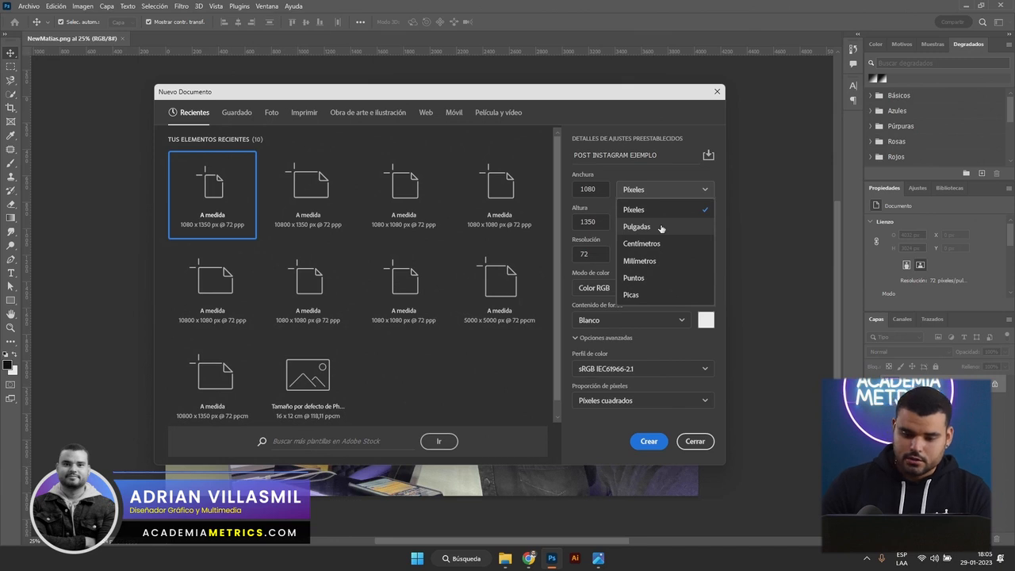
{"action": "left_click", "coordinate": [656, 215]}
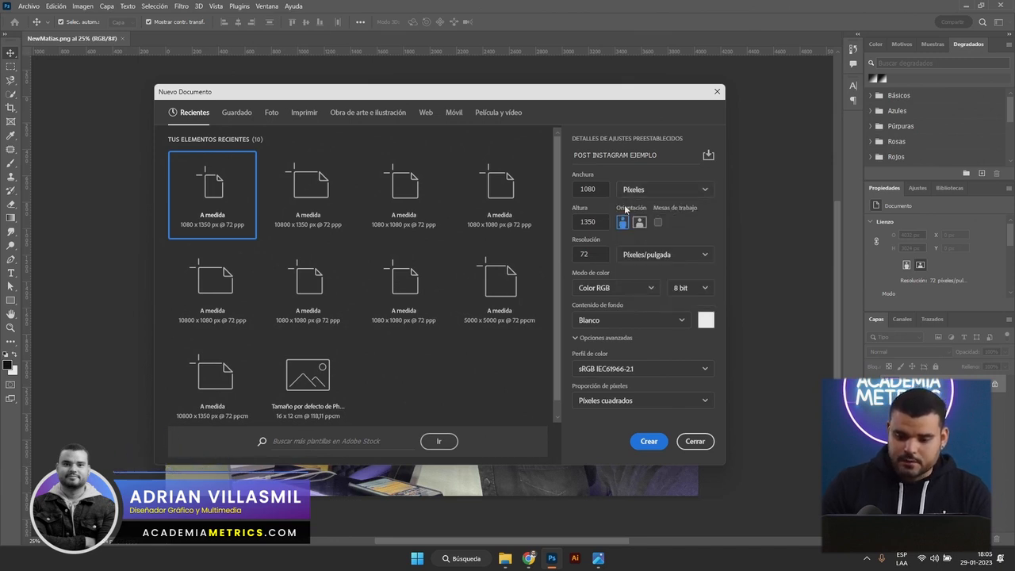
{"action": "left_click_drag", "start_coordinate": [602, 189], "coordinate": [577, 188]}
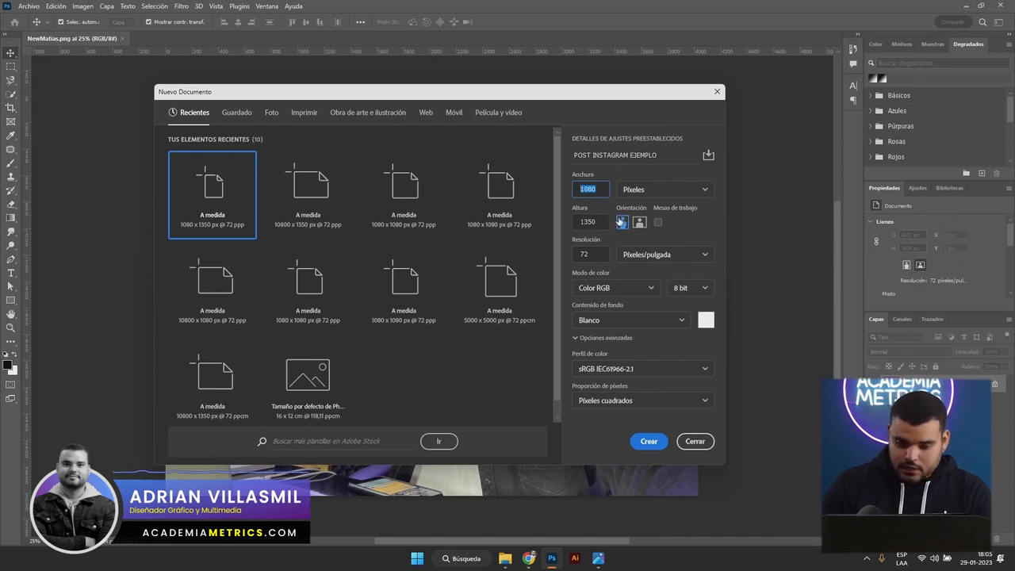
{"action": "key", "text": "Tab"}
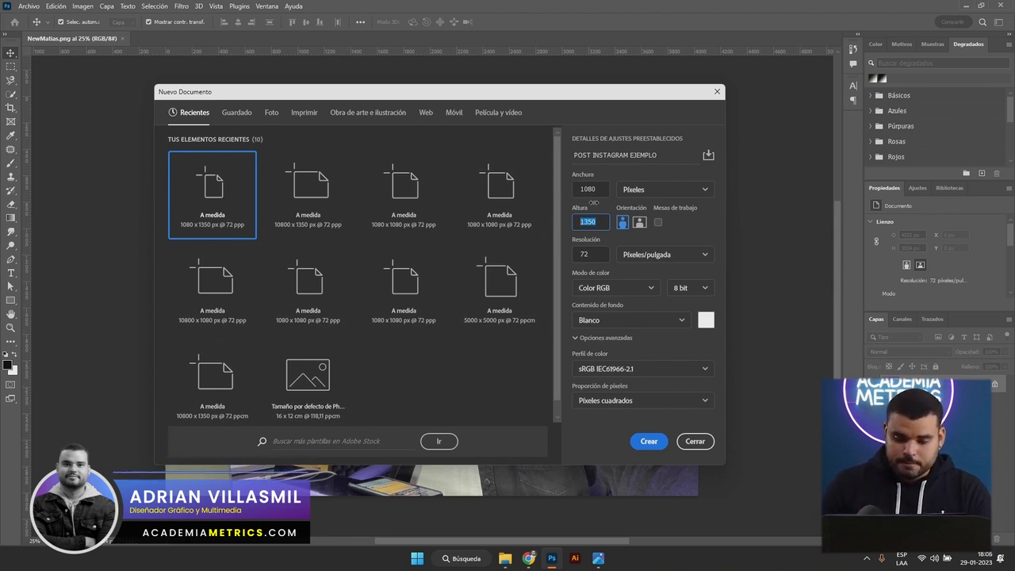
Examine the resolution setting and the available colour modes for the new document
{"action": "left_click", "coordinate": [594, 254]}
{"action": "double_click", "coordinate": [594, 255]}
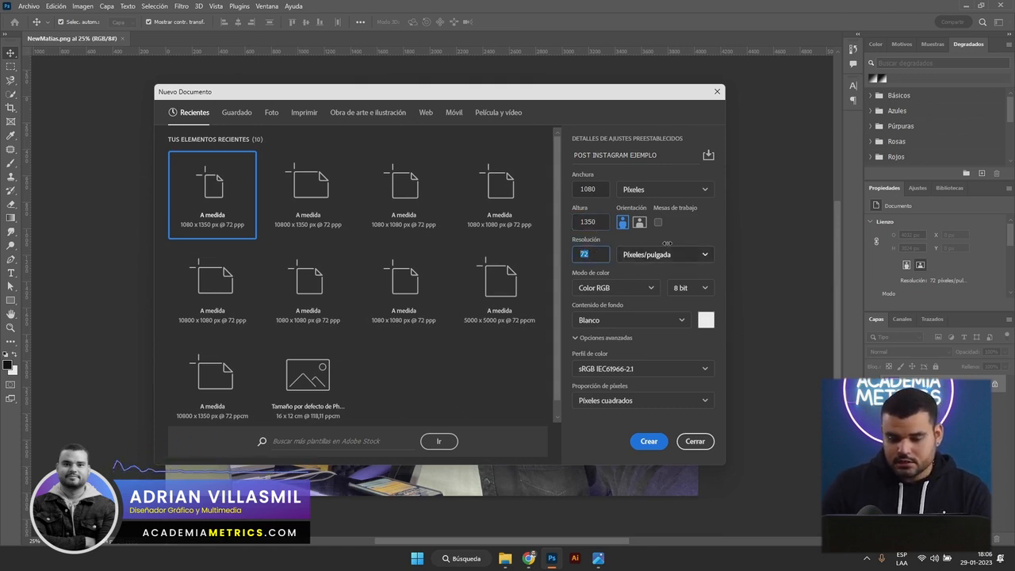
{"action": "left_click", "coordinate": [697, 230]}
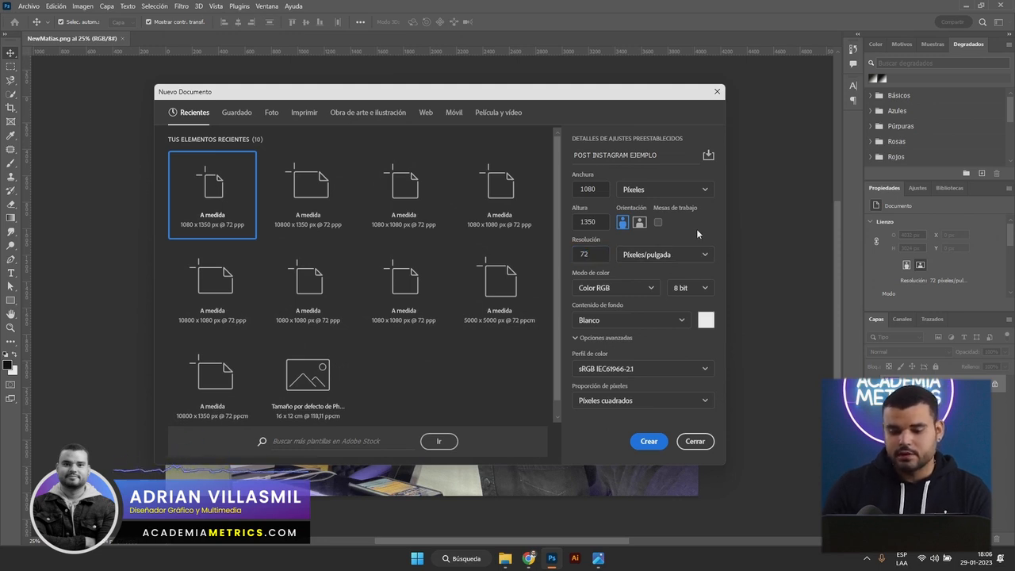
{"action": "left_click", "coordinate": [636, 290]}
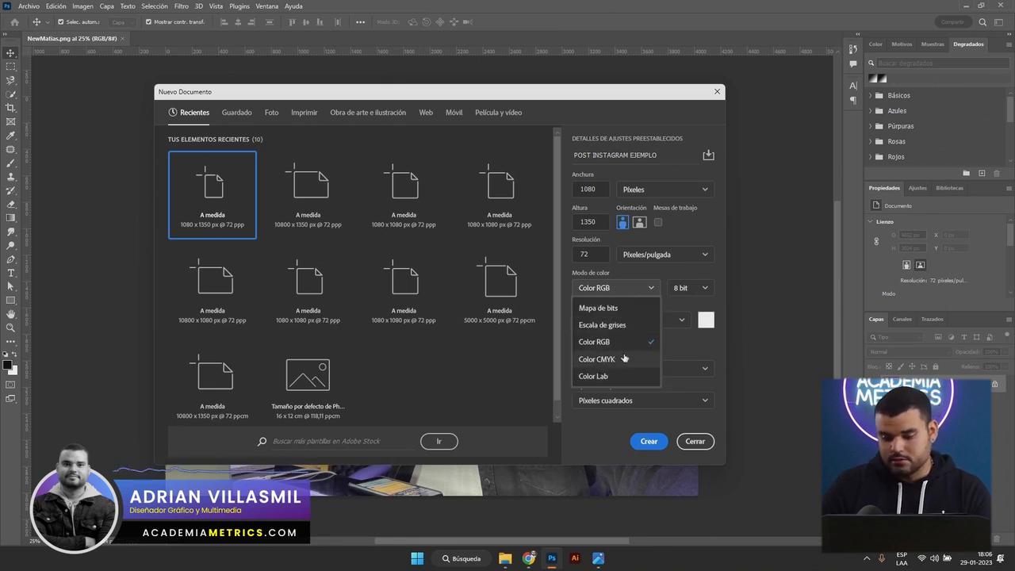
{"action": "left_click", "coordinate": [652, 290]}
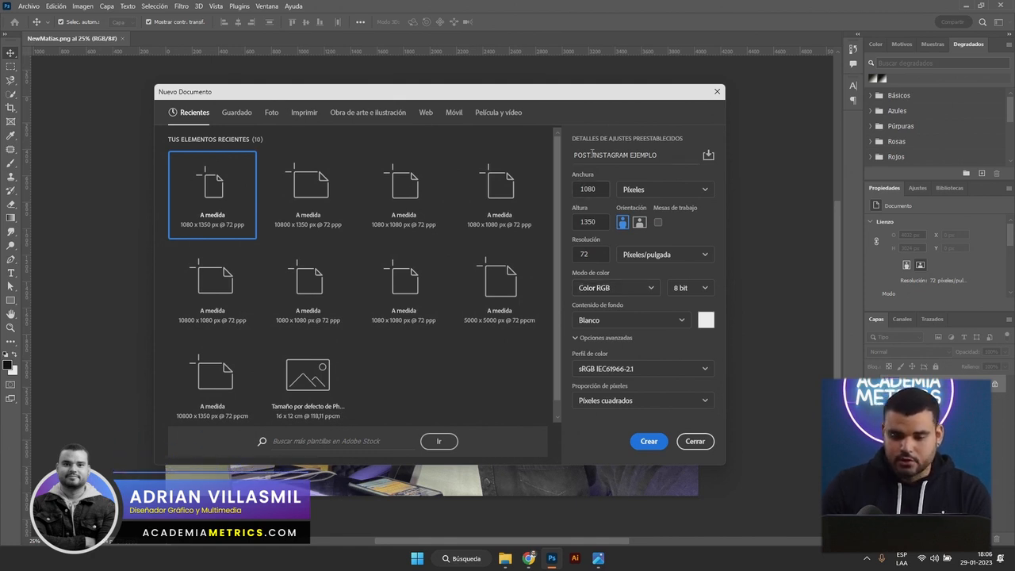
Create the document at 1080 x 1350 pixels, 72 Píxeles/pulgada, in Color RGB with a Blanco background
{"action": "left_click", "coordinate": [589, 189]}
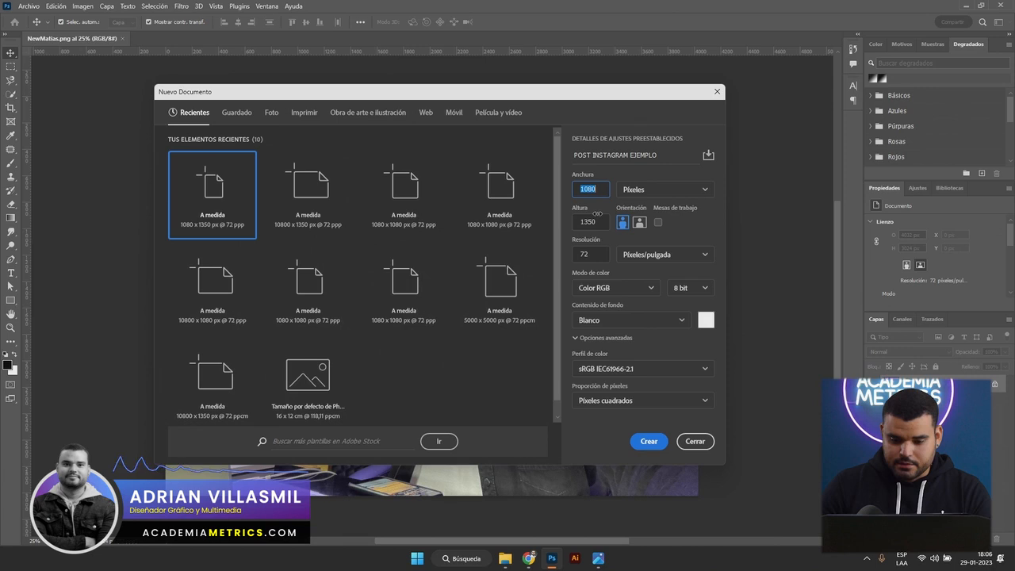
{"action": "left_click", "coordinate": [593, 255]}
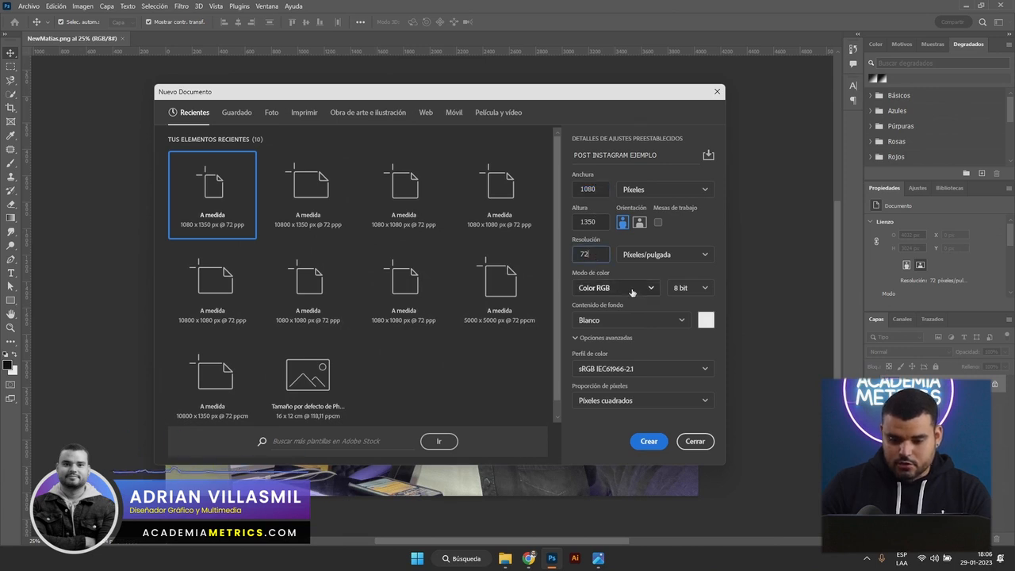
{"action": "left_click", "coordinate": [650, 441]}
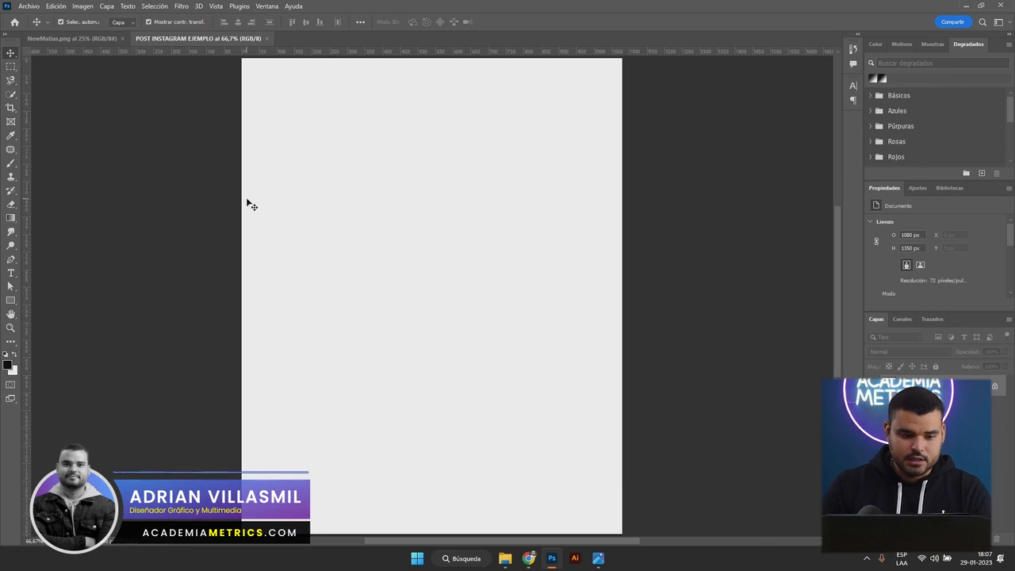
Switch between the NewMatias.png and POST INSTAGRAM EJEMPLO documents, ending on NewMatias.png
{"action": "left_click", "coordinate": [93, 37]}
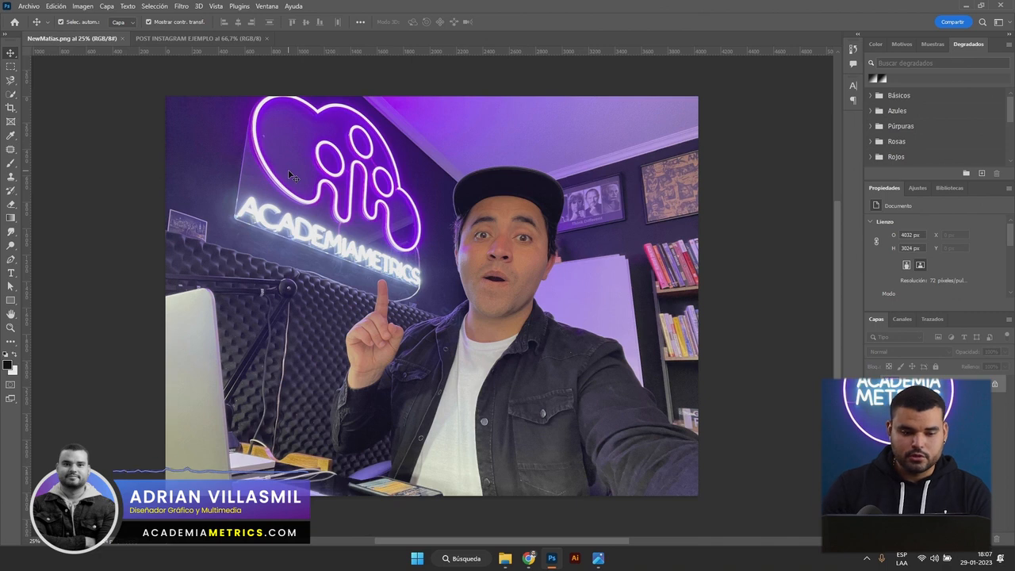
{"action": "left_click", "coordinate": [189, 40]}
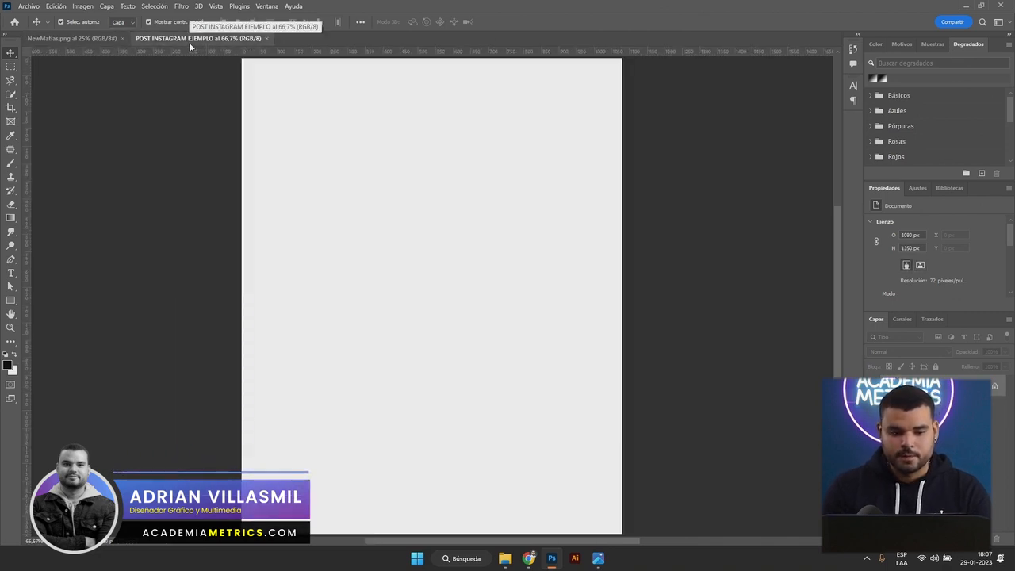
{"action": "left_click", "coordinate": [90, 40]}
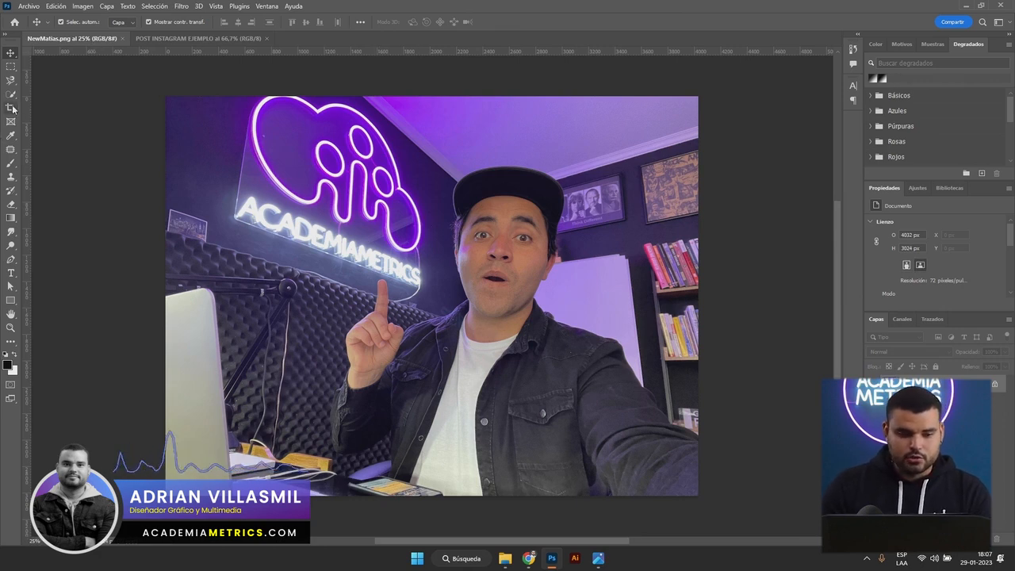
Remove the leftmost small circle of the neon logo with the Patch tool and clear the selection
{"action": "left_click", "coordinate": [11, 149]}
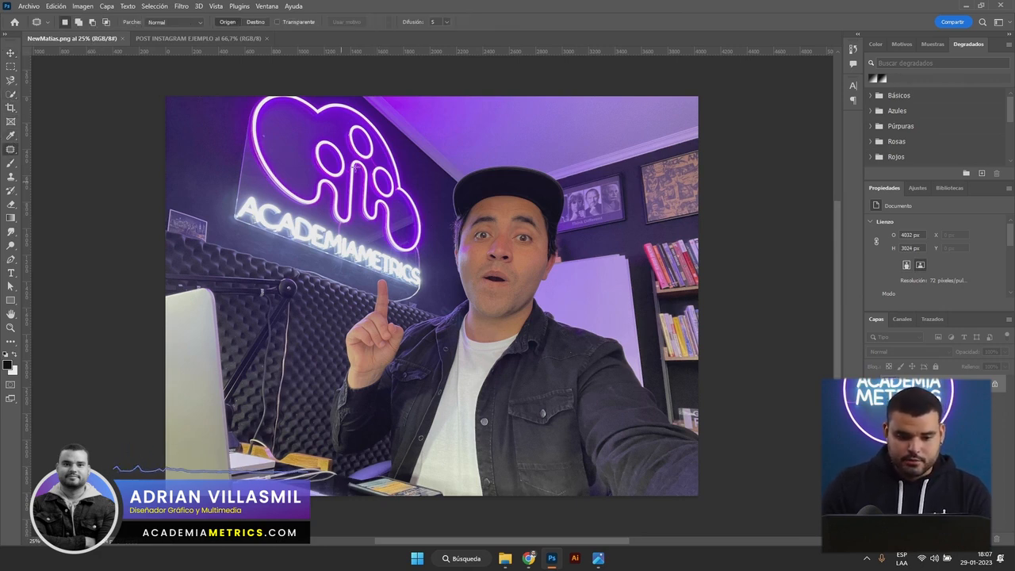
{"action": "key", "text": "Caps_Lock"}
{"action": "mouse_move", "coordinate": [343, 149]}
{"action": "left_mouse_down"}
{"action": "mouse_move", "coordinate": [307, 138]}
{"action": "mouse_move", "coordinate": [304, 157]}
{"action": "mouse_move", "coordinate": [318, 177]}
{"action": "mouse_move", "coordinate": [342, 184]}
{"action": "mouse_move", "coordinate": [342, 161]}
{"action": "mouse_move", "coordinate": [388, 135]}
{"action": "mouse_move", "coordinate": [446, 134]}
{"action": "left_mouse_up"}
{"action": "key", "text": "ctrl+d"}
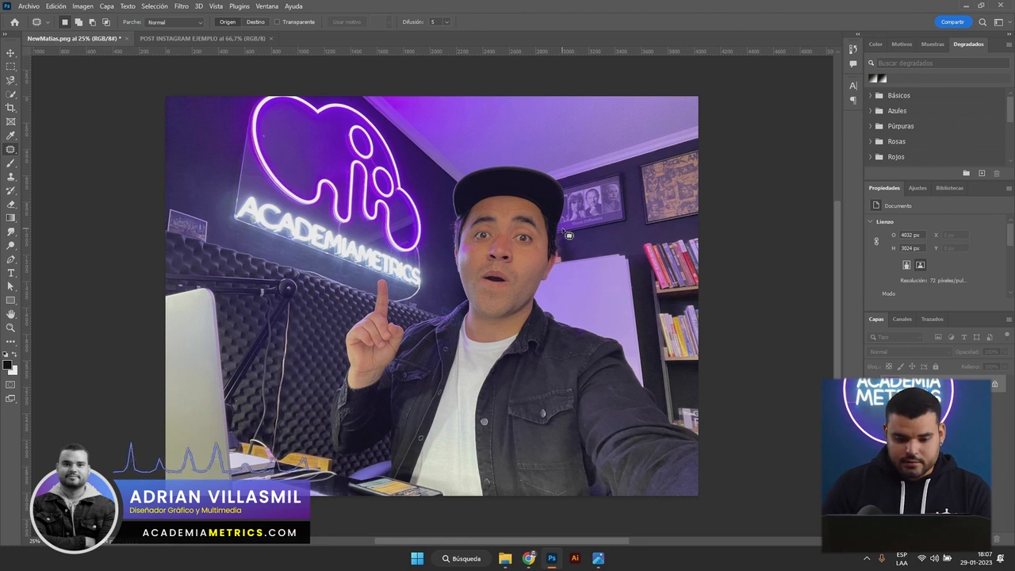
Save the retouched NewMatias.png over its original file
{"action": "key", "text": "ctrl+s"}
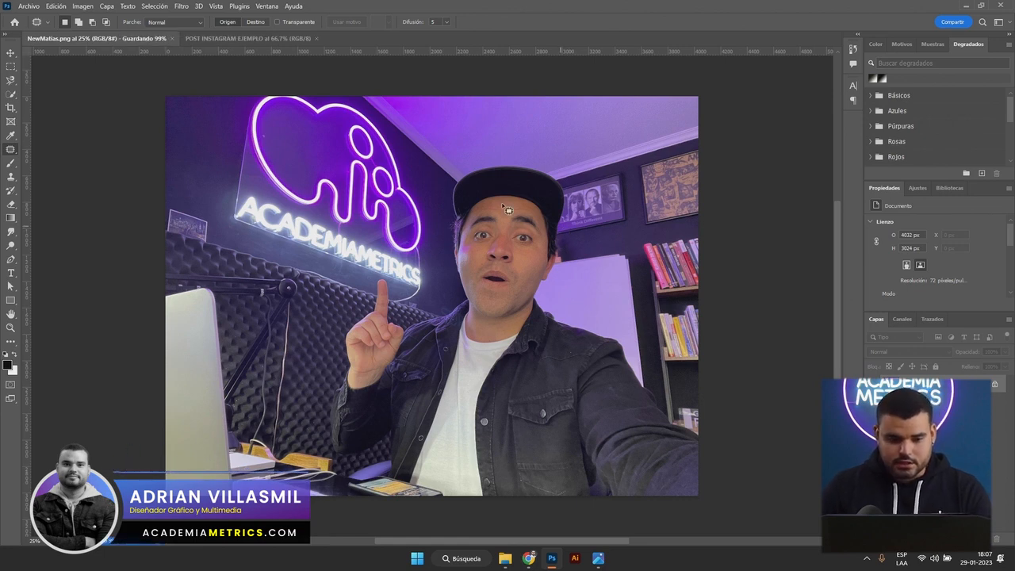
{"action": "left_click", "coordinate": [38, 8]}
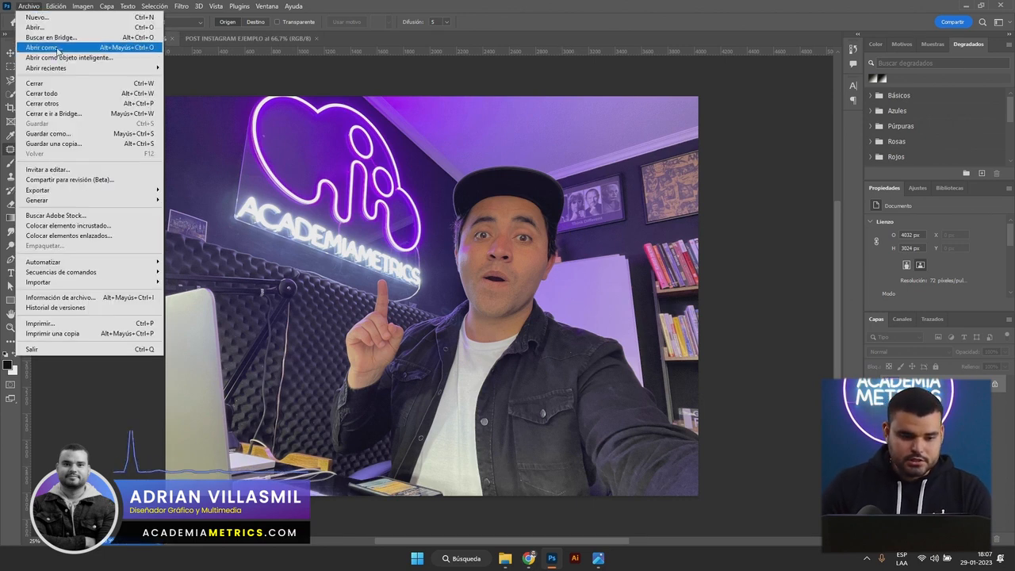
{"action": "left_click", "coordinate": [64, 134]}
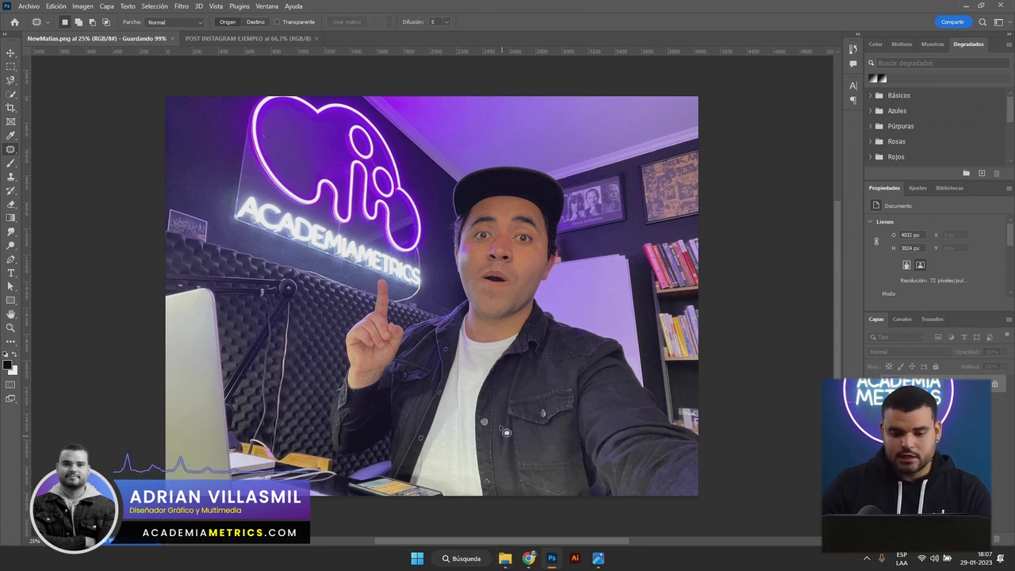
Open the saved NewMatias image from the desktop in the photo viewer, inspect it, and switch back to Photoshop
{"action": "key", "text": "super+d"}
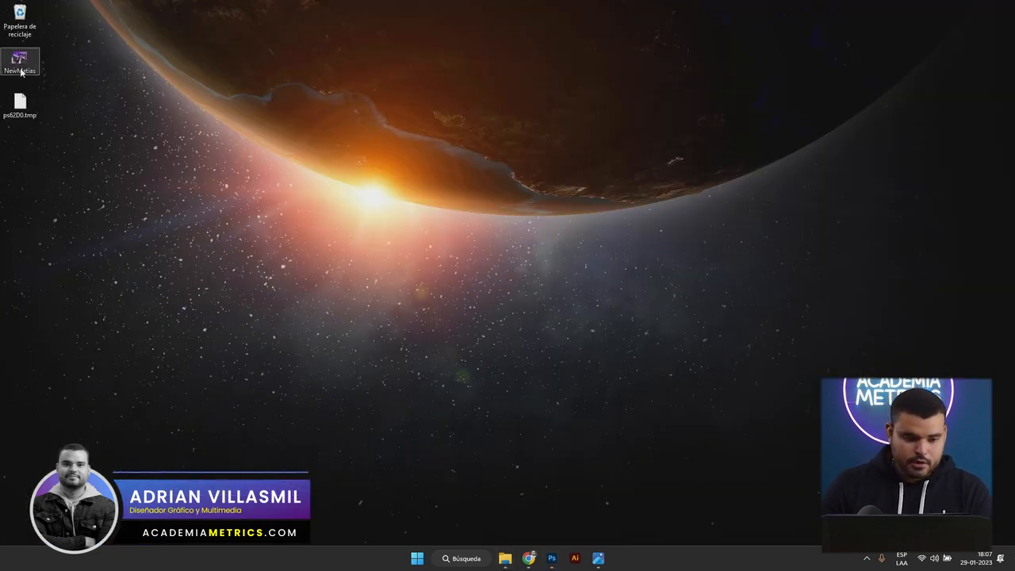
{"action": "left_click_drag", "start_coordinate": [22, 105], "coordinate": [25, 69]}
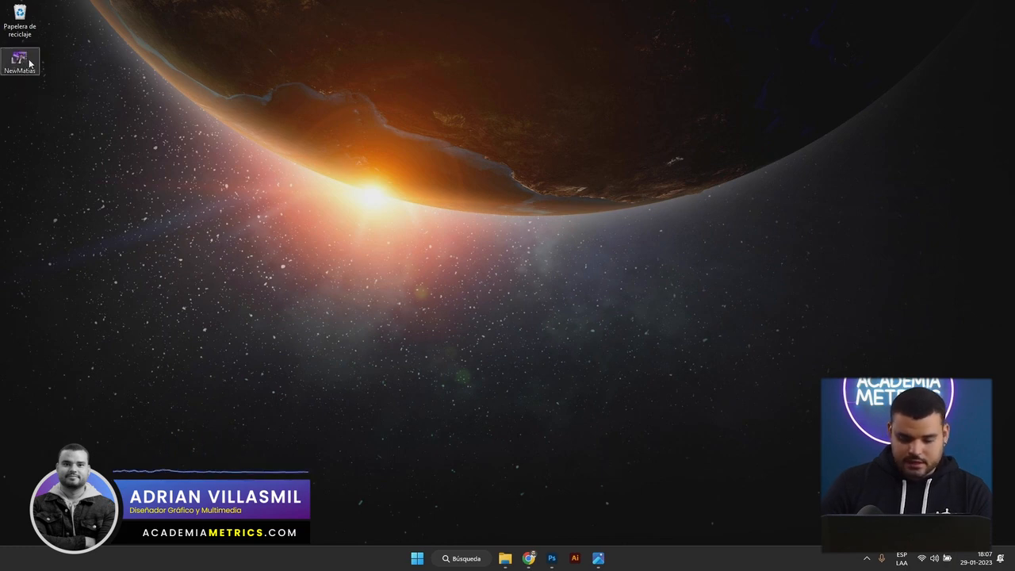
{"action": "double_click", "coordinate": [29, 62]}
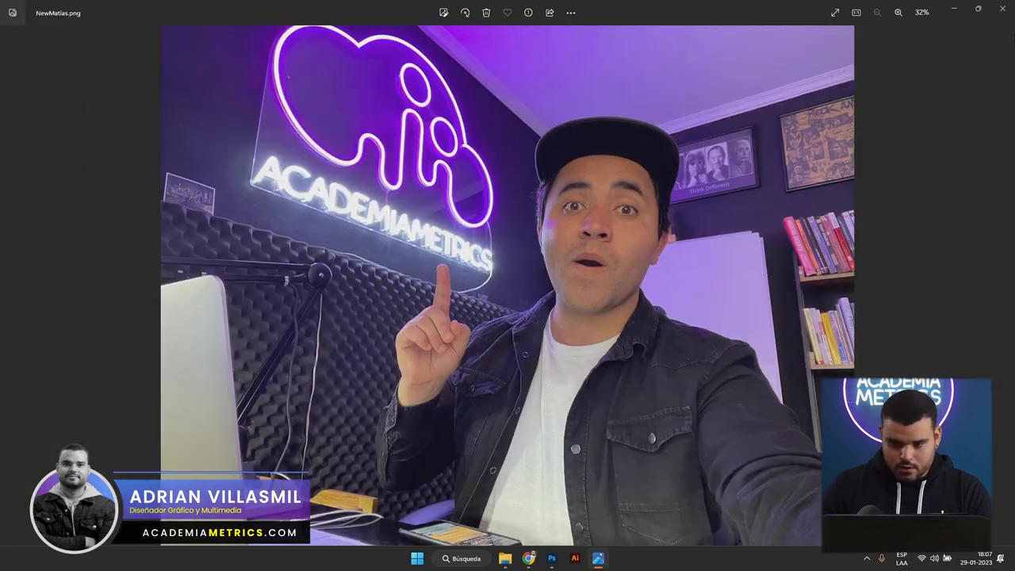
{"action": "left_click", "coordinate": [1003, 10]}
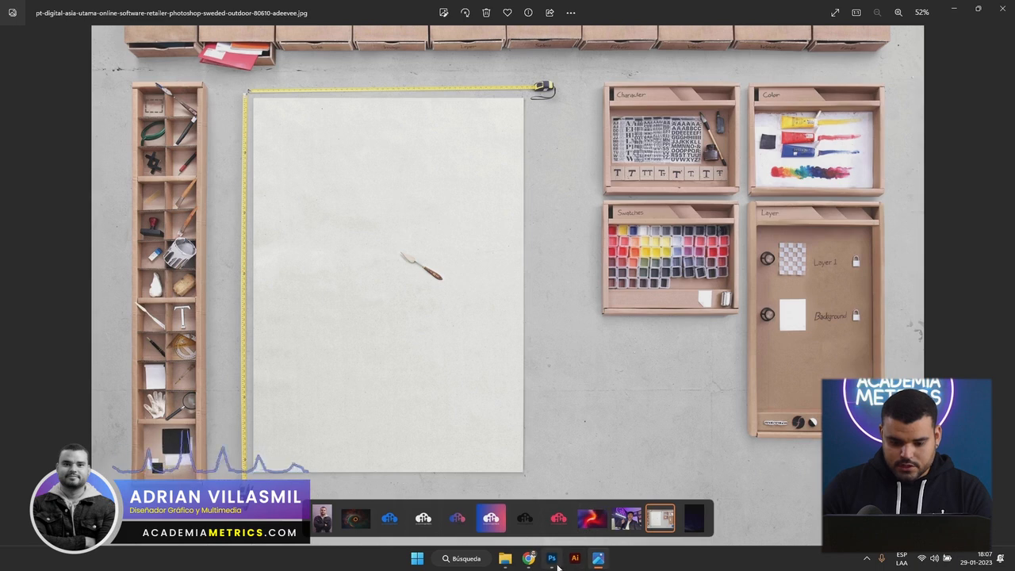
{"action": "left_click", "coordinate": [557, 562]}
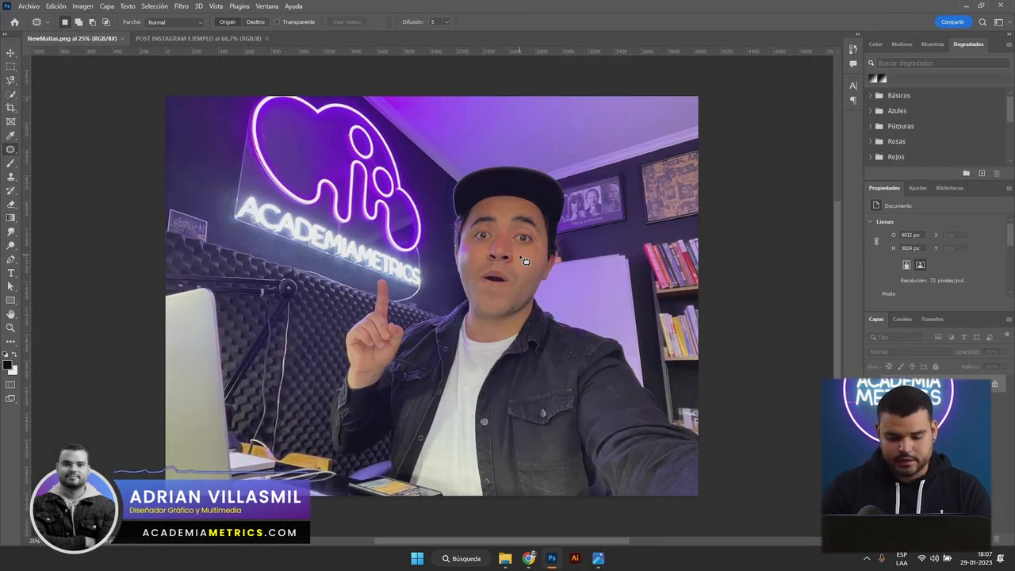
Undo the patch retouching of the neon logo in NewMatias.png and save the restored image
{"action": "key", "text": "ctrl+z"}
{"action": "key", "text": "ctrl+z"}
{"action": "key", "text": "ctrl+z"}
{"action": "key", "text": "ctrl+z"}
{"action": "key", "text": "ctrl+s"}
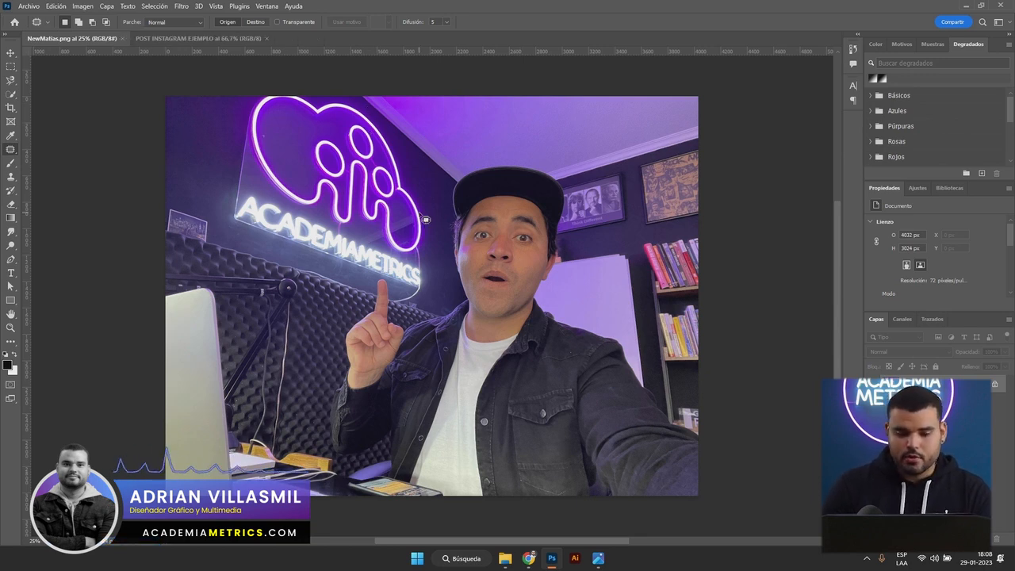
Start saving the POST INSTAGRAM EJEMPLO document on the computer instead of Creative Cloud, with Escritorio as the destination folder
{"action": "left_click", "coordinate": [209, 39]}
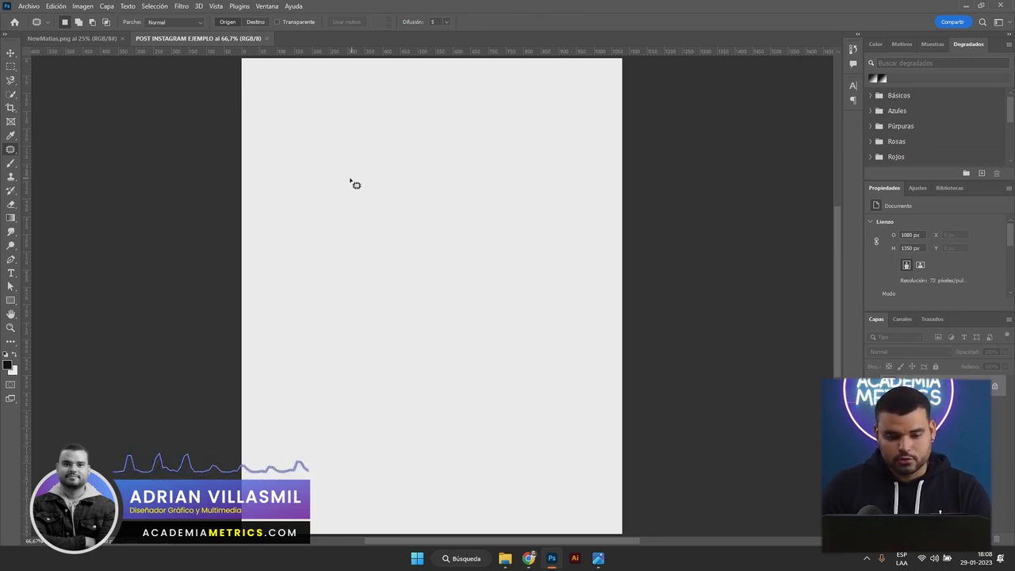
{"action": "left_click", "coordinate": [30, 6]}
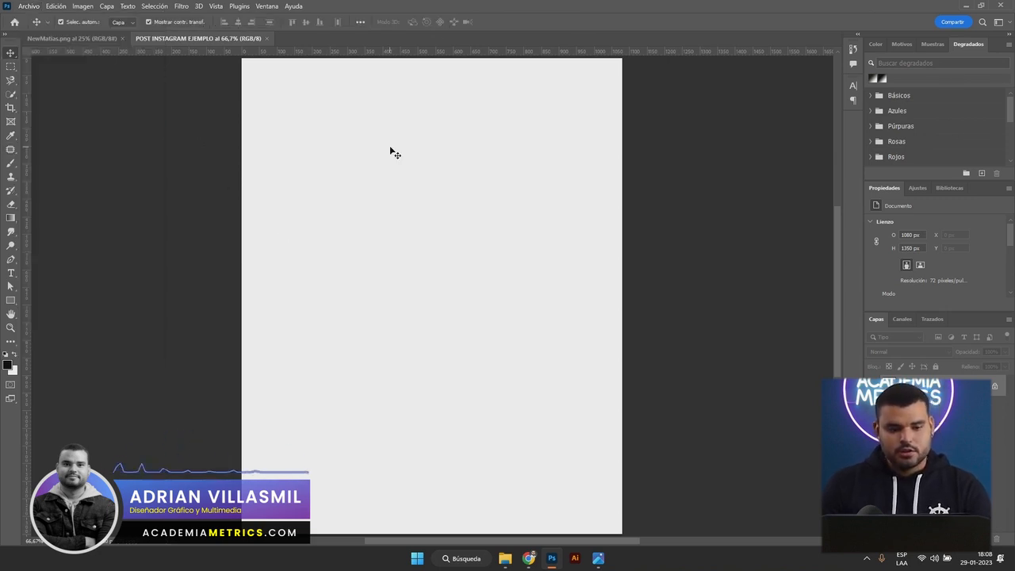
{"action": "left_click", "coordinate": [30, 8]}
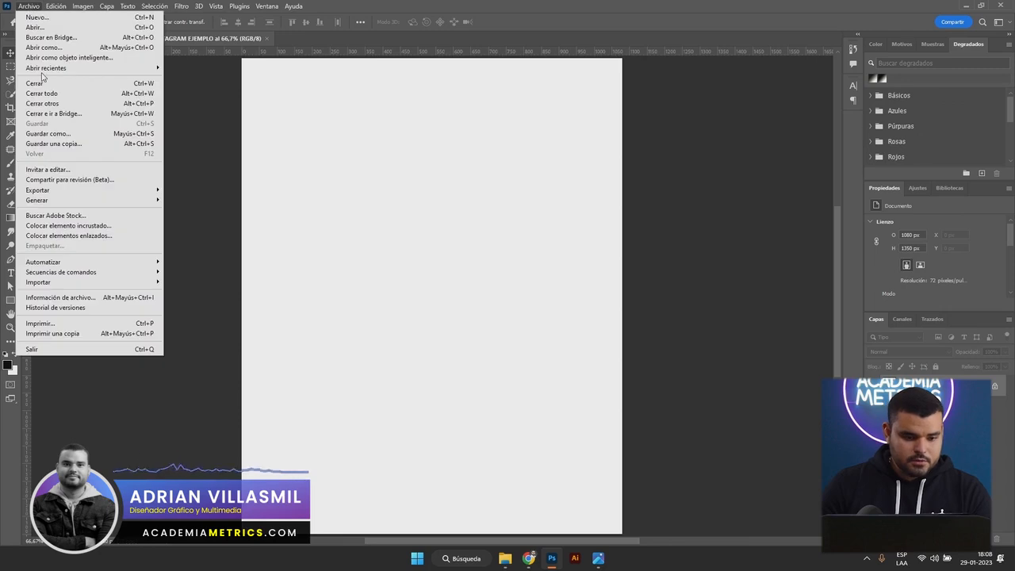
{"action": "left_click", "coordinate": [47, 133]}
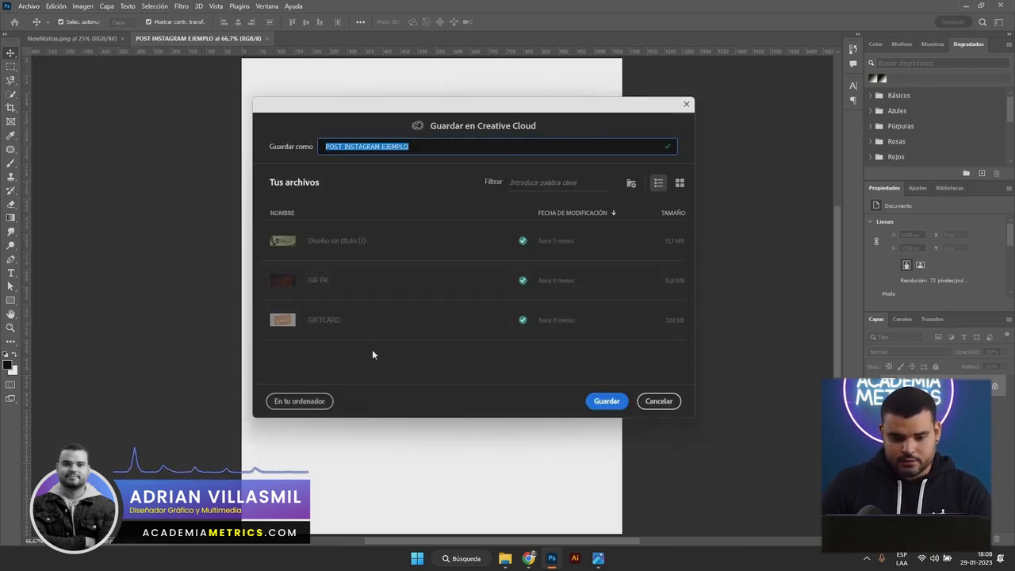
{"action": "left_click", "coordinate": [320, 402]}
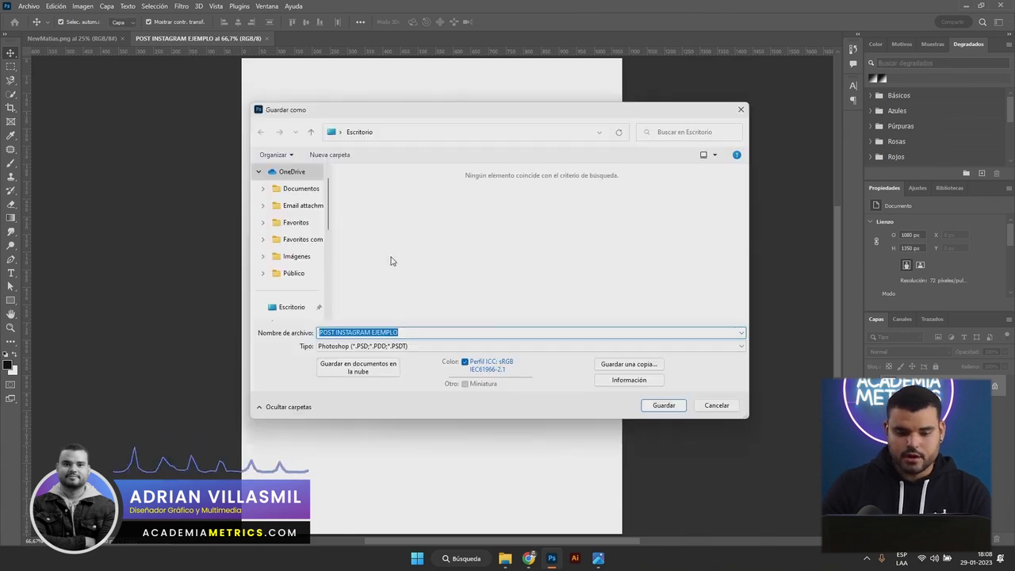
{"action": "scroll", "coordinate": [293, 230], "scroll_direction": "down", "scroll_amount": 2}
{"action": "scroll", "coordinate": [321, 256], "scroll_direction": "up", "scroll_amount": 3}
{"action": "scroll", "coordinate": [314, 261], "scroll_direction": "down", "scroll_amount": 2}
{"action": "left_click", "coordinate": [292, 258]}
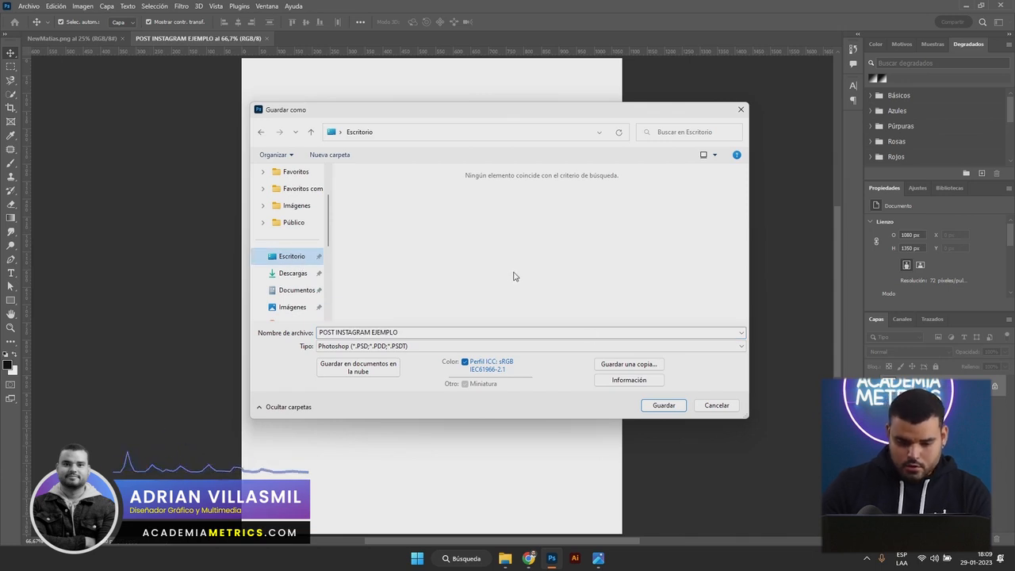
Review the available file formats, keep Photoshop (*.PSD;*.PDD;*.PSDT), and save the file as POST INSTAGRAM EJEMPLO
{"action": "left_click", "coordinate": [336, 348]}
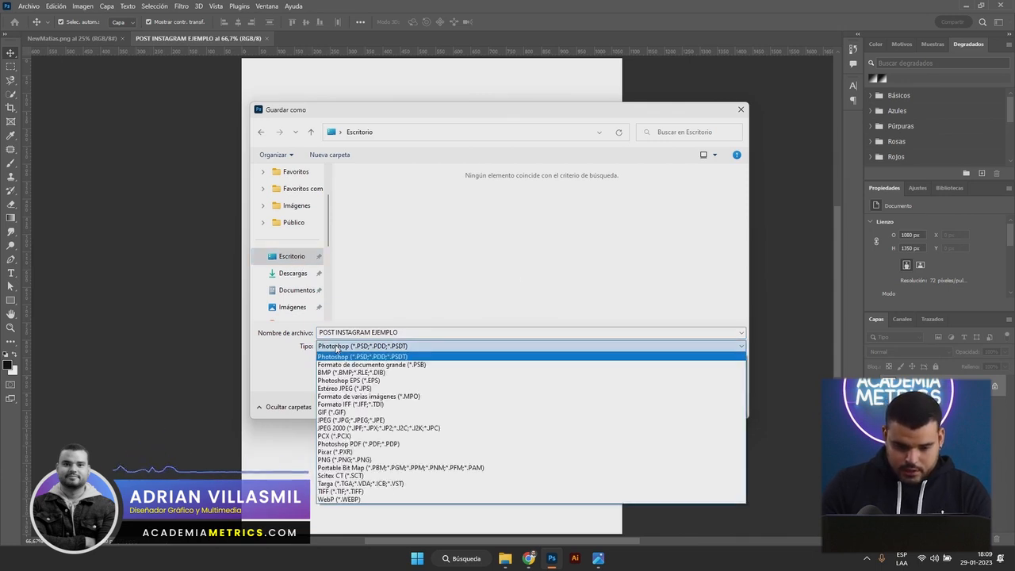
{"action": "left_click", "coordinate": [343, 358]}
{"action": "left_click", "coordinate": [380, 347]}
{"action": "left_click", "coordinate": [384, 347]}
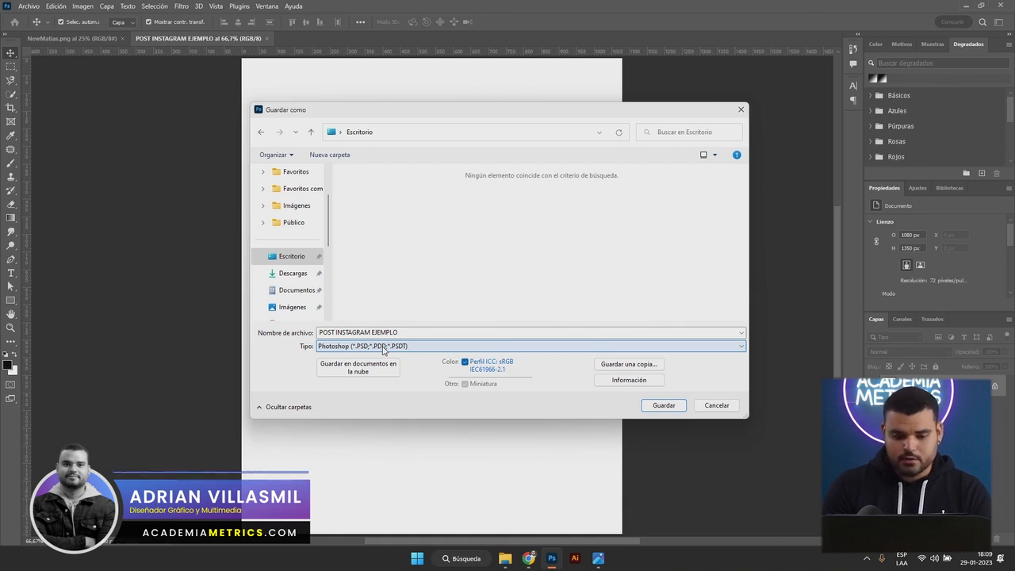
{"action": "left_click", "coordinate": [384, 350]}
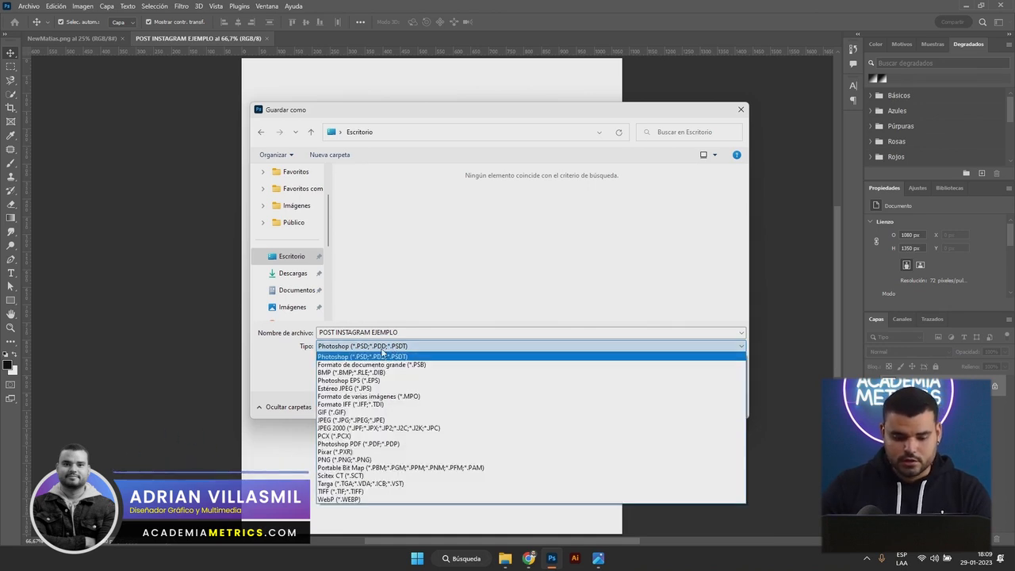
{"action": "left_click", "coordinate": [389, 356]}
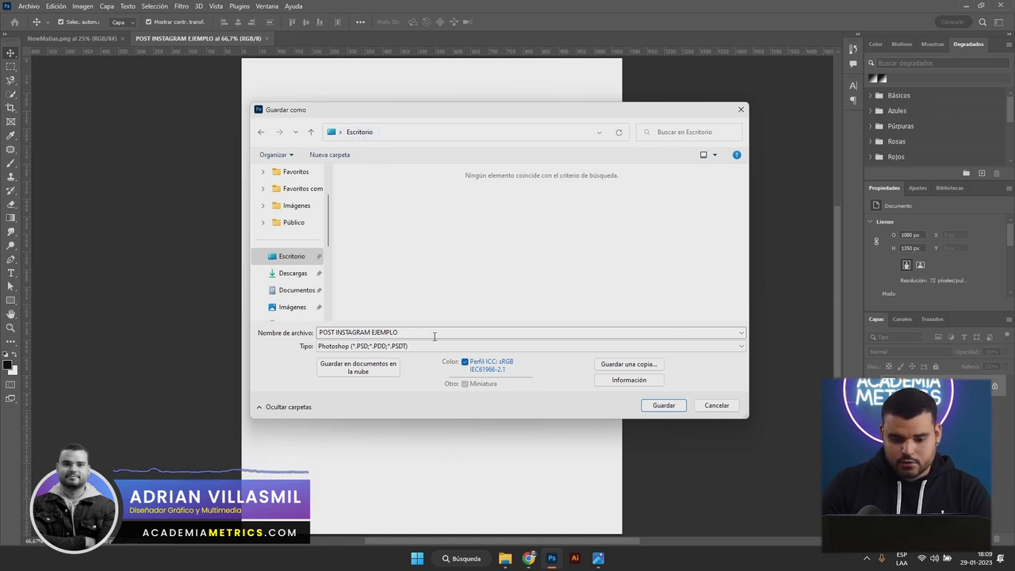
{"action": "left_click", "coordinate": [664, 405]}
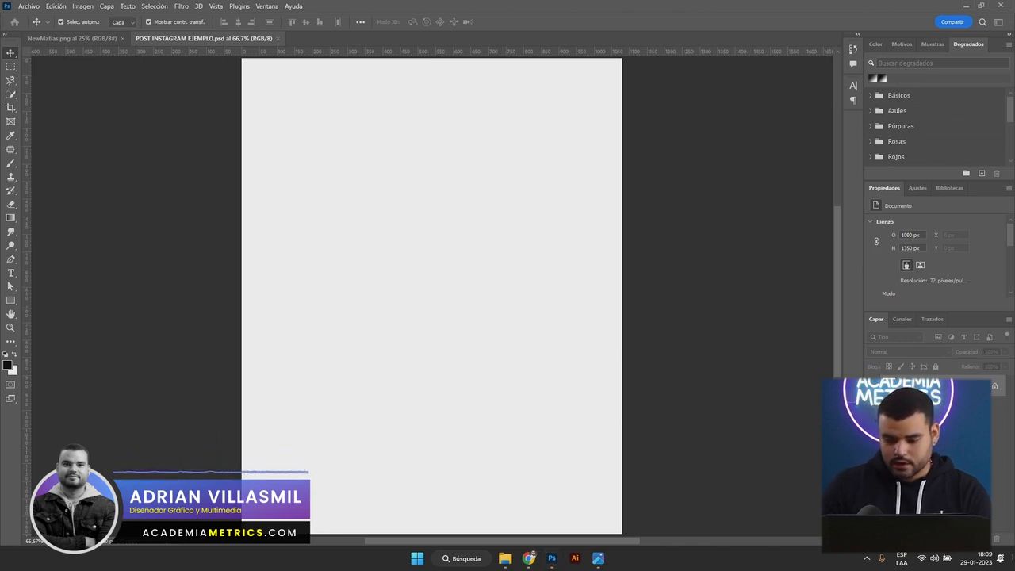
Check the desktop for the saved POST INSTAGRAM EJEMPLO file and switch back to Photoshop
{"action": "left_click", "coordinate": [1014, 568]}
{"action": "left_click_drag", "start_coordinate": [21, 68], "coordinate": [12, 144]}
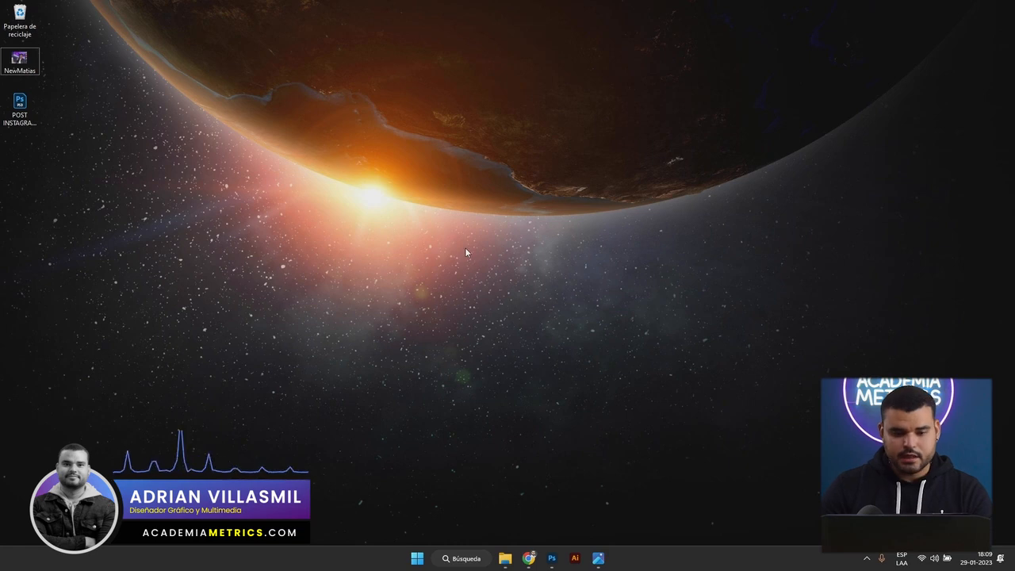
{"action": "left_click", "coordinate": [552, 559]}
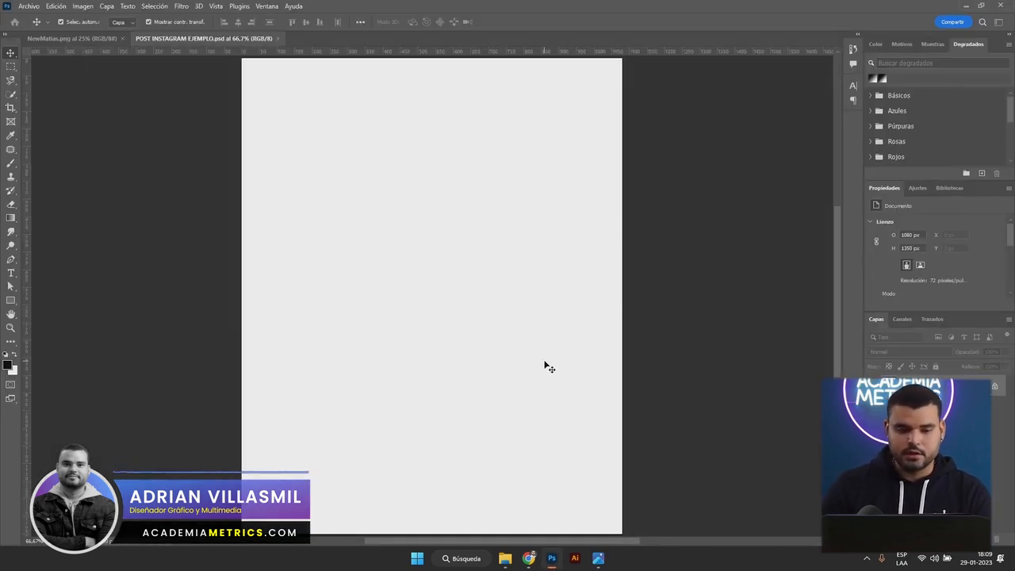
Close both the NewMatias.png and POST INSTAGRAM EJEMPLO.psd documents
{"action": "left_click", "coordinate": [76, 38]}
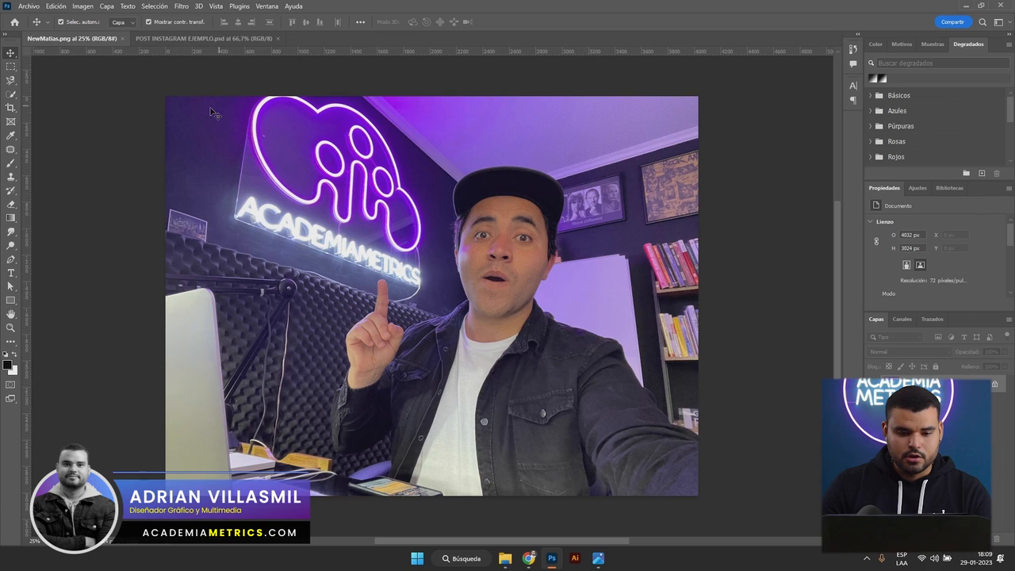
{"action": "left_click", "coordinate": [32, 6]}
{"action": "left_click", "coordinate": [31, 6]}
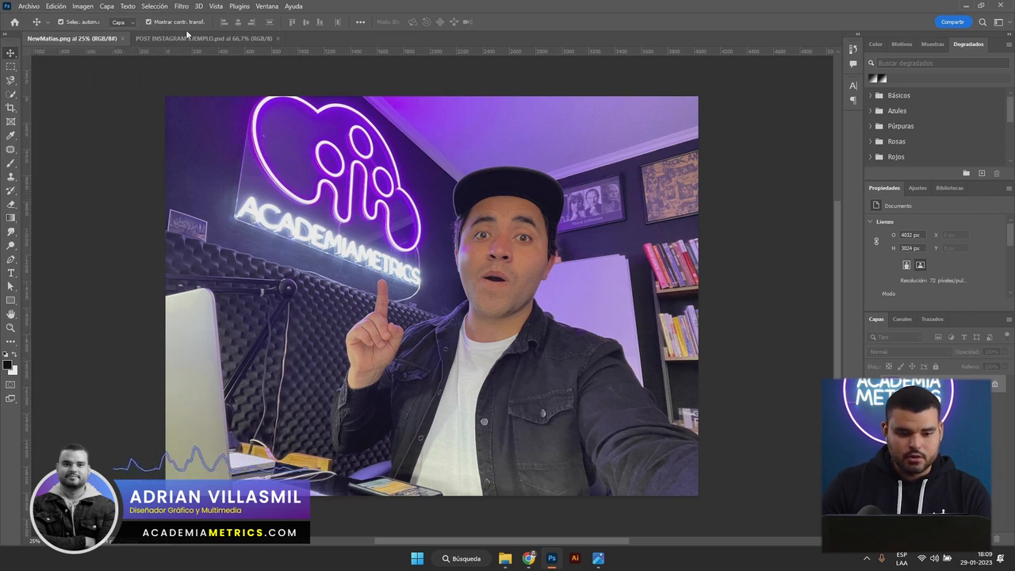
{"action": "left_click", "coordinate": [122, 38]}
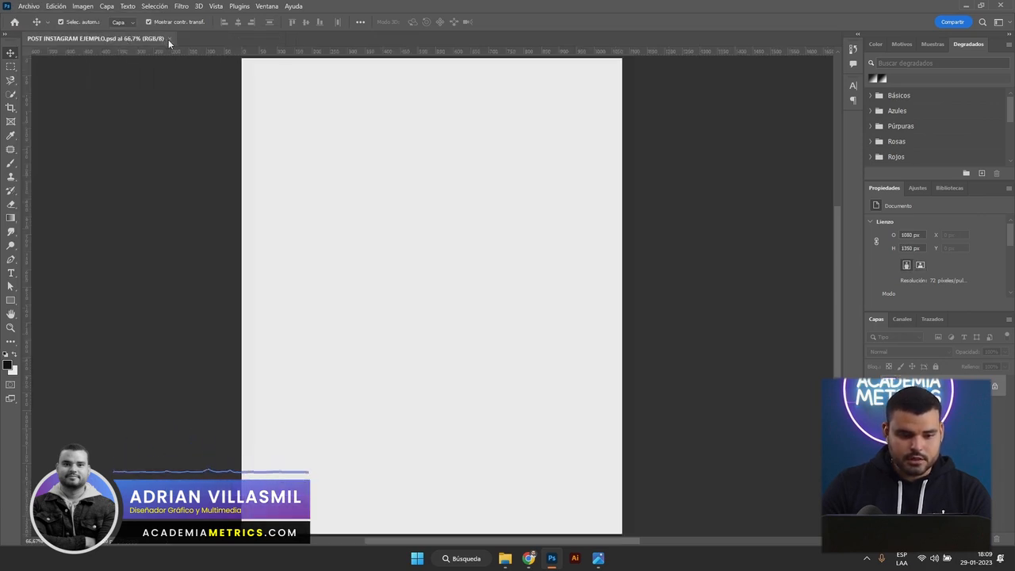
{"action": "left_click", "coordinate": [168, 39]}
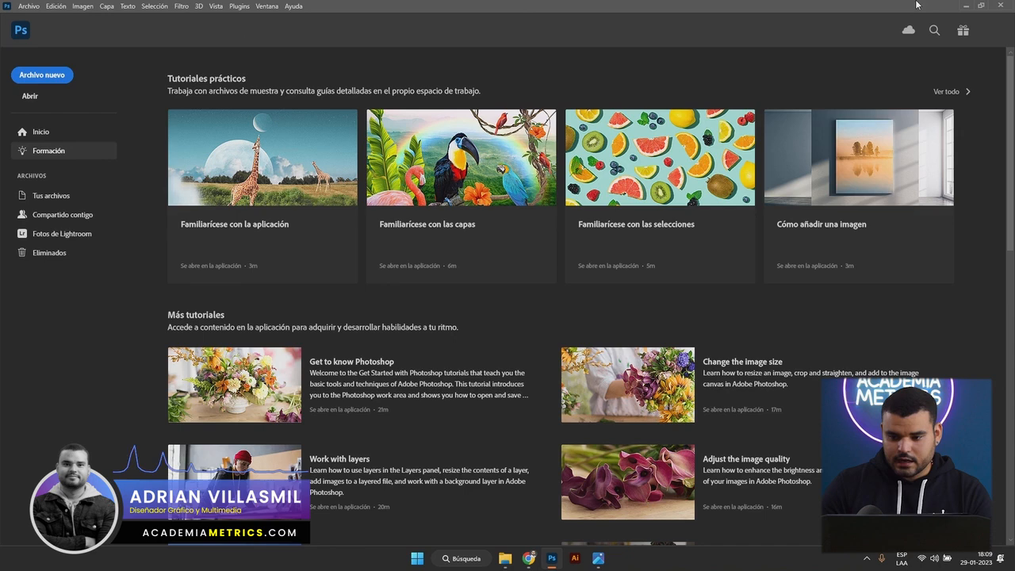
Shrink the Photoshop window, drop the NewMatias image from the desktop onto it to open it, and maximize the window
{"action": "left_click", "coordinate": [981, 6]}
{"action": "left_click_drag", "start_coordinate": [670, 31], "coordinate": [779, 21]}
{"action": "left_click_drag", "start_coordinate": [20, 62], "coordinate": [647, 81]}
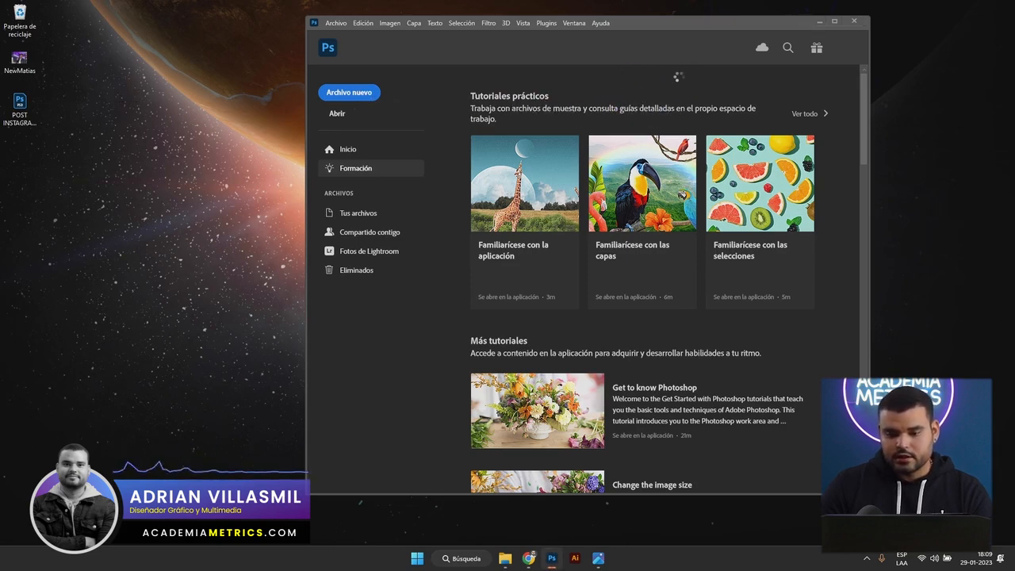
{"action": "left_click", "coordinate": [835, 21]}
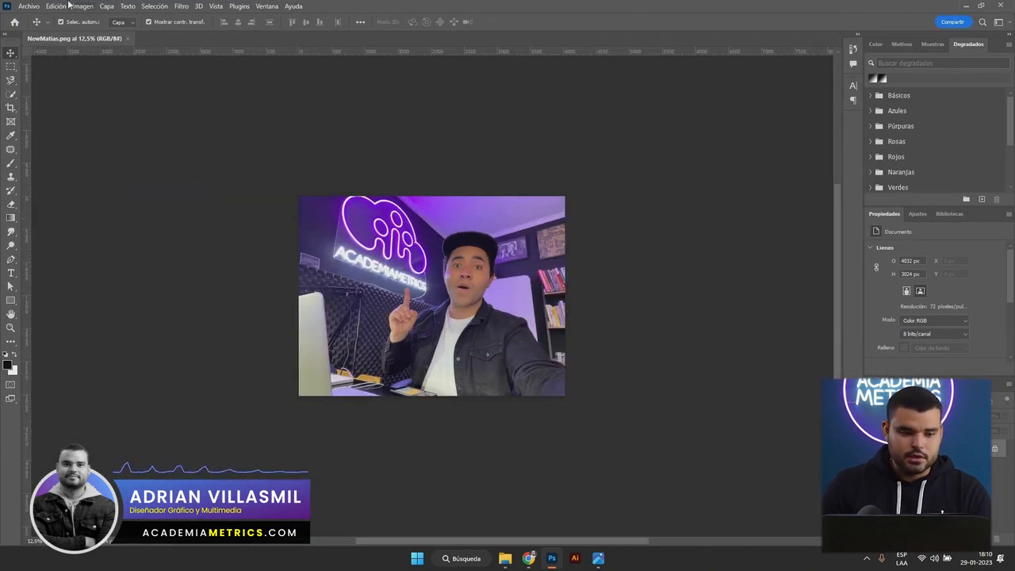
Close NewMatias.png, then open the POST INSTAGRAM EJEMPLO file from the desktop in a maximized Photoshop window
{"action": "left_click", "coordinate": [35, 7]}
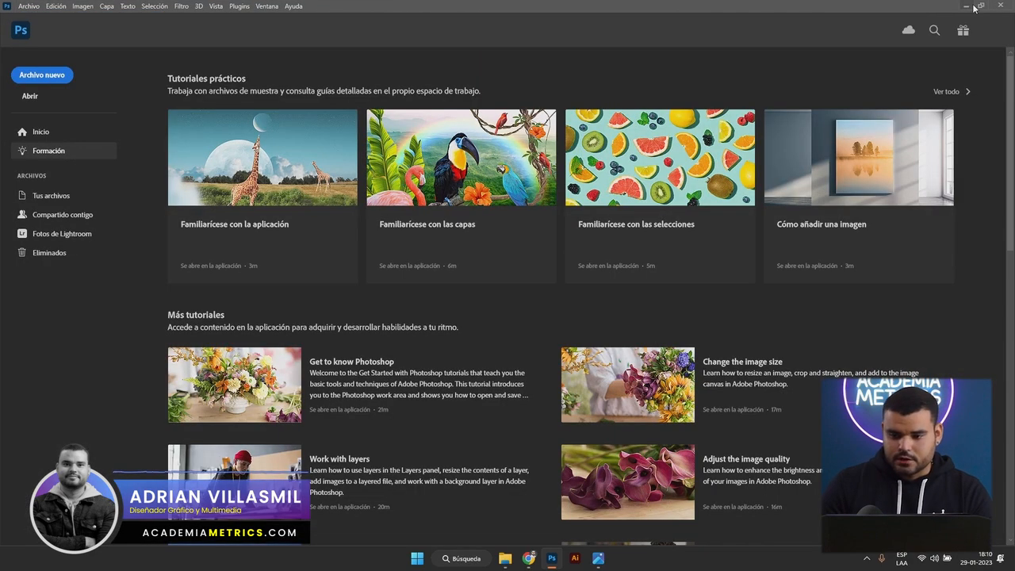
{"action": "left_click", "coordinate": [981, 7]}
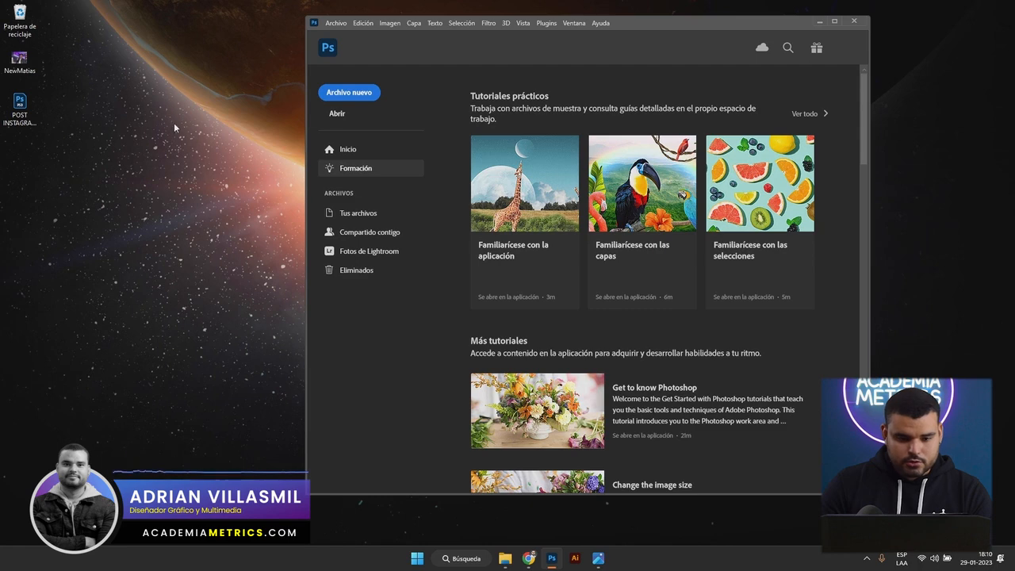
{"action": "left_click", "coordinate": [21, 106]}
{"action": "double_click", "coordinate": [21, 106]}
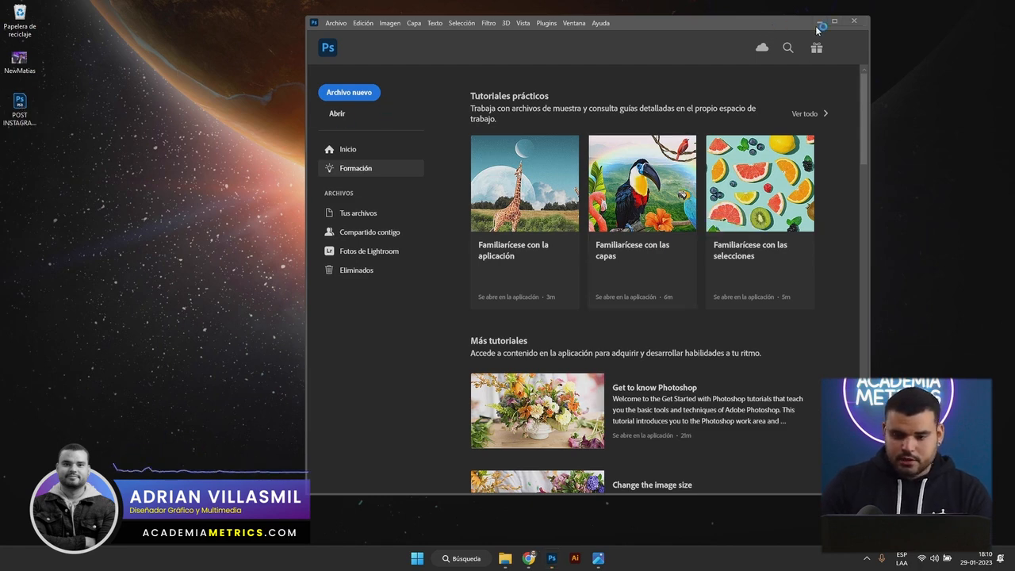
{"action": "left_click", "coordinate": [837, 24]}
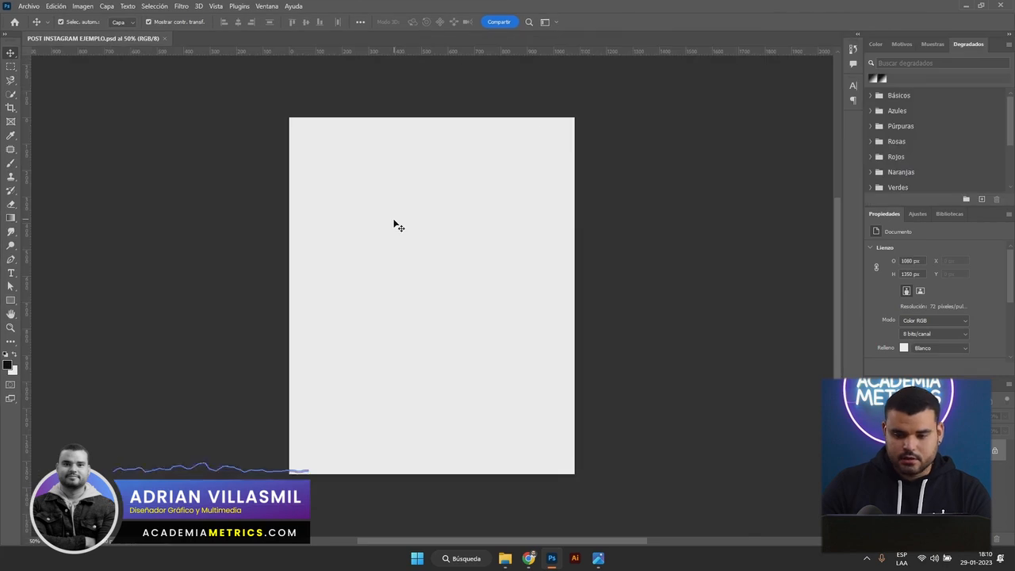
Draw a black rectangle shape about 605 x 383 px near the centre of the canvas and deselect it
{"action": "left_click", "coordinate": [11, 299]}
{"action": "left_click_drag", "start_coordinate": [353, 256], "coordinate": [514, 356]}
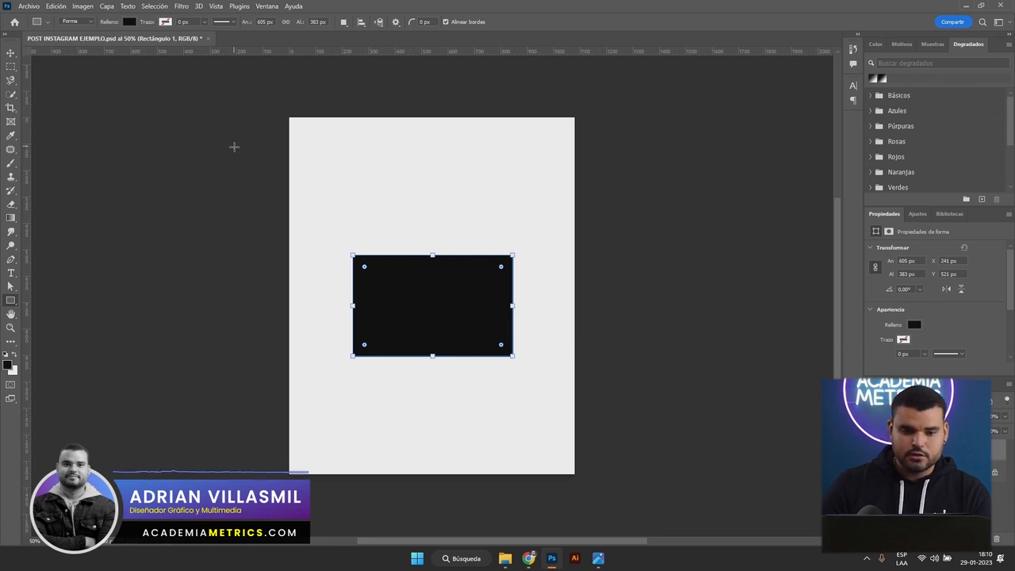
{"action": "key", "text": "v"}
{"action": "left_click", "coordinate": [211, 163]}
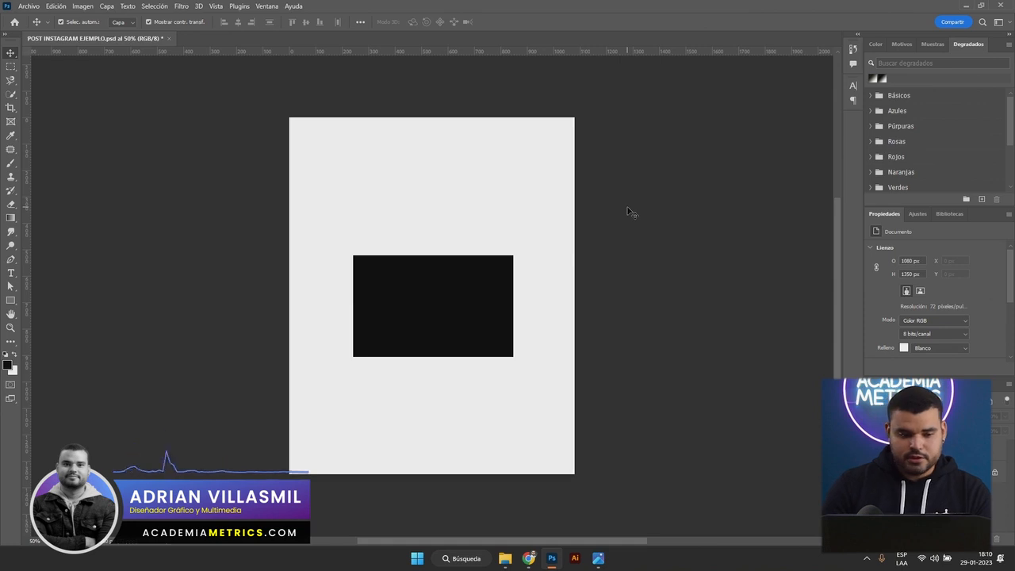
Save POST INSTAGRAM EJEMPLO.psd with maximized compatibility and close the document
{"action": "key", "text": "ctrl+s"}
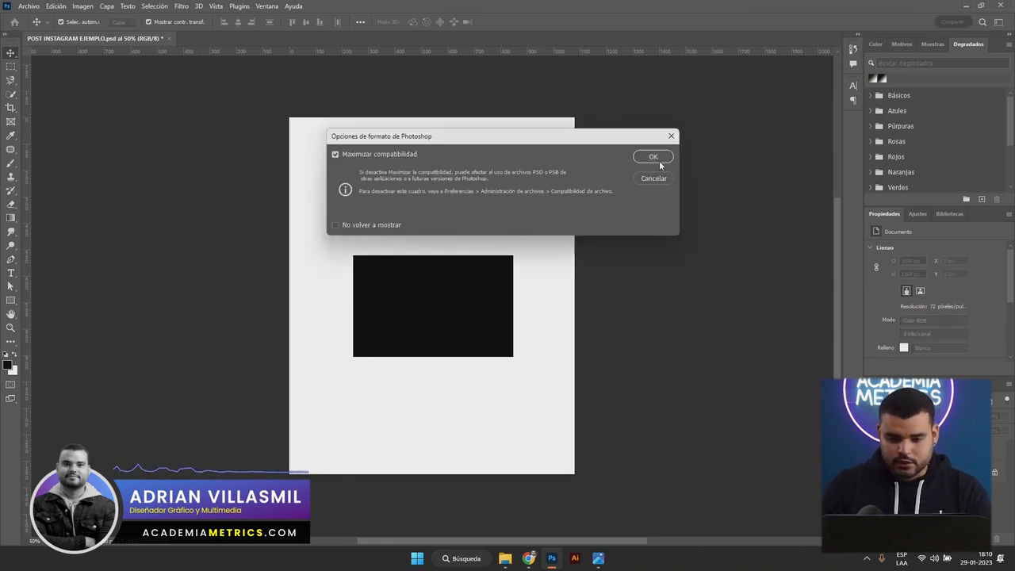
{"action": "left_click", "coordinate": [653, 157]}
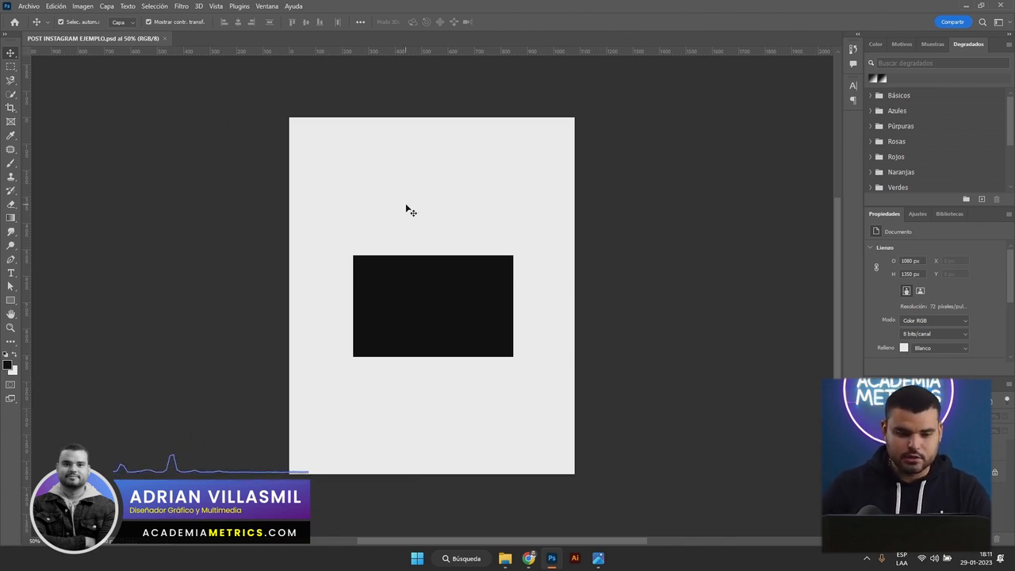
{"action": "key", "text": "ctrl+w"}
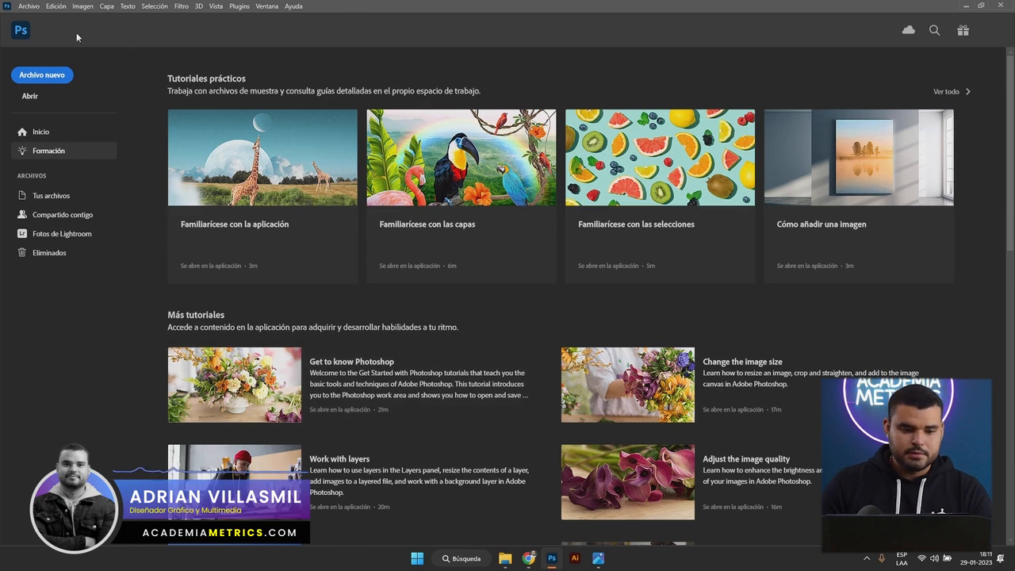
{"action": "left_click", "coordinate": [29, 6]}
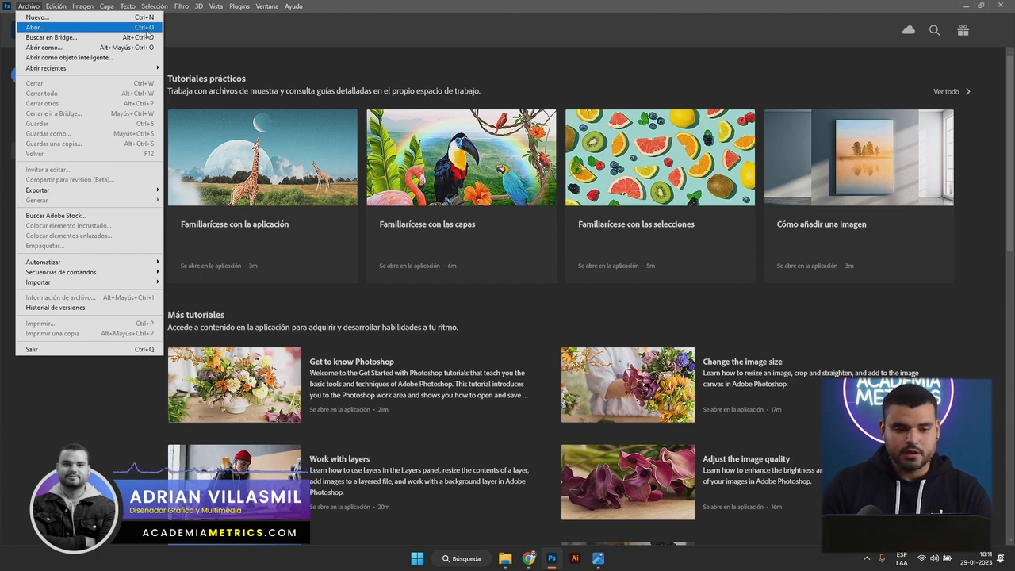
{"action": "left_click", "coordinate": [79, 17]}
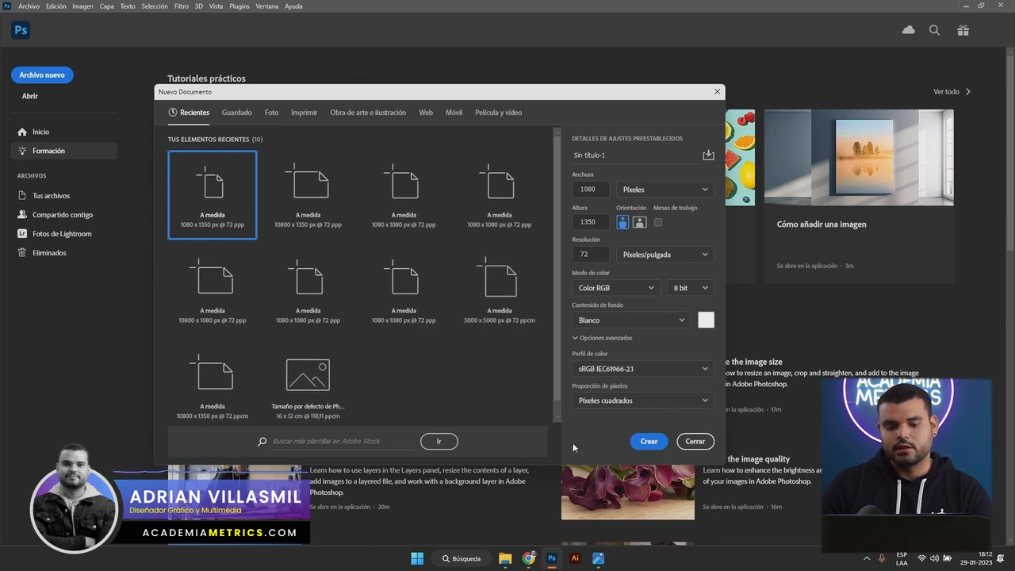
{"action": "left_click", "coordinate": [693, 445]}
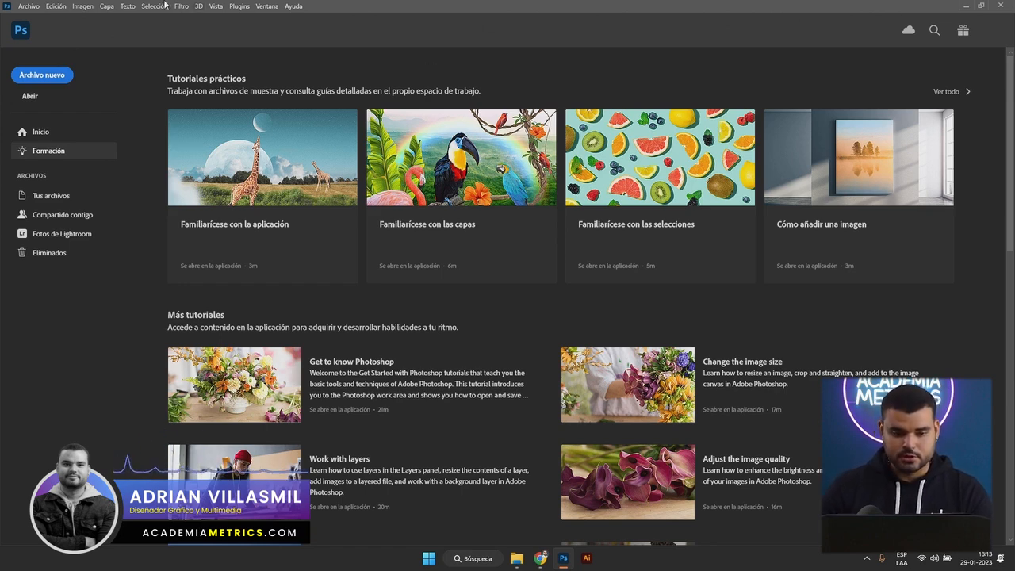
Create a 1080 x 1350 px, 72 ppi document named POST CURSO EJEMPLO with artboards enabled, and deselect its layer
{"action": "left_click", "coordinate": [35, 10]}
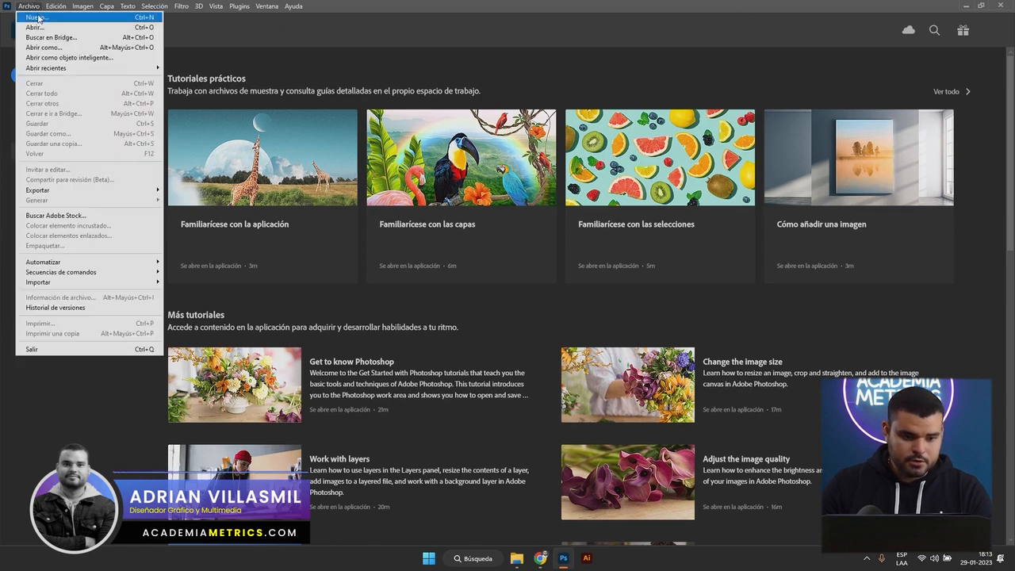
{"action": "left_click", "coordinate": [48, 15]}
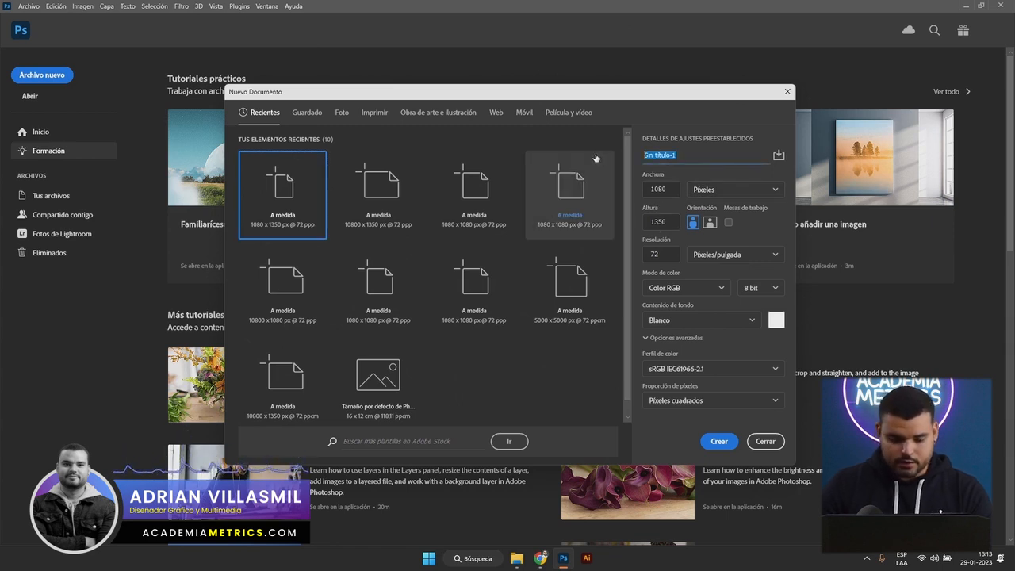
{"action": "key", "text": "Caps_Lock"}
{"action": "type", "text": "POST CURSO EJEMPLO"}
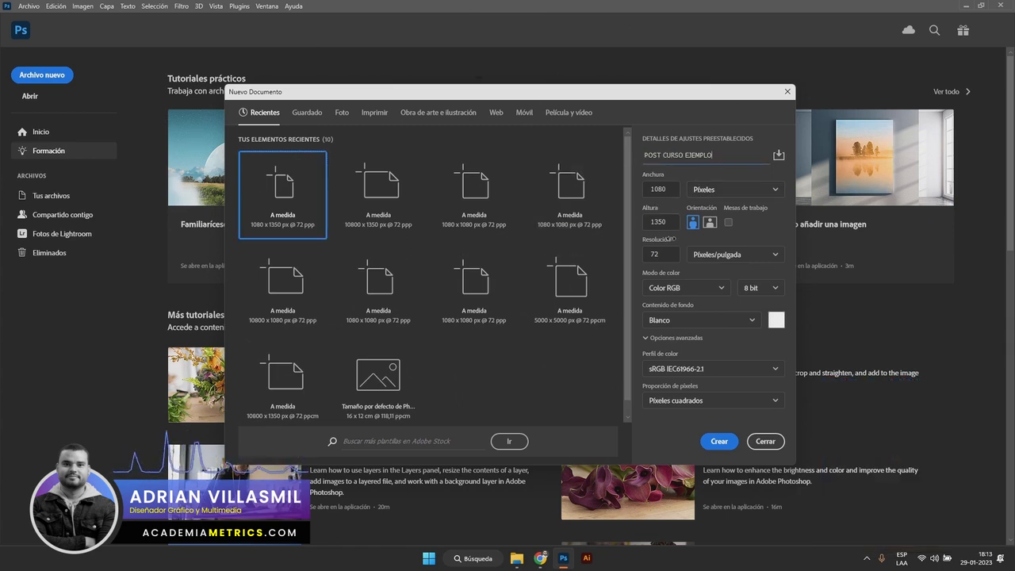
{"action": "left_click", "coordinate": [729, 223]}
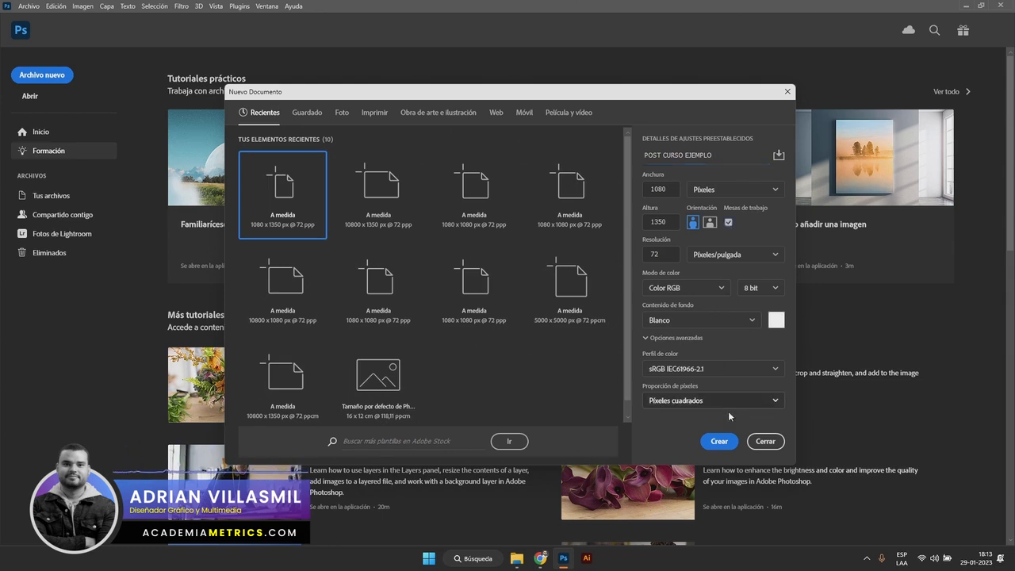
{"action": "left_click", "coordinate": [720, 442]}
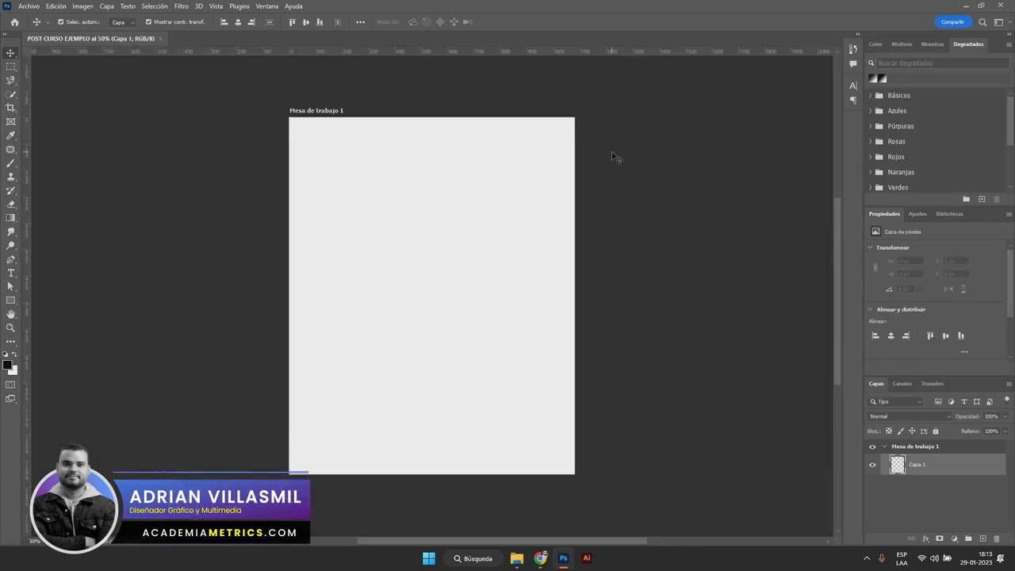
{"action": "left_click", "coordinate": [655, 325]}
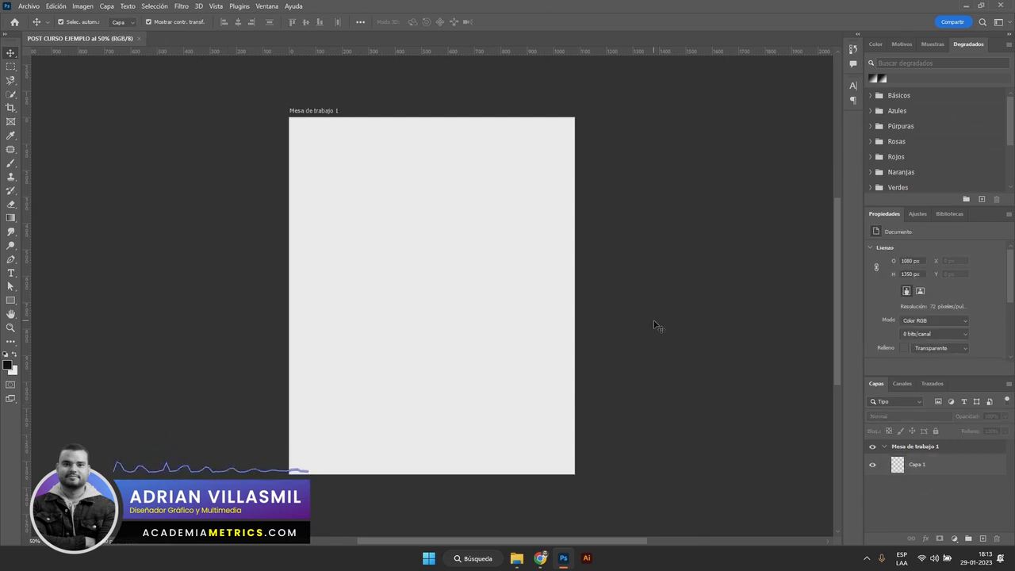
Add two more artboards in a row to the right of Mesa de trabajo 1
{"action": "left_click", "coordinate": [363, 118]}
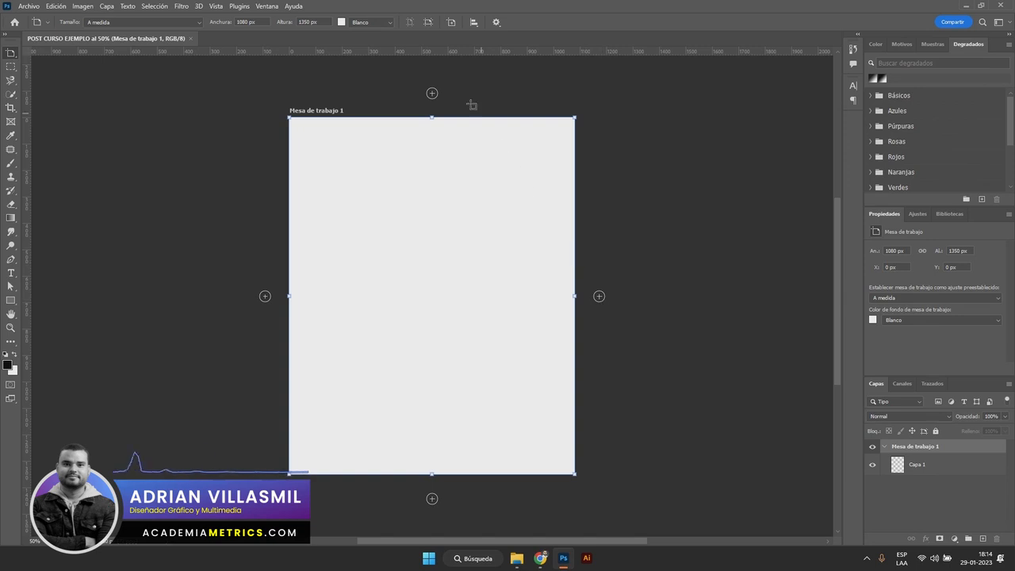
{"action": "left_click", "coordinate": [600, 296]}
{"action": "left_click", "coordinate": [600, 296]}
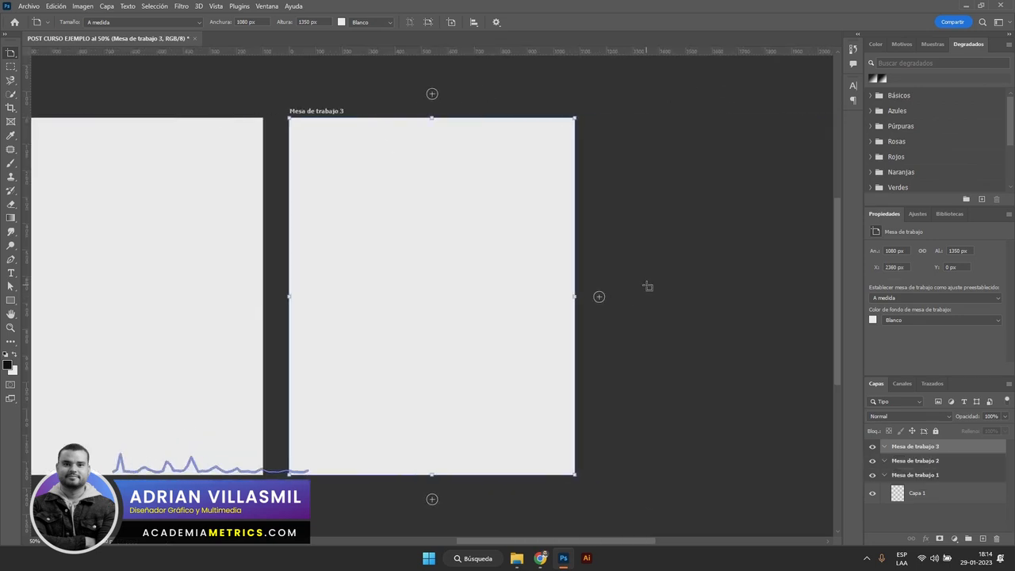
{"action": "left_click_drag", "start_coordinate": [496, 541], "coordinate": [392, 536]}
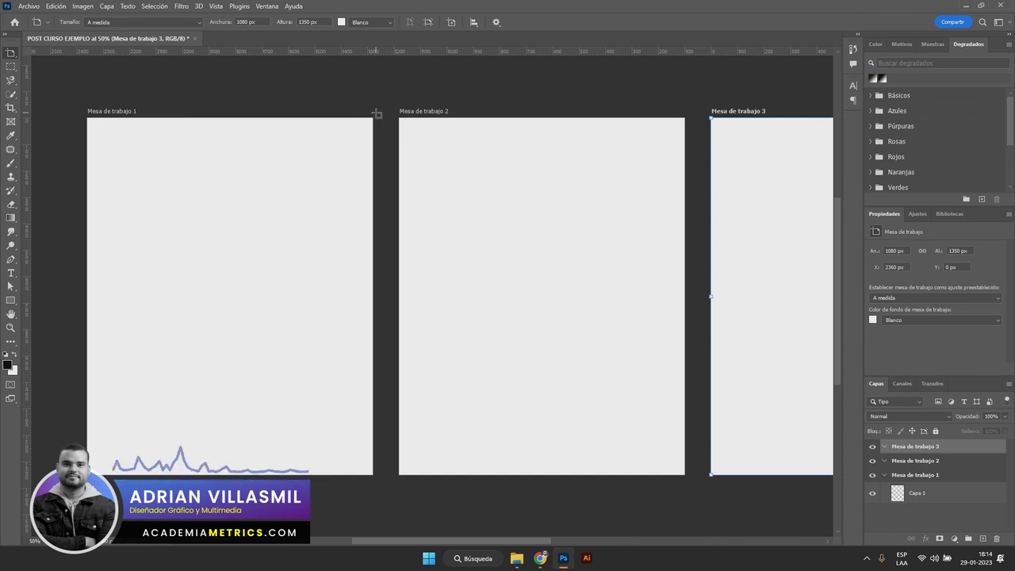
{"action": "left_click_drag", "start_coordinate": [514, 542], "coordinate": [609, 542]}
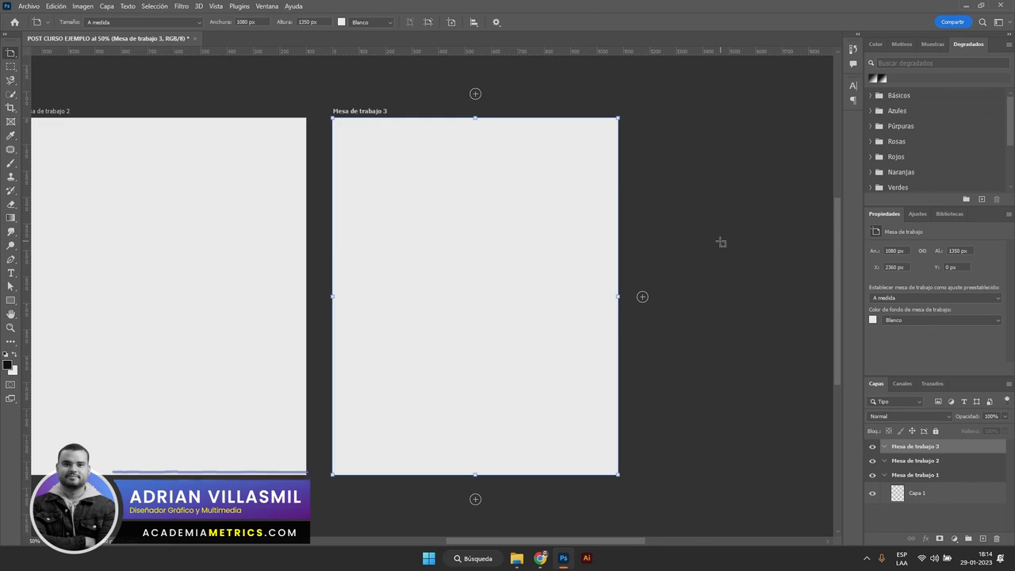
Select the three artboards in turn, ending on Mesa de trabajo 2, and switch back to the Move tool
{"action": "left_click", "coordinate": [921, 477]}
{"action": "left_click", "coordinate": [932, 463]}
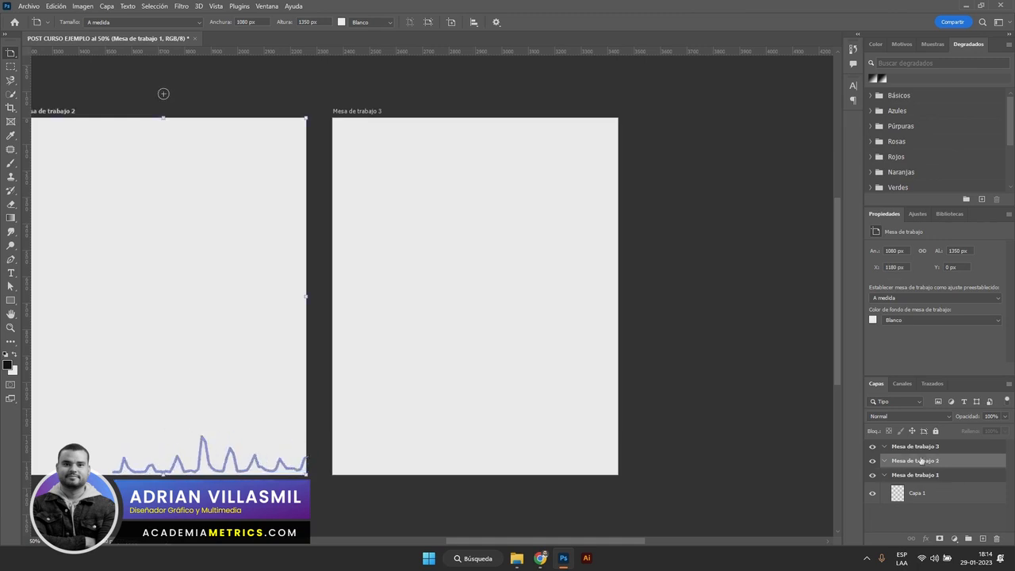
{"action": "left_click", "coordinate": [911, 448]}
{"action": "left_click", "coordinate": [924, 463]}
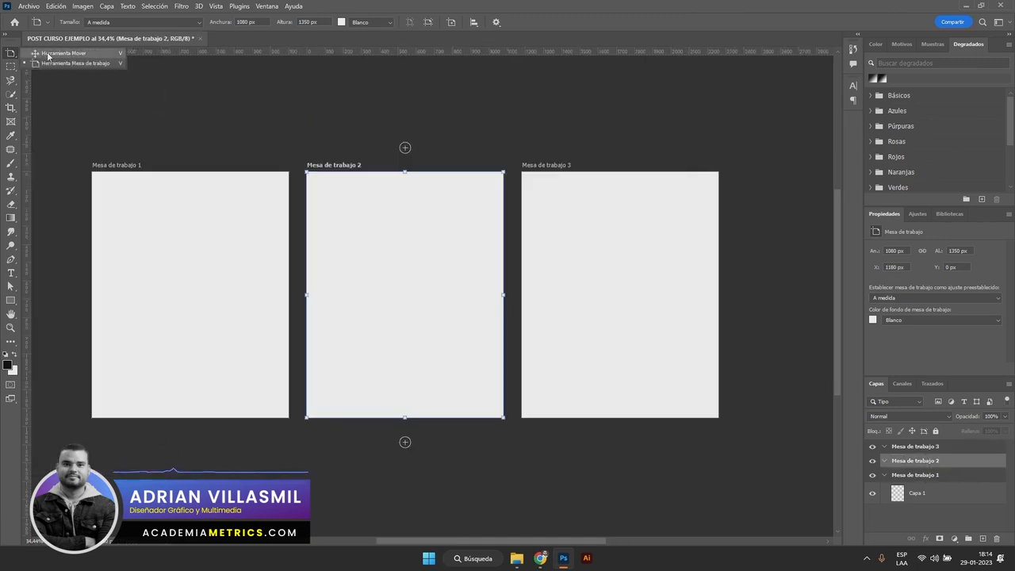
{"action": "left_click", "coordinate": [48, 56]}
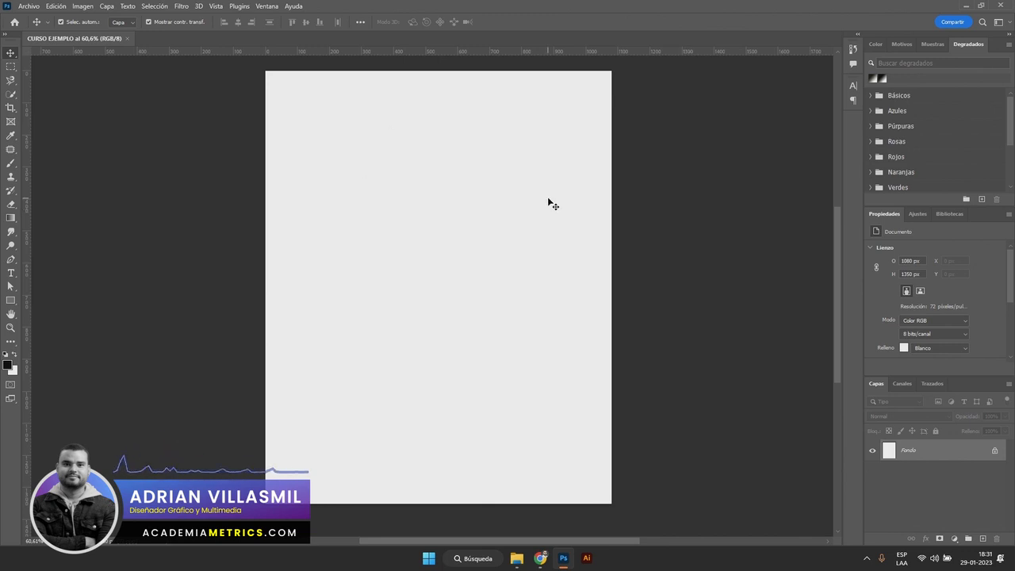
Shrink the Photoshop window over the desktop and place the desktop's NewMatias image into the CURSO EJEMPLO document
{"action": "left_click", "coordinate": [517, 559]}
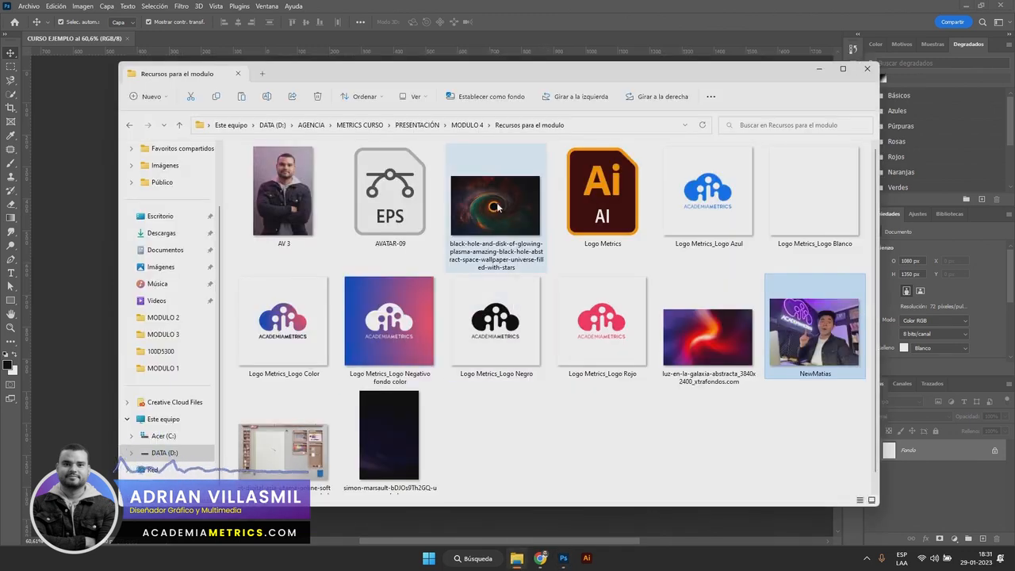
{"action": "key", "text": "super+d"}
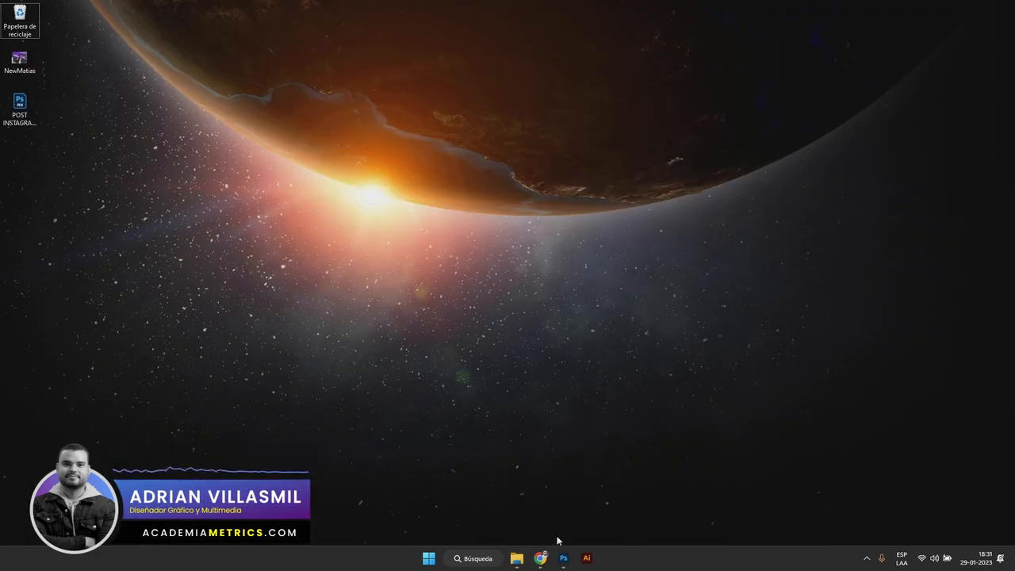
{"action": "left_click", "coordinate": [563, 558]}
{"action": "left_click_drag", "start_coordinate": [627, 32], "coordinate": [621, 31]}
{"action": "left_click_drag", "start_coordinate": [19, 60], "coordinate": [460, 246]}
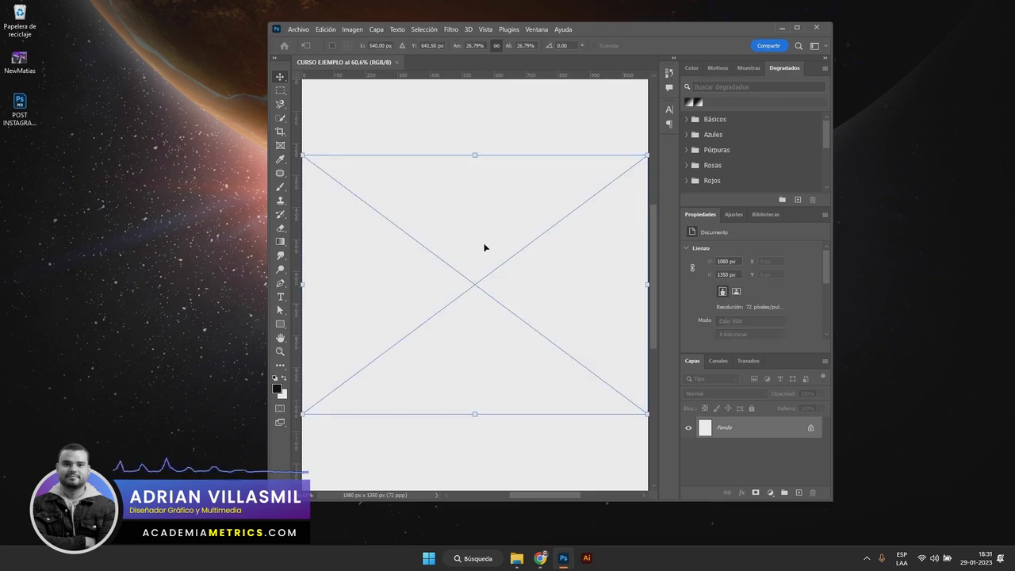
{"action": "key", "text": "Return"}
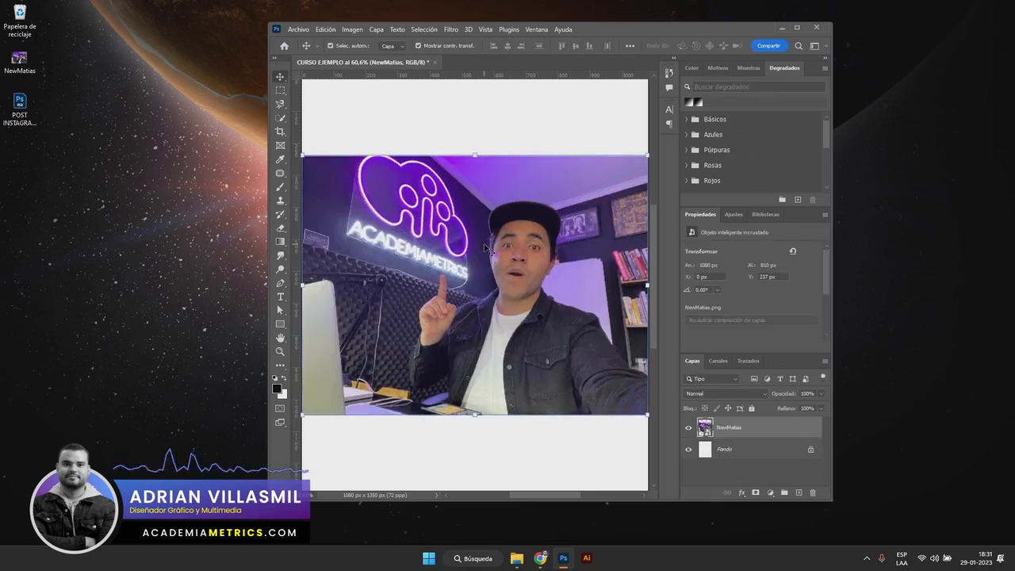
Save the document on the computer's desktop as a PSD, replacing the POST INSTAGRAM EJEMPLO file, with maximized compatibility
{"action": "key", "text": "ctrl+s"}
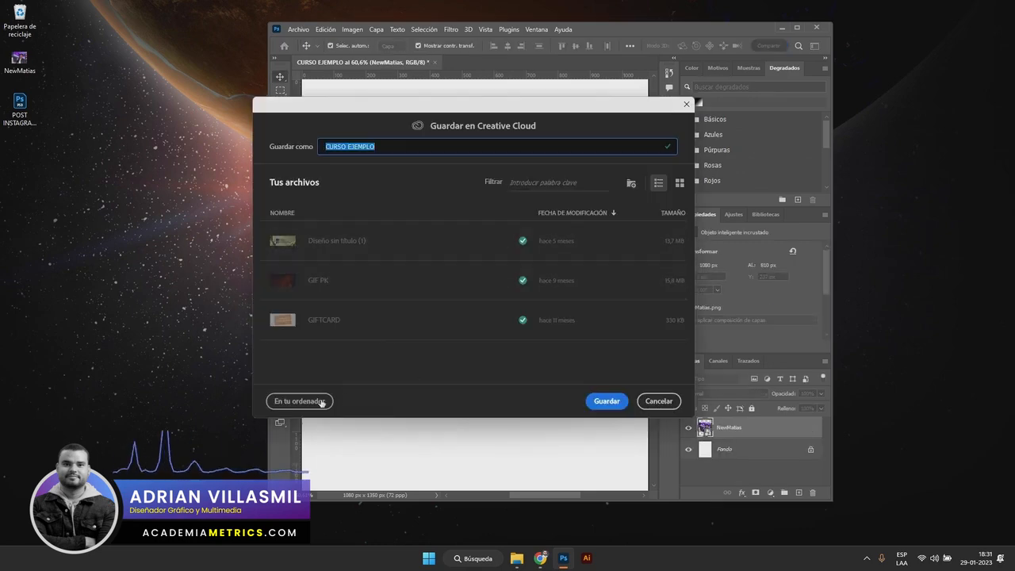
{"action": "left_click", "coordinate": [300, 401]}
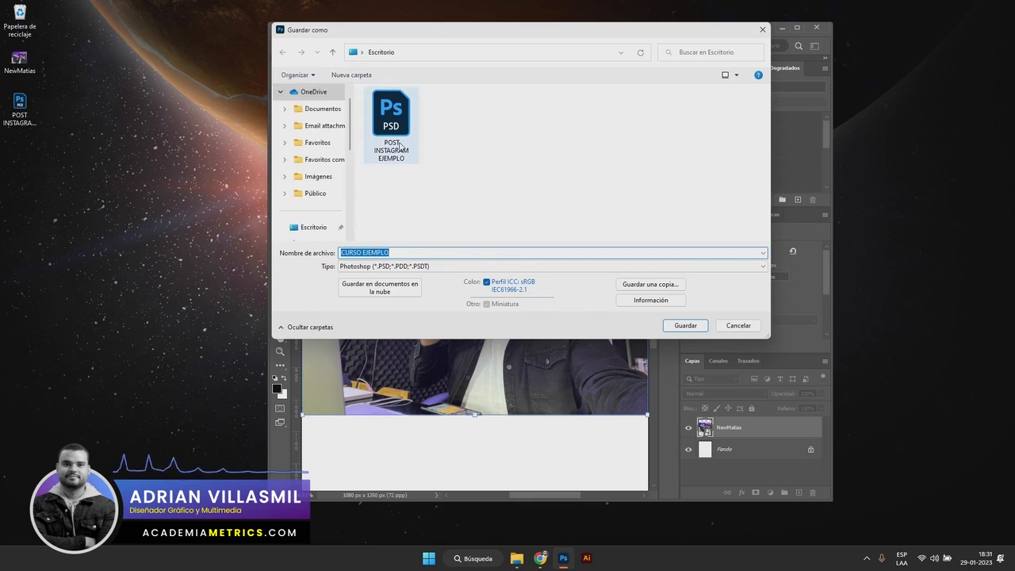
{"action": "left_click", "coordinate": [397, 149]}
{"action": "left_click", "coordinate": [436, 254]}
{"action": "left_click", "coordinate": [476, 253]}
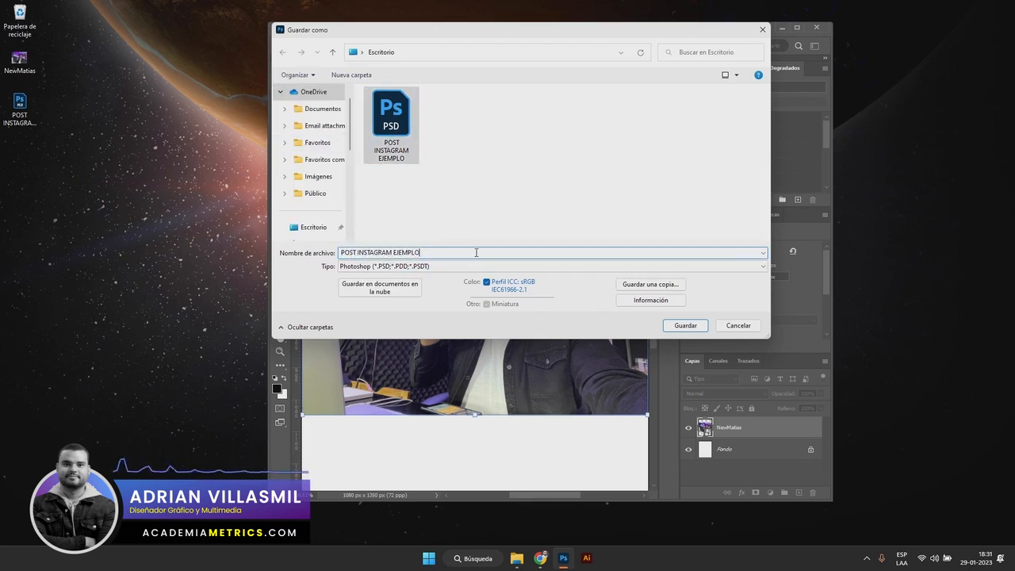
{"action": "left_click", "coordinate": [685, 326]}
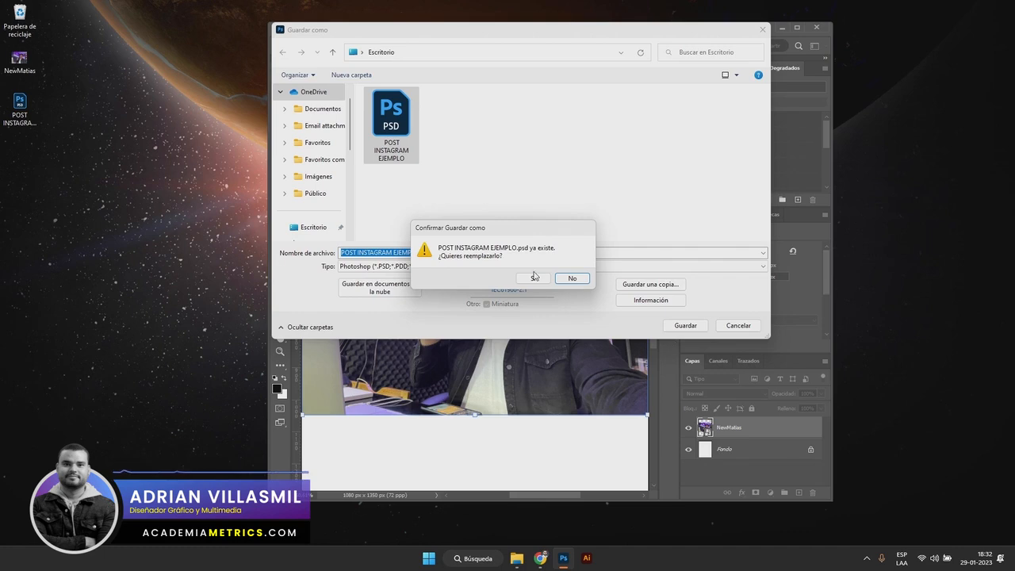
{"action": "left_click", "coordinate": [527, 280]}
{"action": "left_click", "coordinate": [664, 158]}
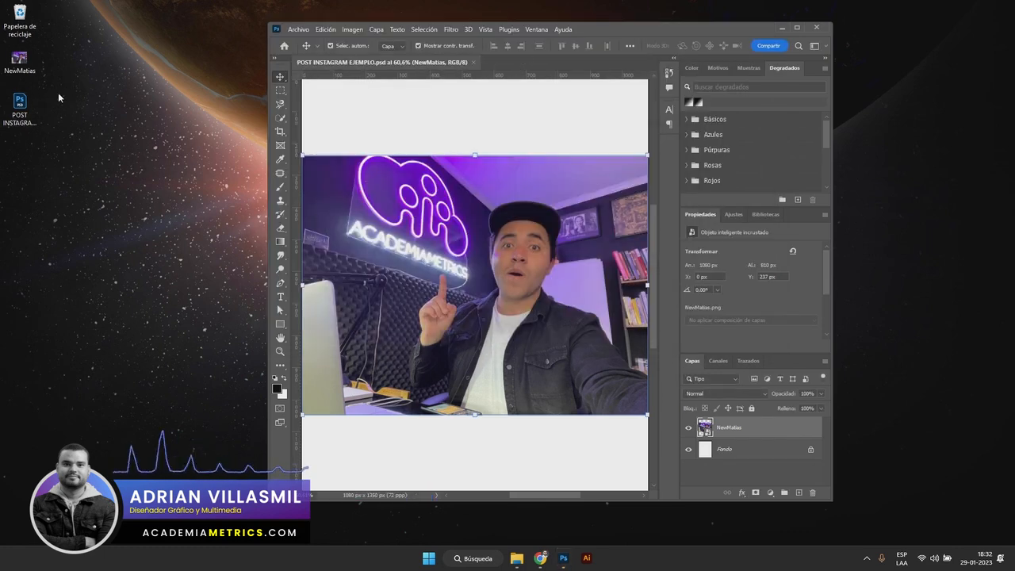
{"action": "left_click_drag", "start_coordinate": [63, 45], "coordinate": [3, 156]}
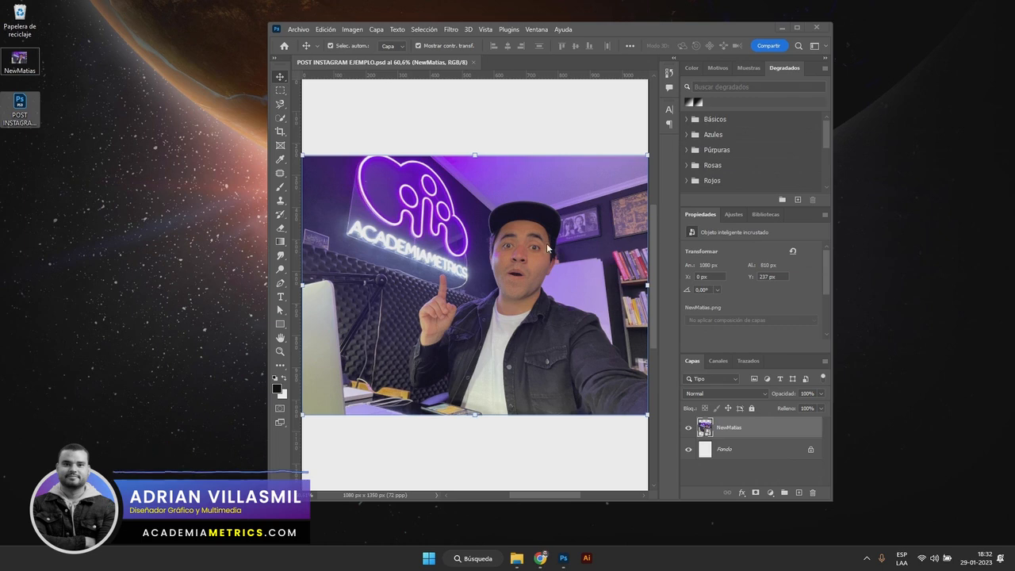
{"action": "left_click", "coordinate": [548, 122]}
{"action": "left_click_drag", "start_coordinate": [518, 146], "coordinate": [515, 150]}
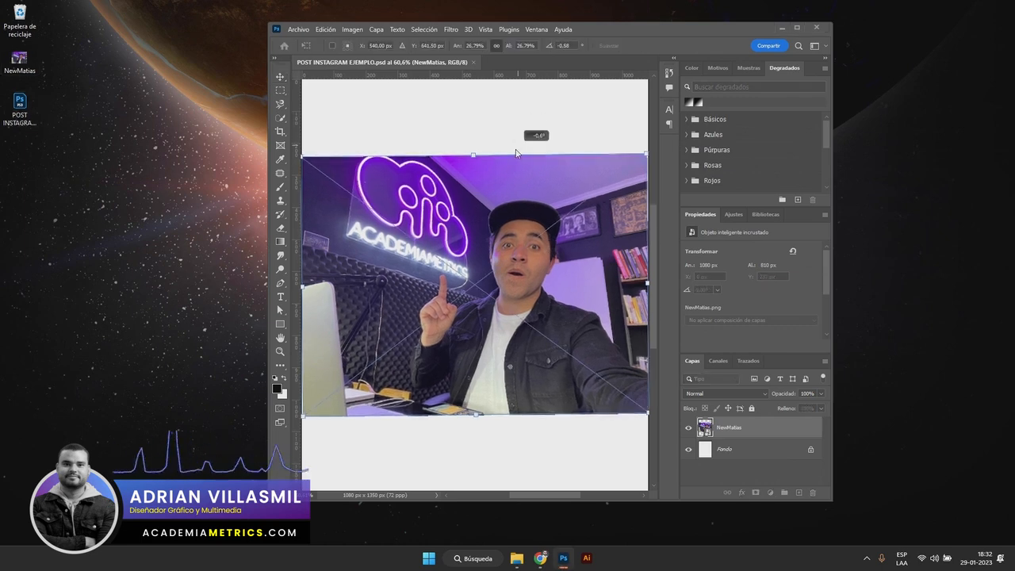
{"action": "key", "text": "Escape"}
{"action": "left_click", "coordinate": [514, 127]}
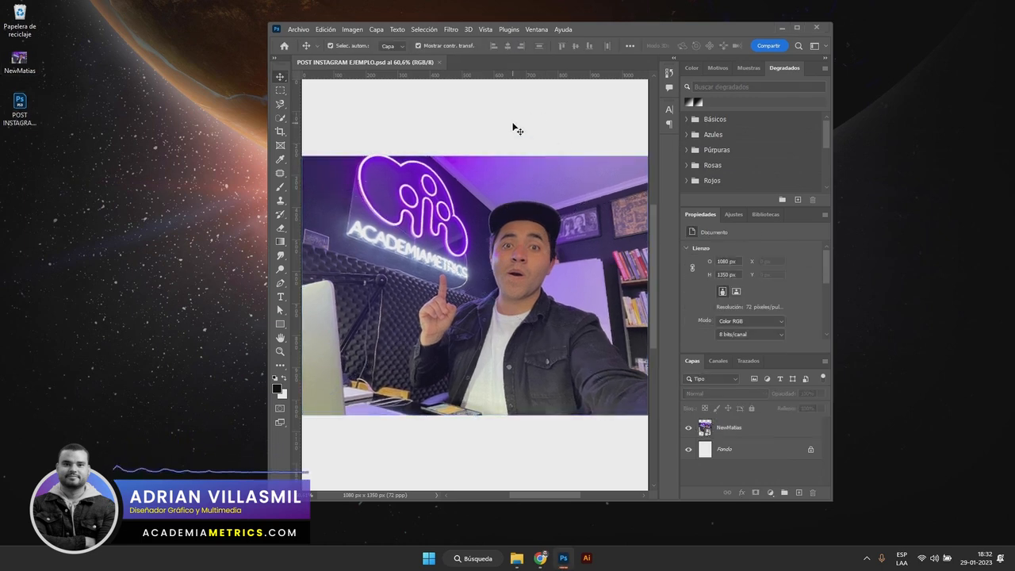
Close Photoshop and delete the NewMatias image from the desktop
{"action": "left_click", "coordinate": [817, 28]}
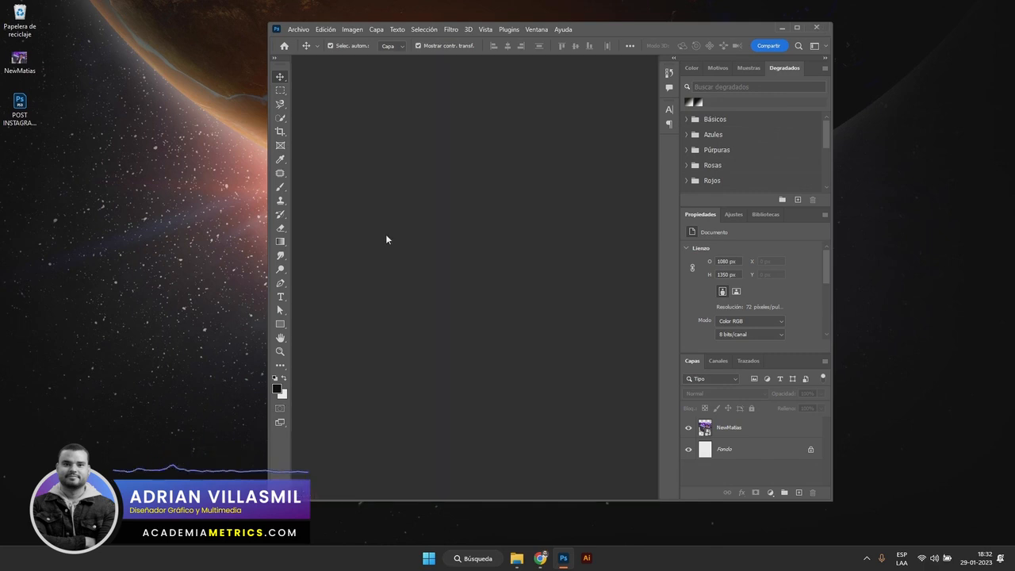
{"action": "left_click_drag", "start_coordinate": [63, 54], "coordinate": [1, 70]}
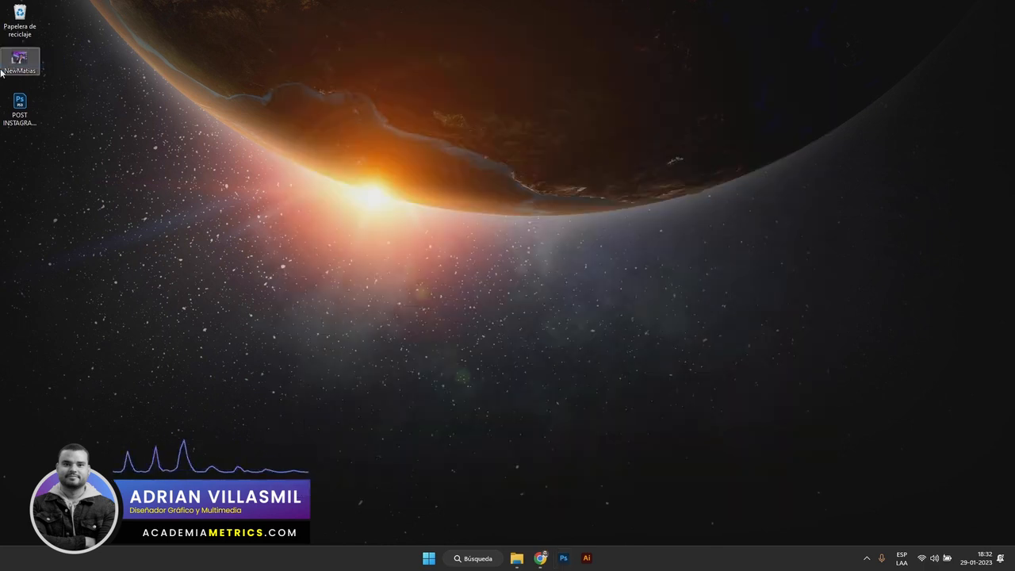
{"action": "key", "text": "Delete"}
Open the POST INSTAGRAM EJEMPLO file from the desktop in Photoshop
{"action": "left_click", "coordinate": [19, 109]}
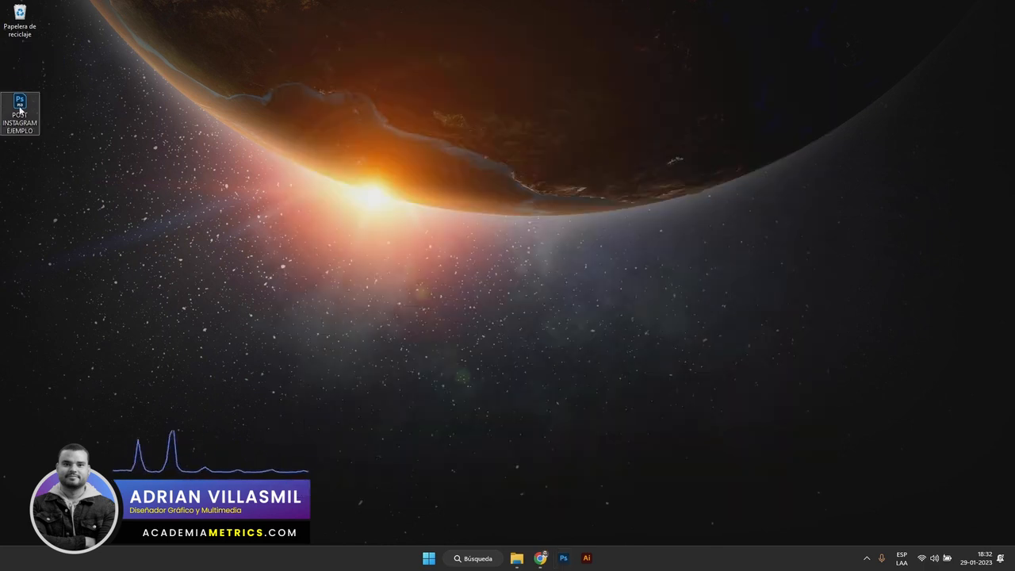
{"action": "double_click", "coordinate": [20, 109]}
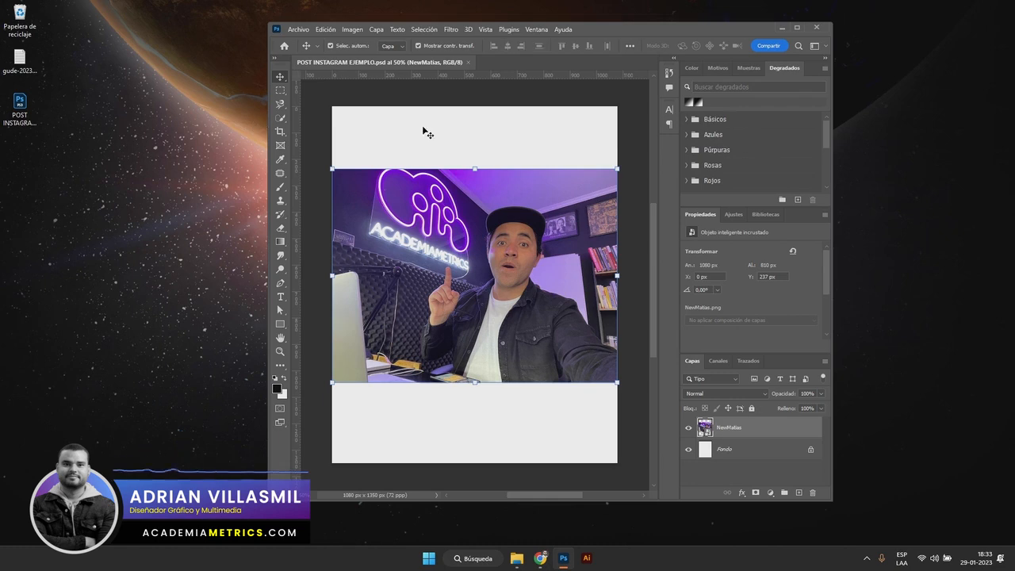
Try moving the NewMatias image sideways across the canvas, undo the move, and deselect the layer
{"action": "left_click", "coordinate": [630, 125]}
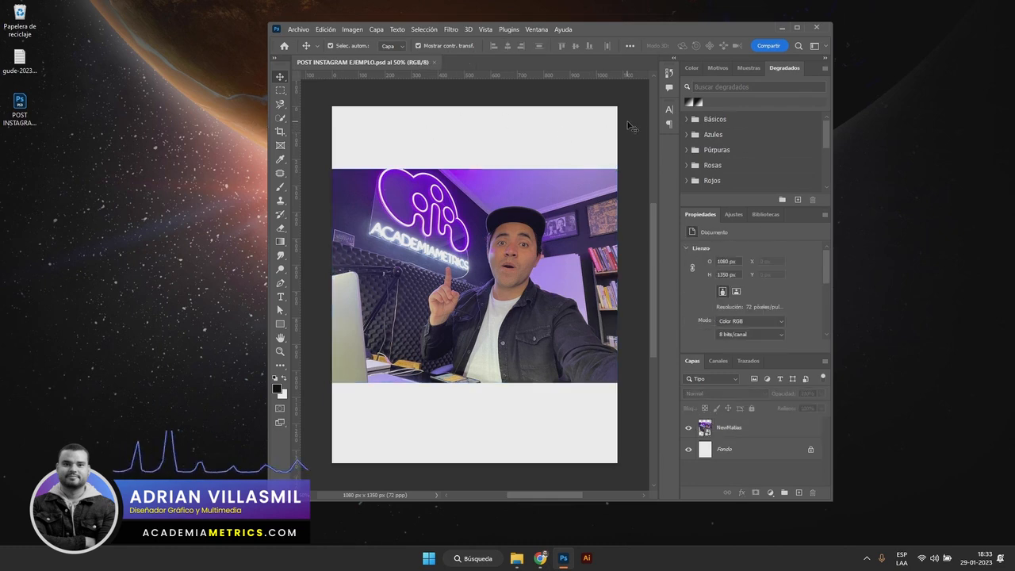
{"action": "left_click", "coordinate": [568, 254]}
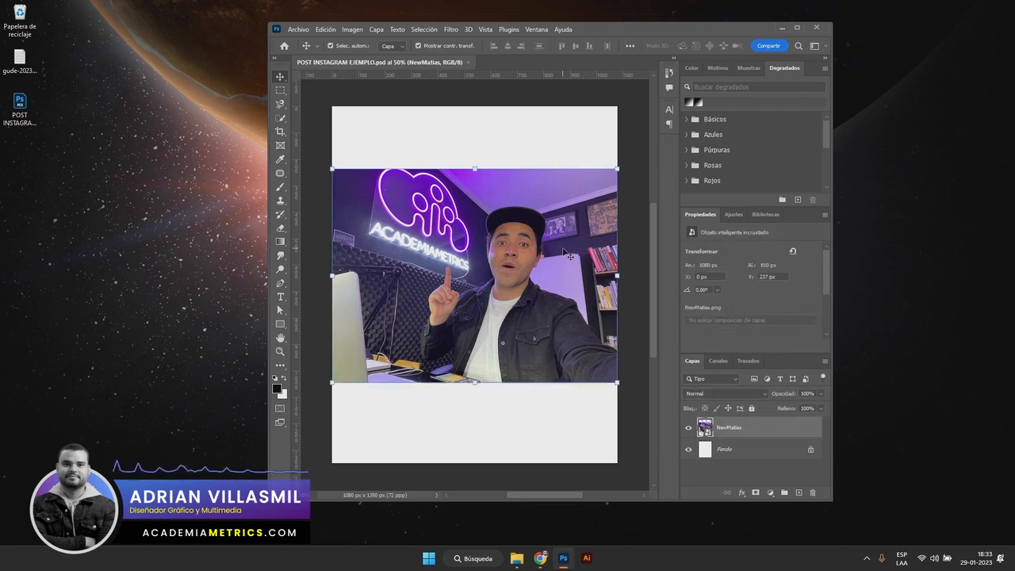
{"action": "left_click_drag", "start_coordinate": [563, 250], "coordinate": [617, 244]}
{"action": "key", "text": "ctrl+z"}
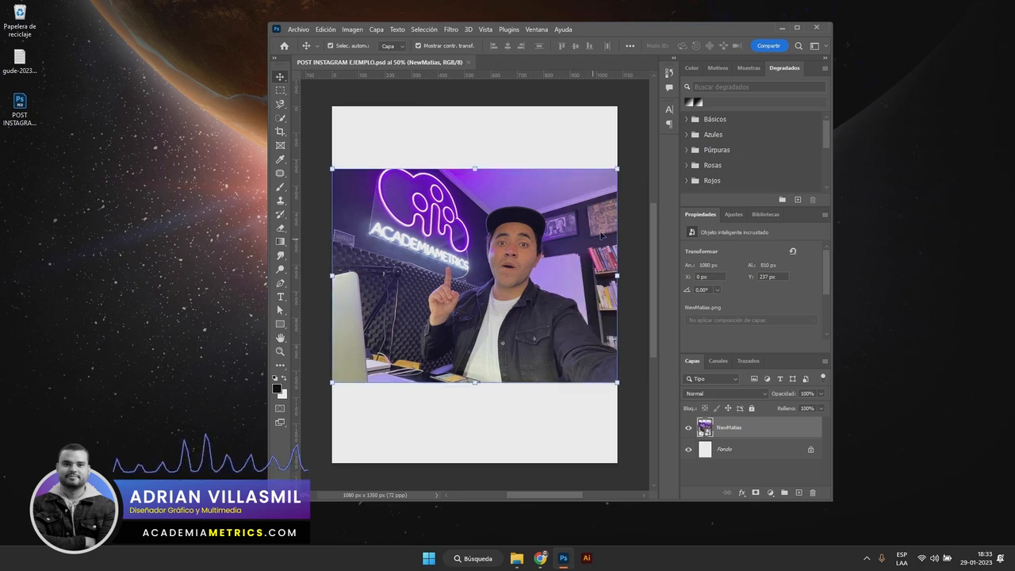
{"action": "left_click", "coordinate": [510, 100]}
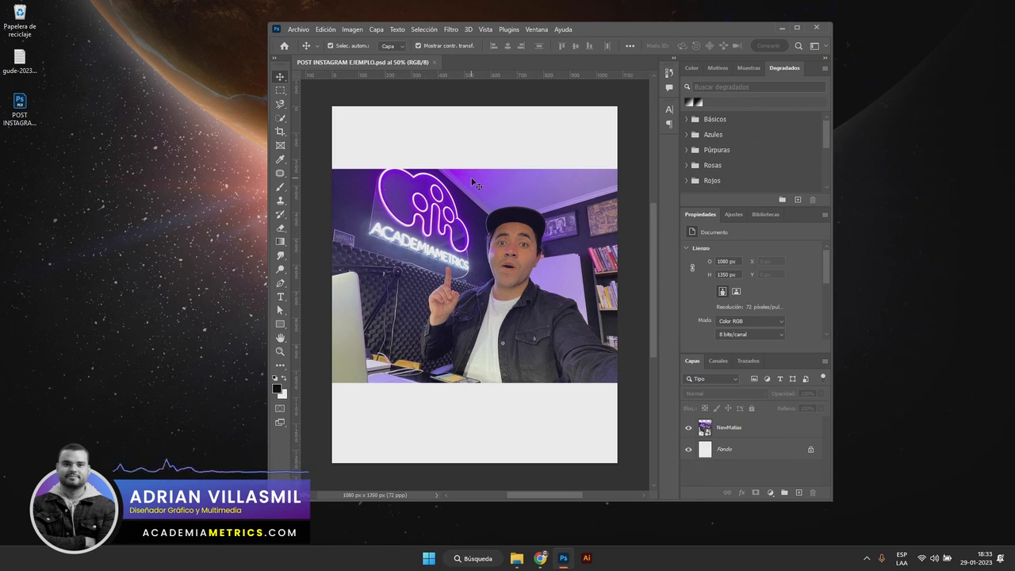
{"action": "left_click_drag", "start_coordinate": [44, 140], "coordinate": [4, 157]}
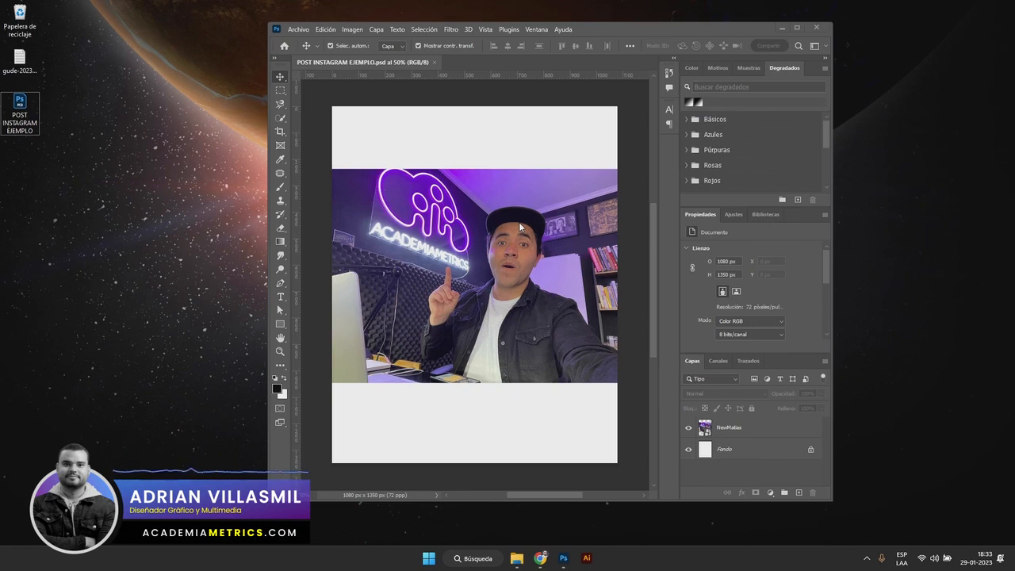
Maximize the Photoshop window and create a new document named EJEMPLO, 1080 x 1350 px at 72 ppi, RGB, white background
{"action": "left_click", "coordinate": [796, 28]}
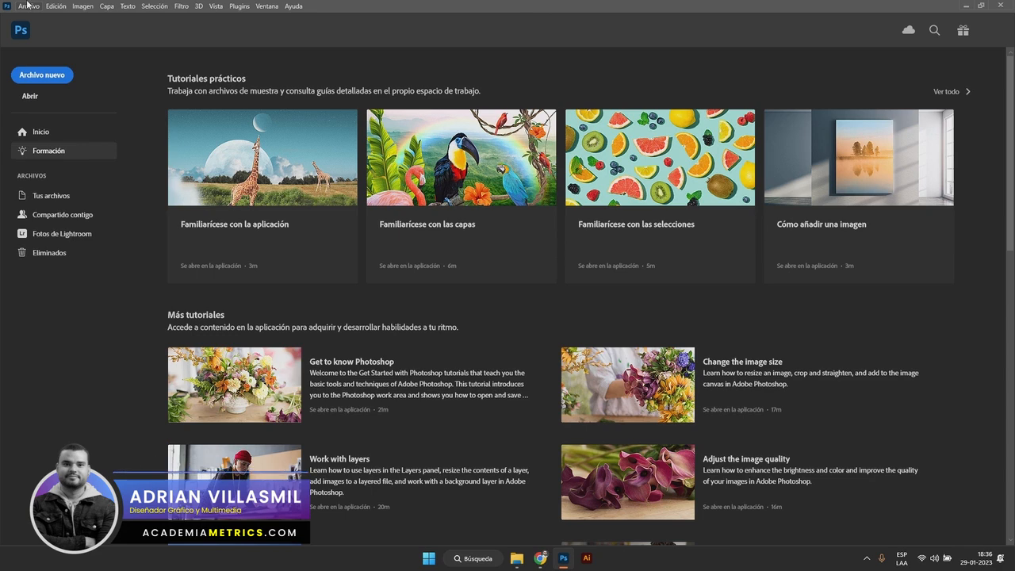
{"action": "left_click", "coordinate": [30, 6]}
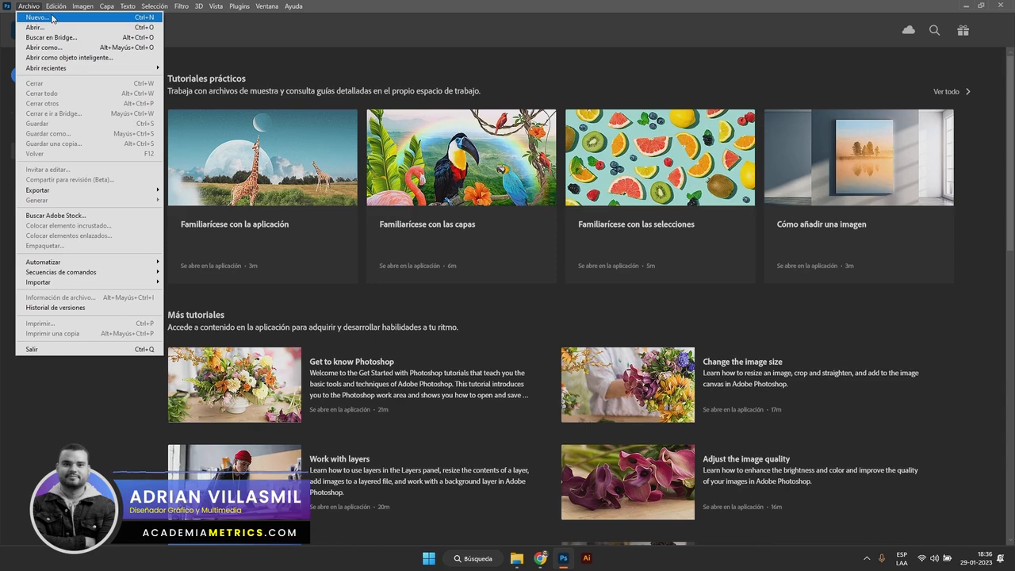
{"action": "left_click", "coordinate": [52, 18]}
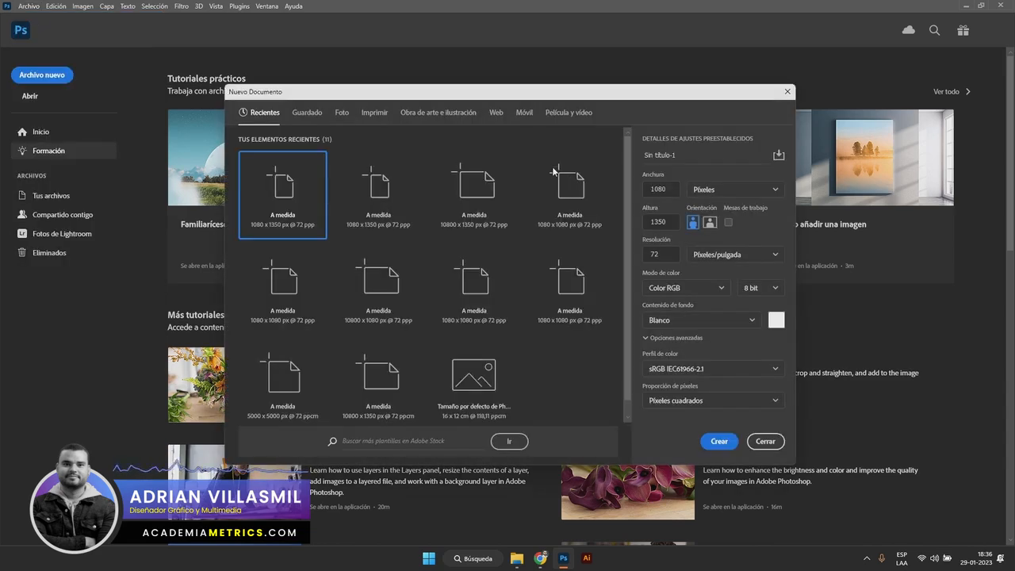
{"action": "double_click", "coordinate": [553, 170]}
{"action": "key", "text": "Caps_Lock"}
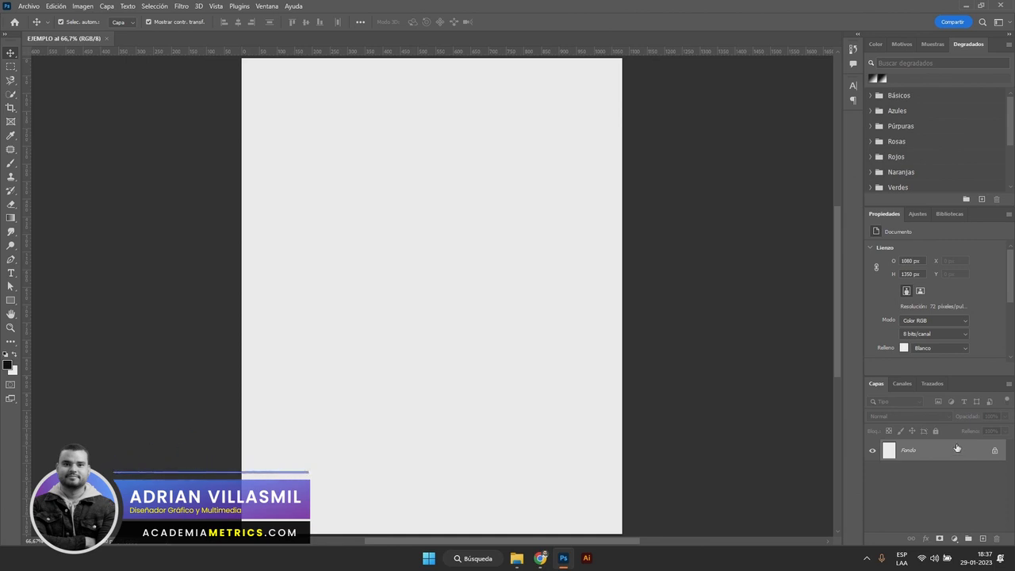
Convert the locked Fondo background into a regular layer named Capa 0
{"action": "double_click", "coordinate": [933, 451]}
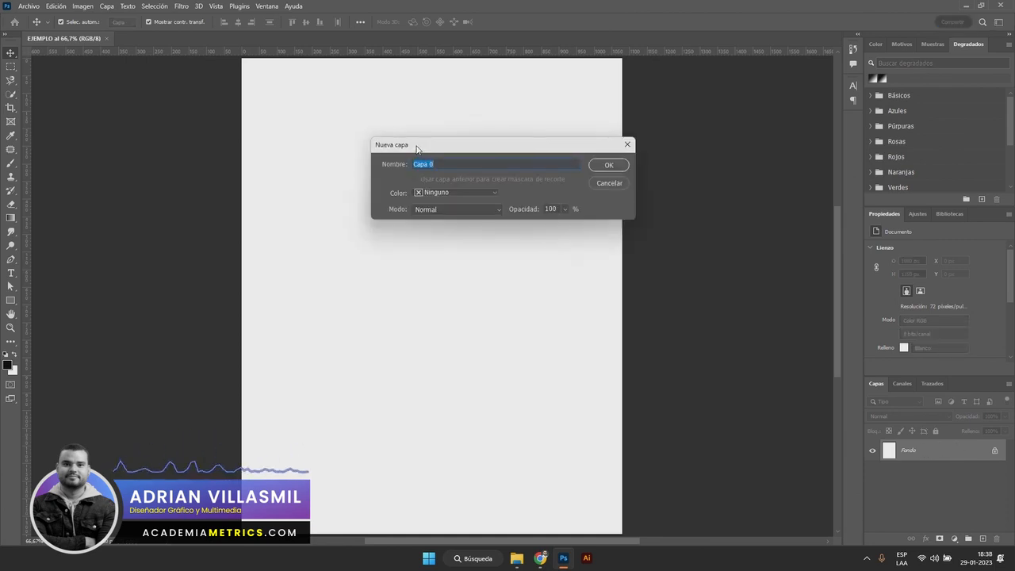
{"action": "left_click_drag", "start_coordinate": [416, 147], "coordinate": [389, 171]}
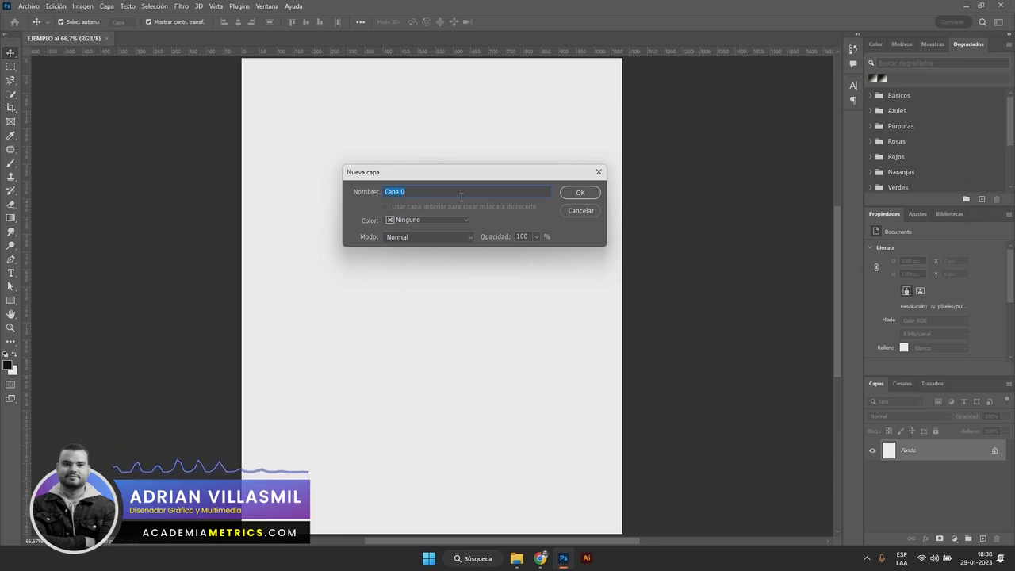
{"action": "left_click", "coordinate": [580, 193]}
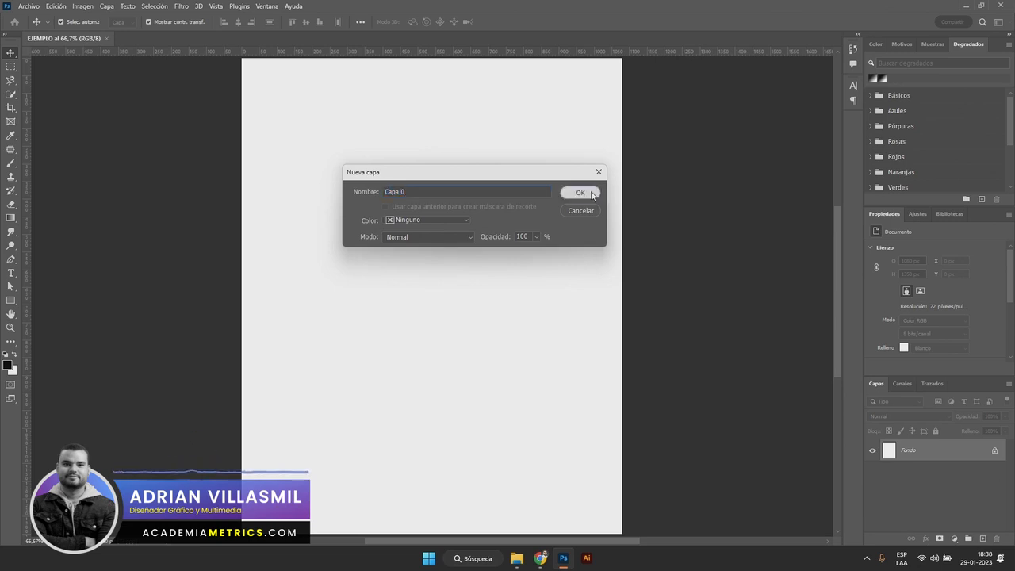
{"action": "left_click", "coordinate": [930, 449]}
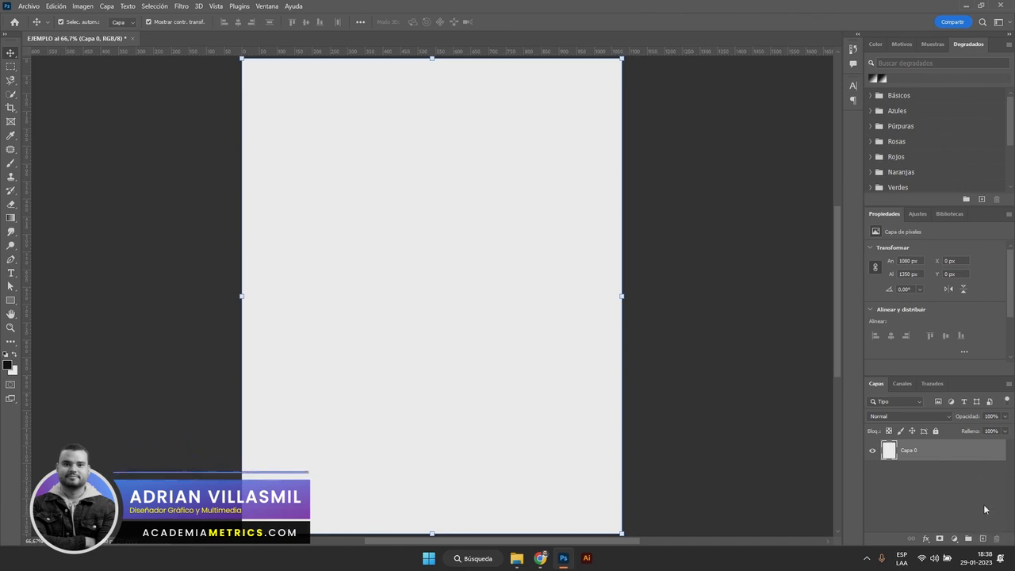
Add an empty layer above Capa 0 and a layer group named FONDO above it
{"action": "left_click", "coordinate": [983, 538]}
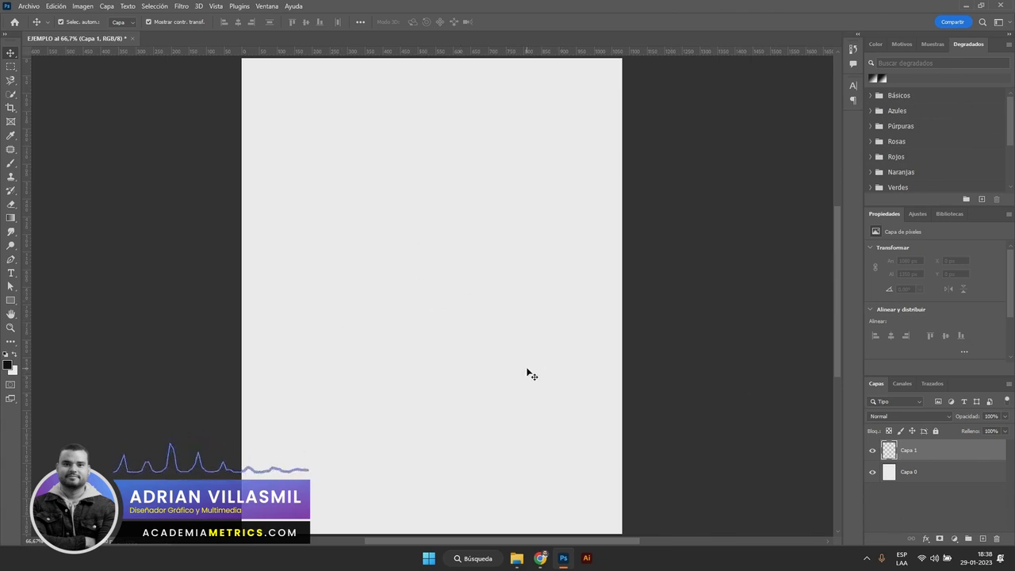
{"action": "left_click", "coordinate": [968, 538]}
{"action": "double_click", "coordinate": [913, 448]}
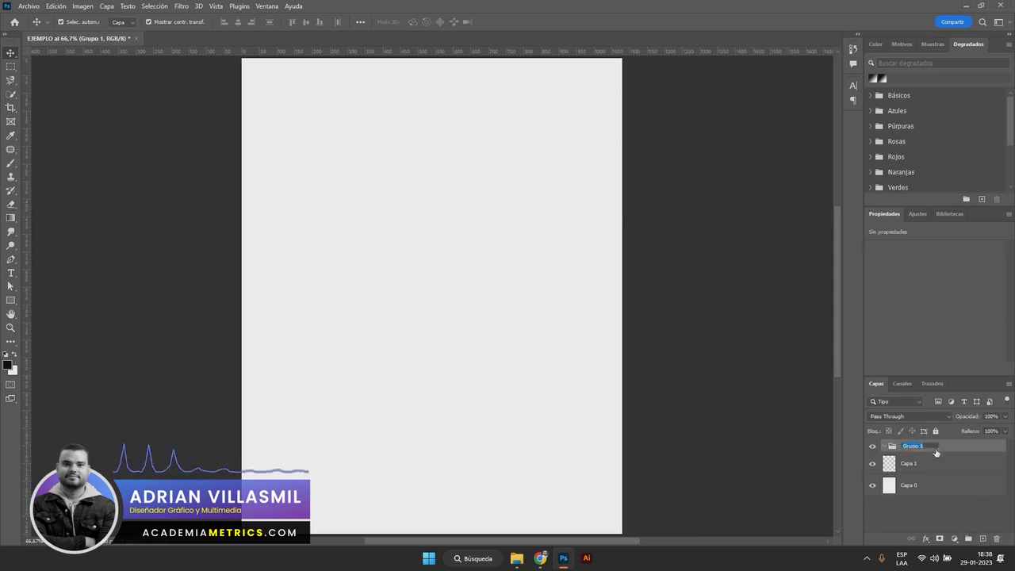
{"action": "type", "text": "FOTO"}
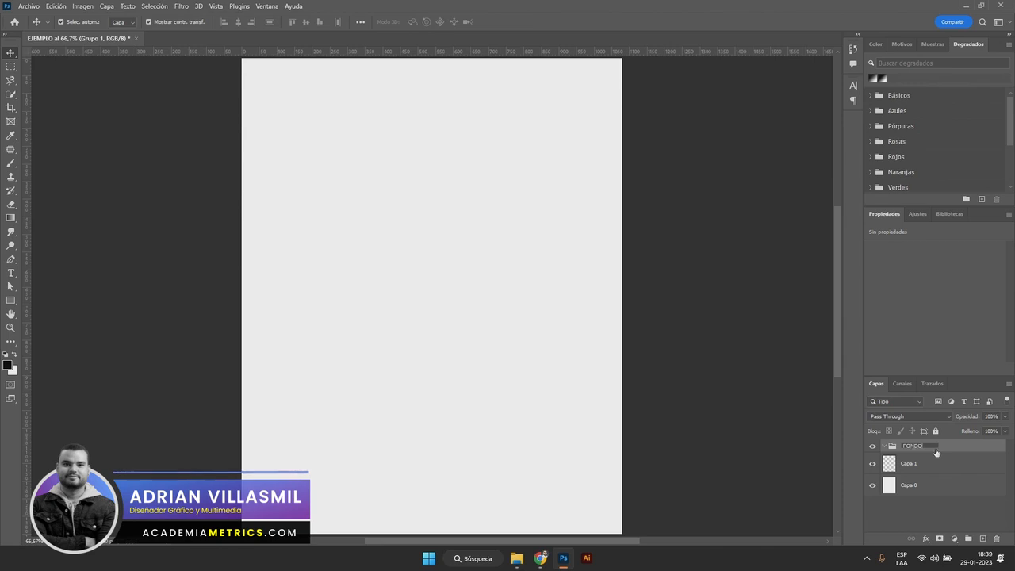
{"action": "key", "text": "BackSpace"}
{"action": "key", "text": "BackSpace"}
{"action": "type", "text": "NDO"}
{"action": "key", "text": "Caps_Lock"}
{"action": "key", "text": "Caps_Lock"}
{"action": "key", "text": "Caps_Lock"}
{"action": "left_click", "coordinate": [931, 500]}
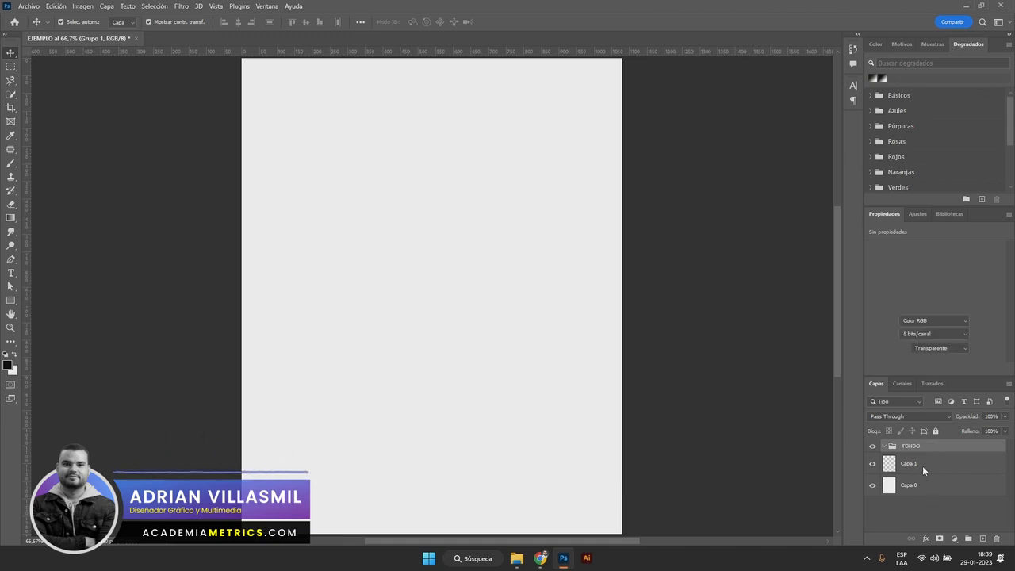
Create a second layer group named TEXTO above the FONDO group
{"action": "left_click", "coordinate": [914, 448]}
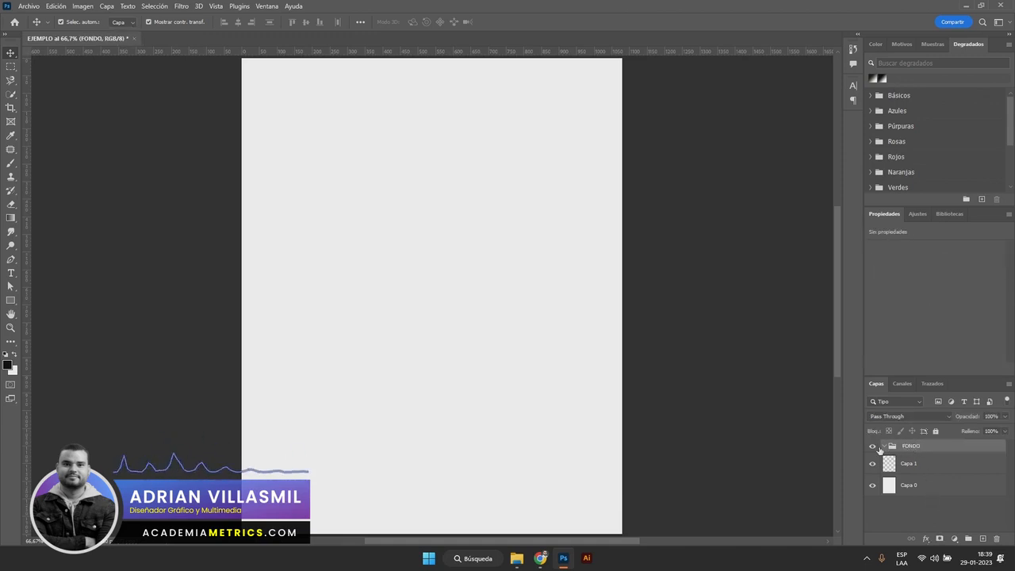
{"action": "left_click", "coordinate": [983, 539]}
{"action": "key", "text": "ctrl+z"}
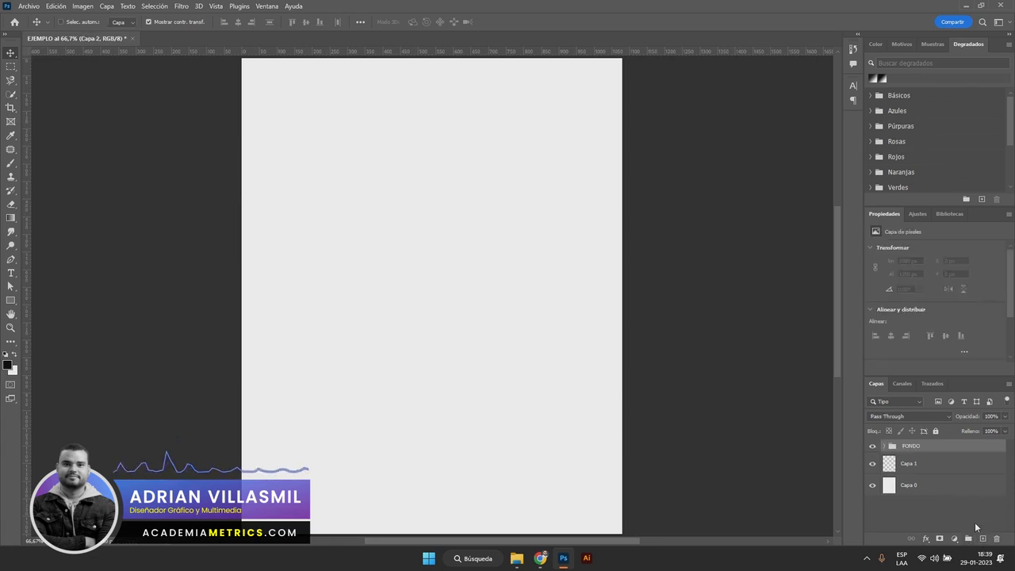
{"action": "left_click", "coordinate": [968, 538]}
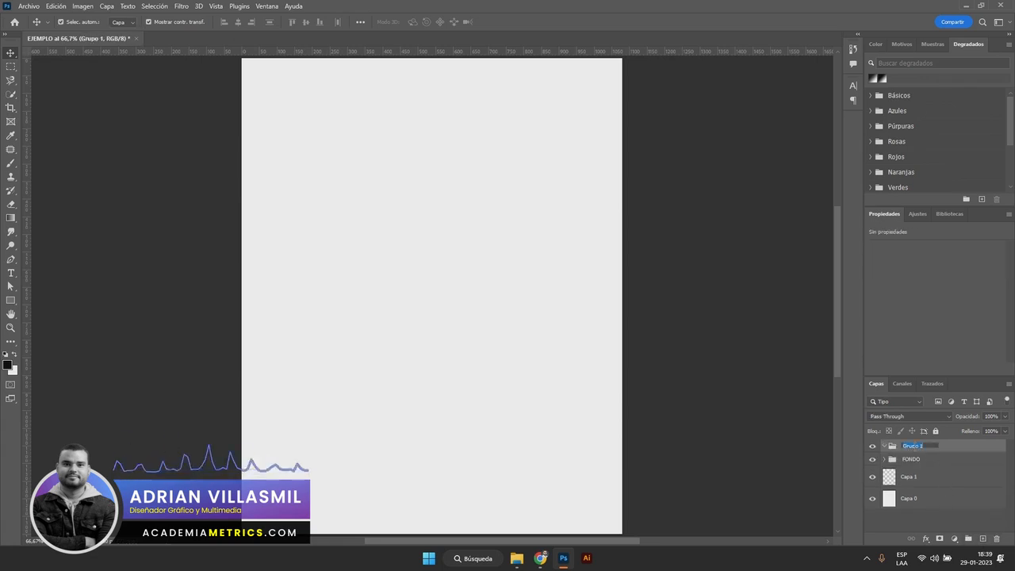
{"action": "type", "text": "TEXTO"}
{"action": "key", "text": "Caps_Lock"}
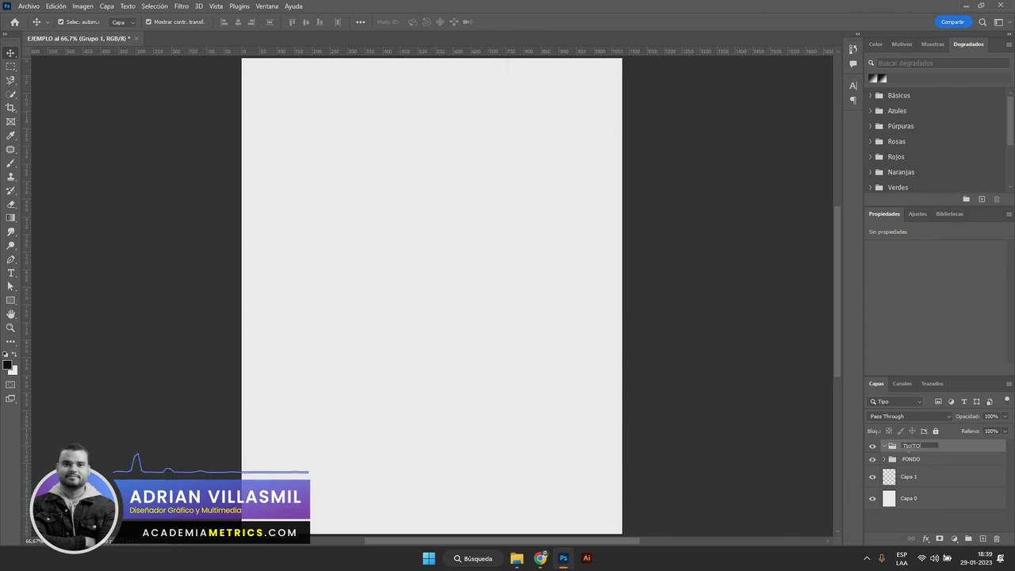
{"action": "key", "text": "Return"}
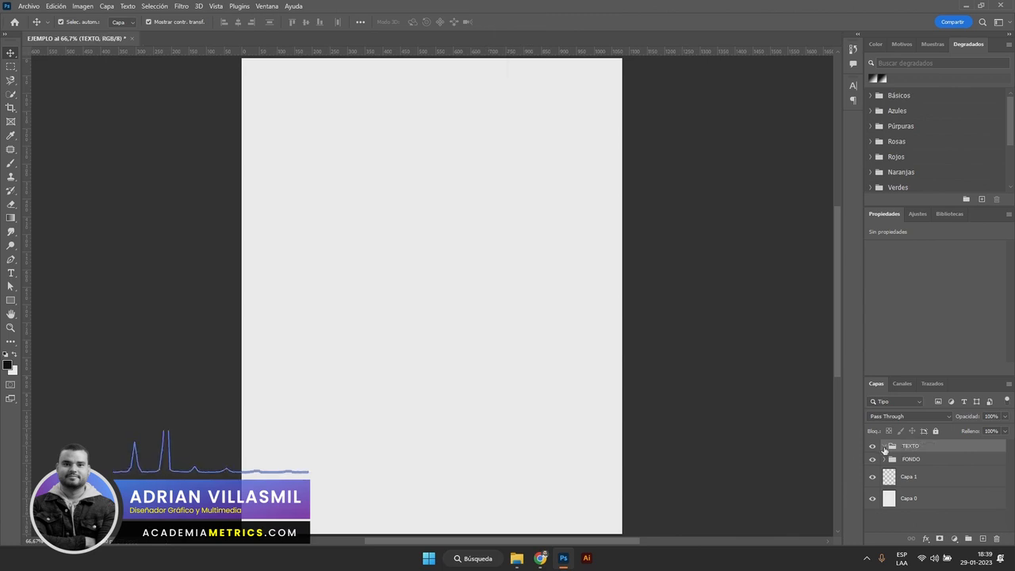
Create a third layer group named IMAGENES above the TEXTO group
{"action": "left_click", "coordinate": [983, 538]}
{"action": "double_click", "coordinate": [910, 450]}
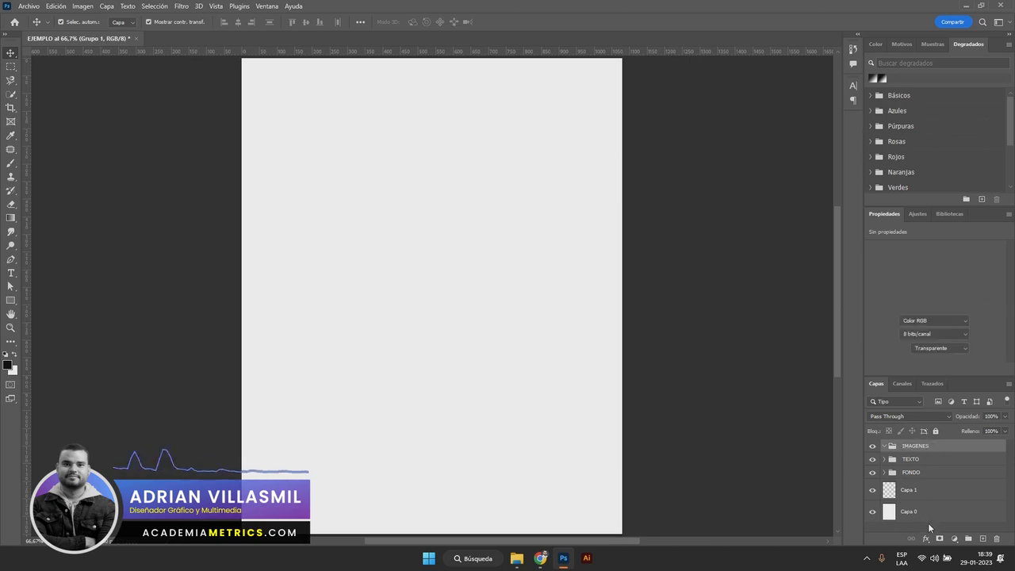
{"action": "left_click", "coordinate": [928, 523]}
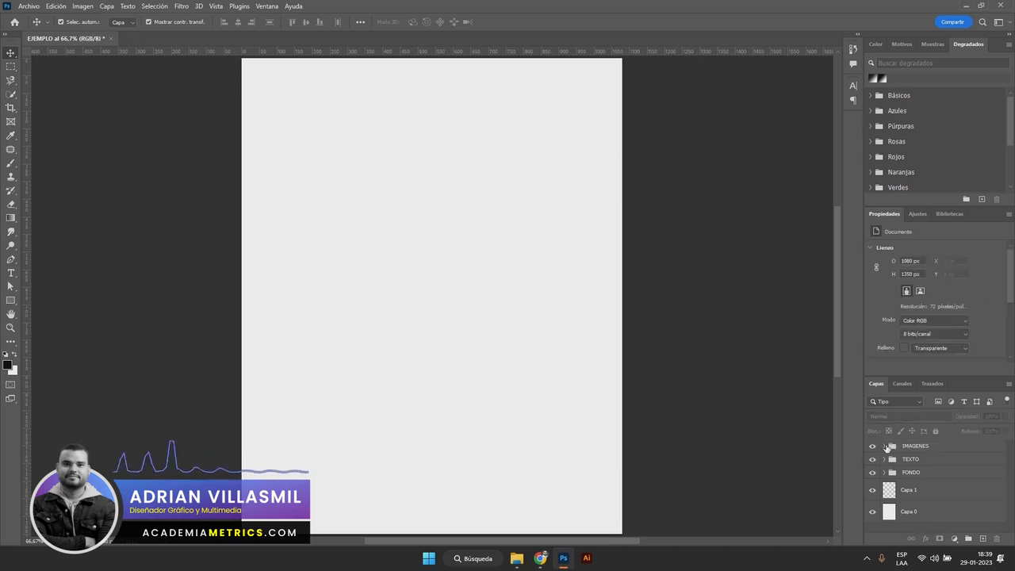
Turn the empty layer Capa 1 into a text layer reading "Hola" near the middle of the canvas
{"action": "left_click", "coordinate": [917, 493]}
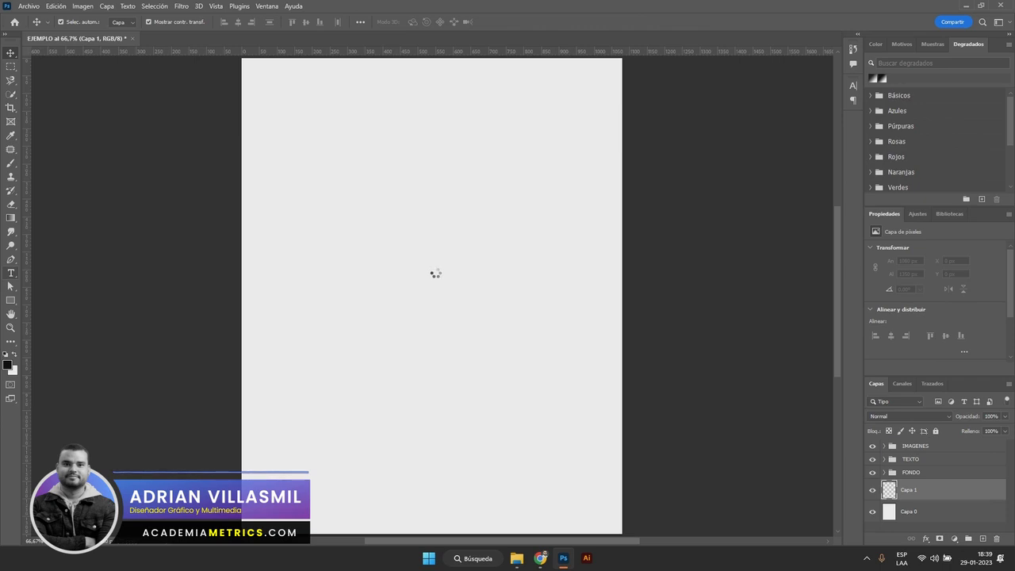
{"action": "left_click", "coordinate": [435, 272]}
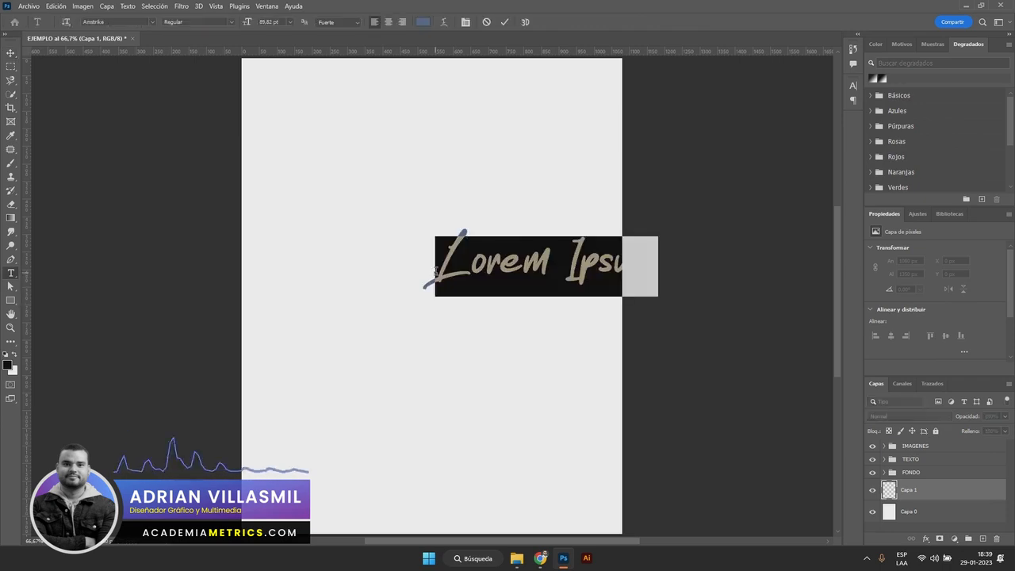
{"action": "key", "text": "Caps_Lock"}
{"action": "key", "text": "Caps_Lock"}
{"action": "type", "text": "Hola"}
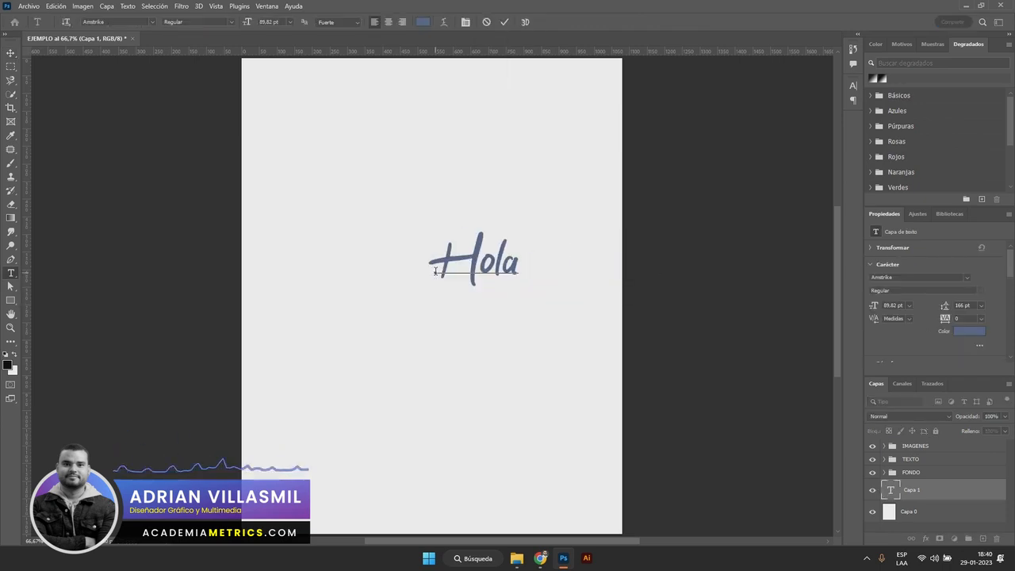
{"action": "left_click", "coordinate": [936, 495]}
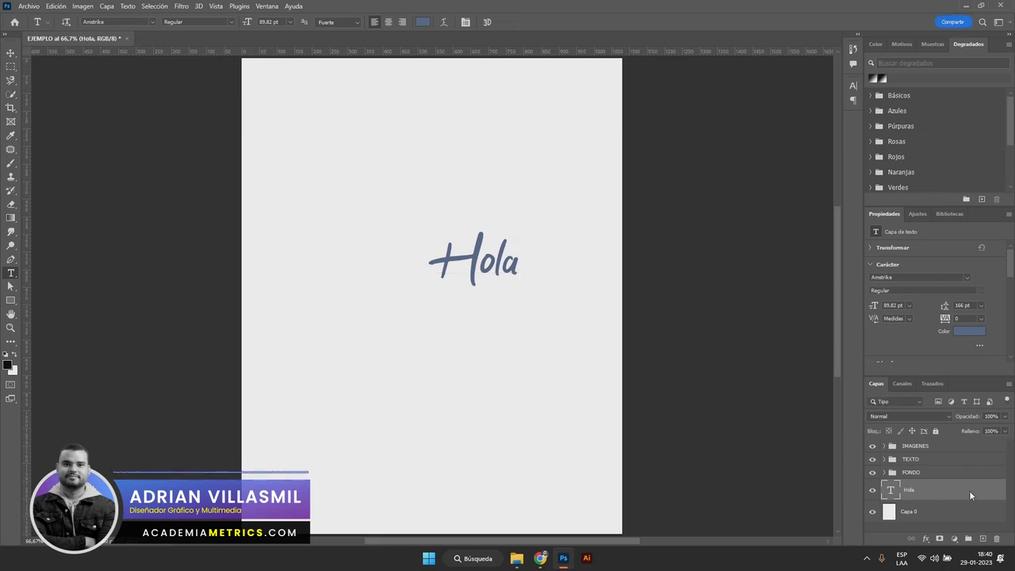
Place the AV 3 image from the Recursos para el modulo folder directly above Capa 0
{"action": "left_click", "coordinate": [890, 513]}
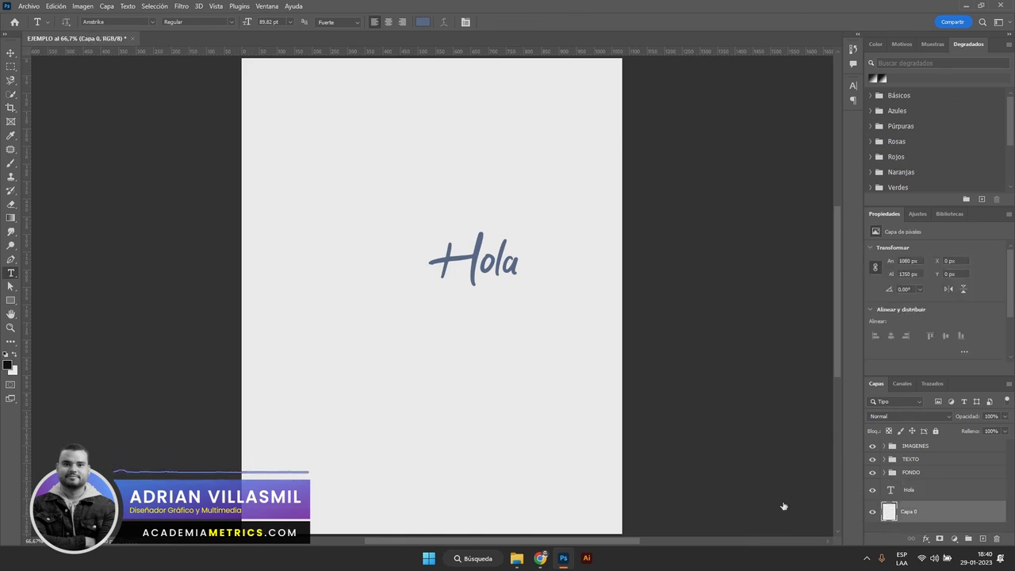
{"action": "left_click", "coordinate": [516, 558]}
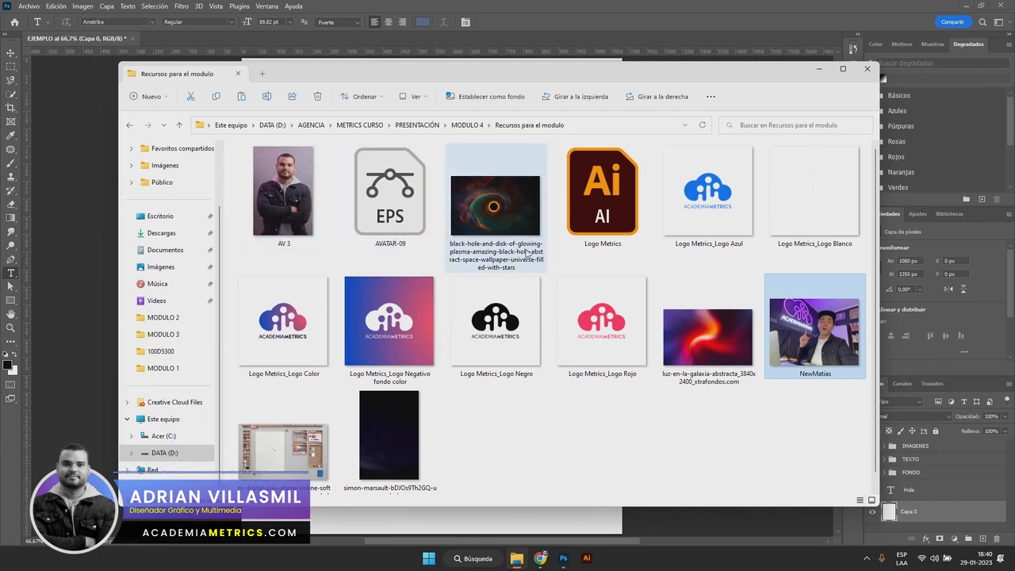
{"action": "left_click_drag", "start_coordinate": [305, 198], "coordinate": [83, 215]}
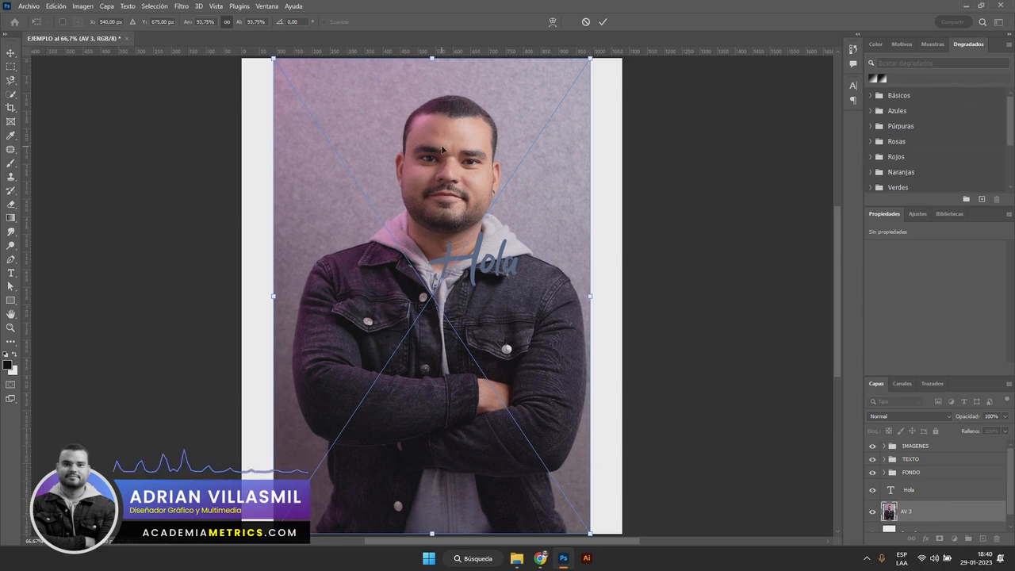
{"action": "key", "text": "Return"}
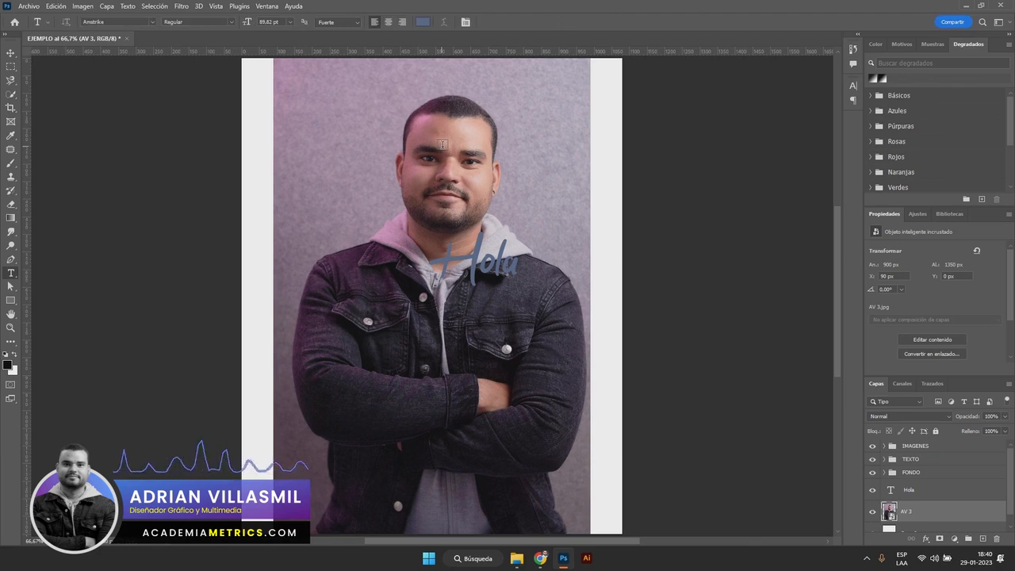
Switch to the Move tool and select the Hola text layer
{"action": "left_click", "coordinate": [11, 54]}
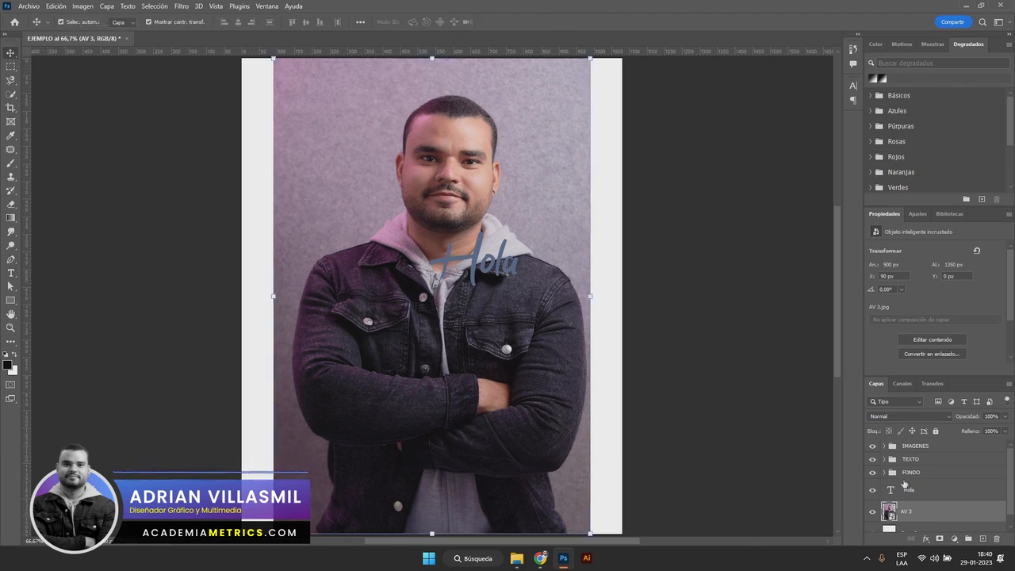
{"action": "scroll", "coordinate": [906, 484], "scroll_direction": "down", "scroll_amount": 1}
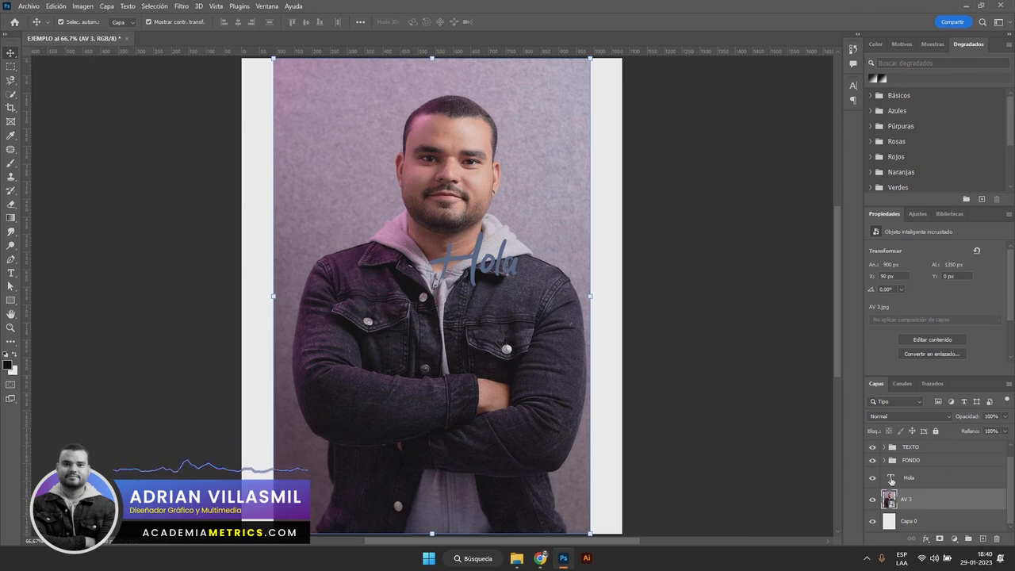
{"action": "left_click", "coordinate": [895, 480]}
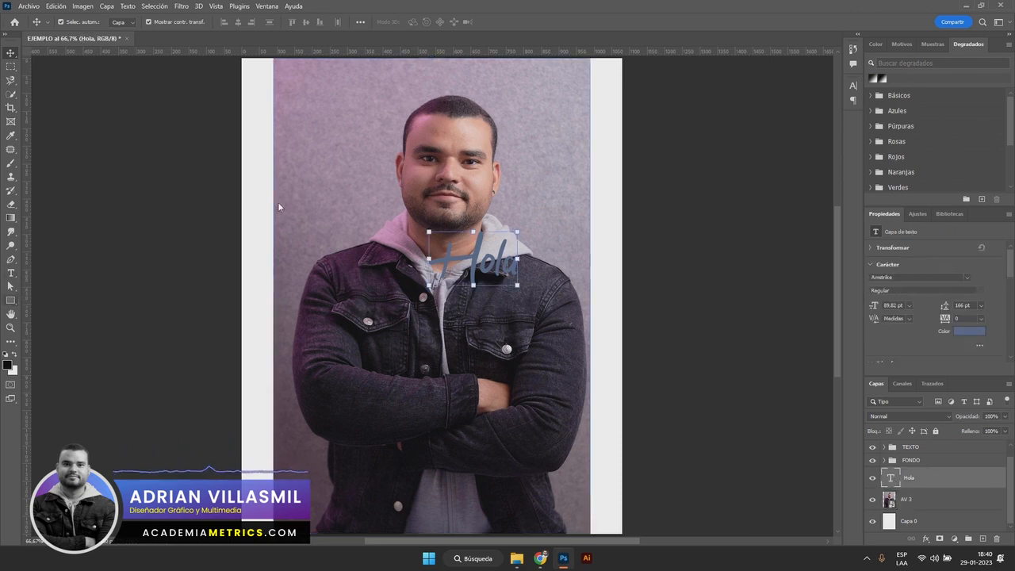
Draw a black square about 158 × 158 px with the Rectangle tool, to the left of the man's head
{"action": "key", "text": "u"}
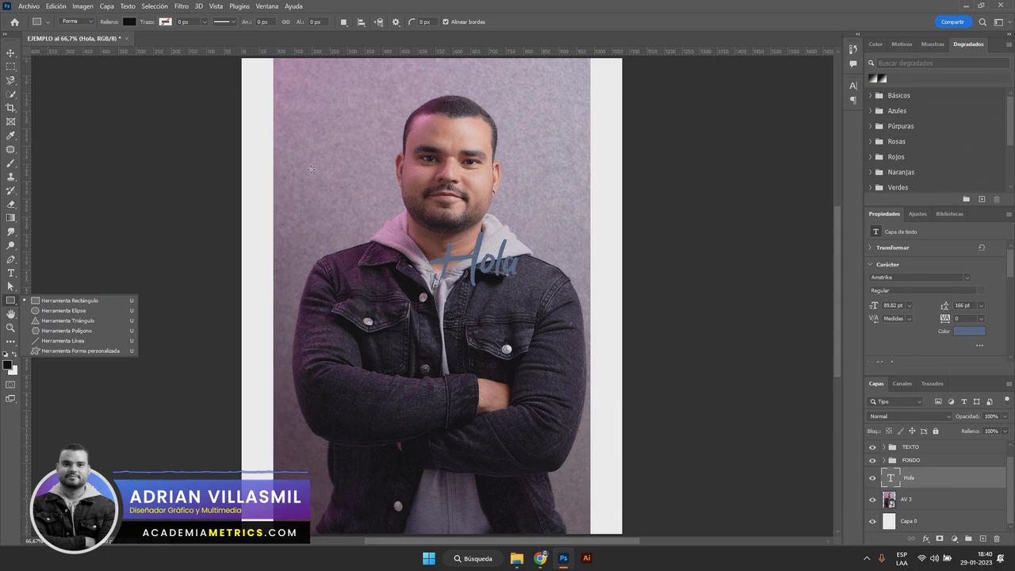
{"action": "left_click", "coordinate": [659, 233]}
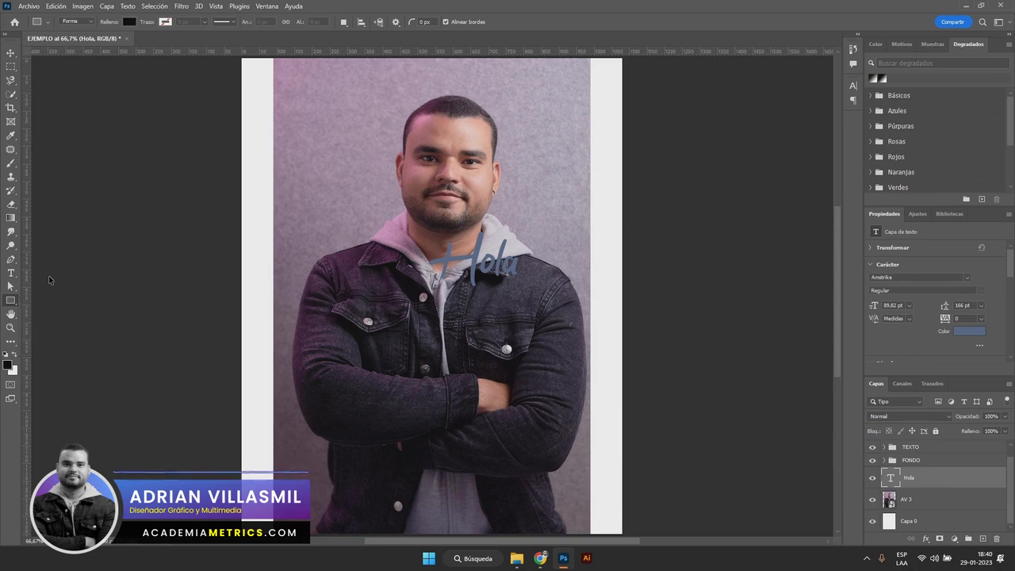
{"action": "right_click", "coordinate": [12, 302]}
{"action": "left_click", "coordinate": [25, 300]}
{"action": "left_click_drag", "start_coordinate": [312, 113], "coordinate": [376, 168]}
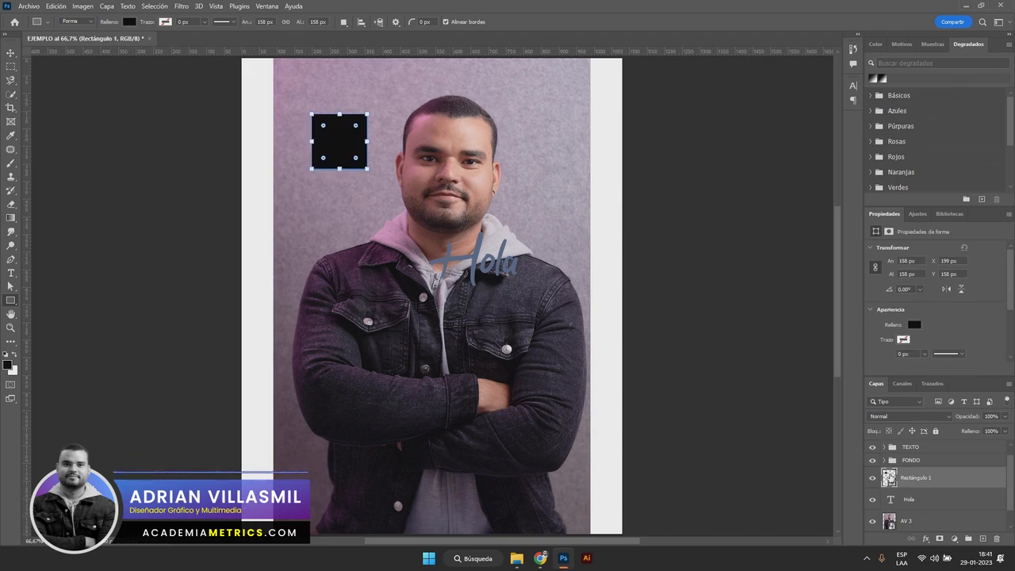
Add a new empty pixel layer directly above Capa 0
{"action": "scroll", "coordinate": [889, 478], "scroll_direction": "down", "scroll_amount": 1}
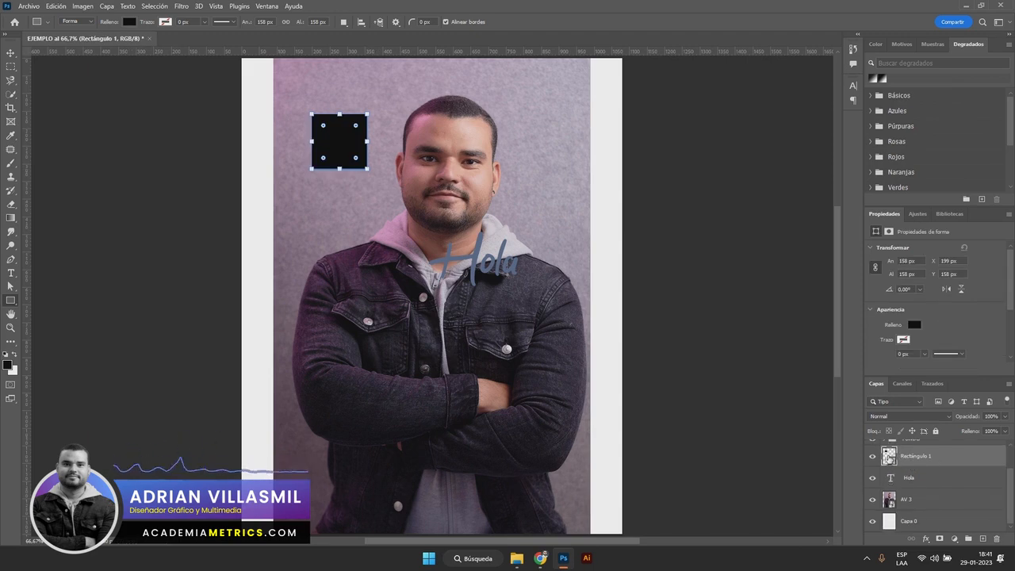
{"action": "left_click", "coordinate": [894, 504]}
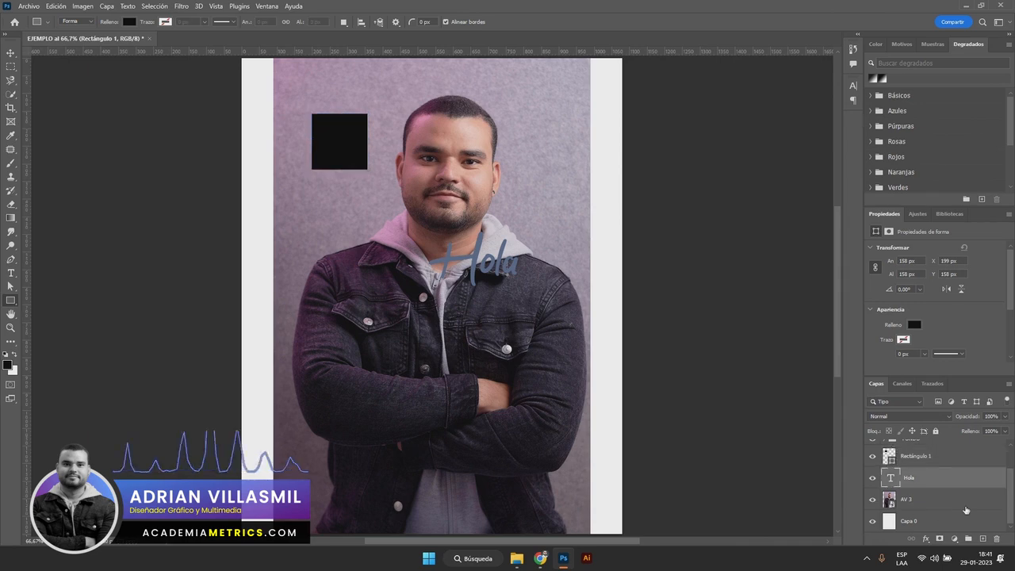
{"action": "left_click", "coordinate": [919, 526]}
{"action": "left_click", "coordinate": [983, 539]}
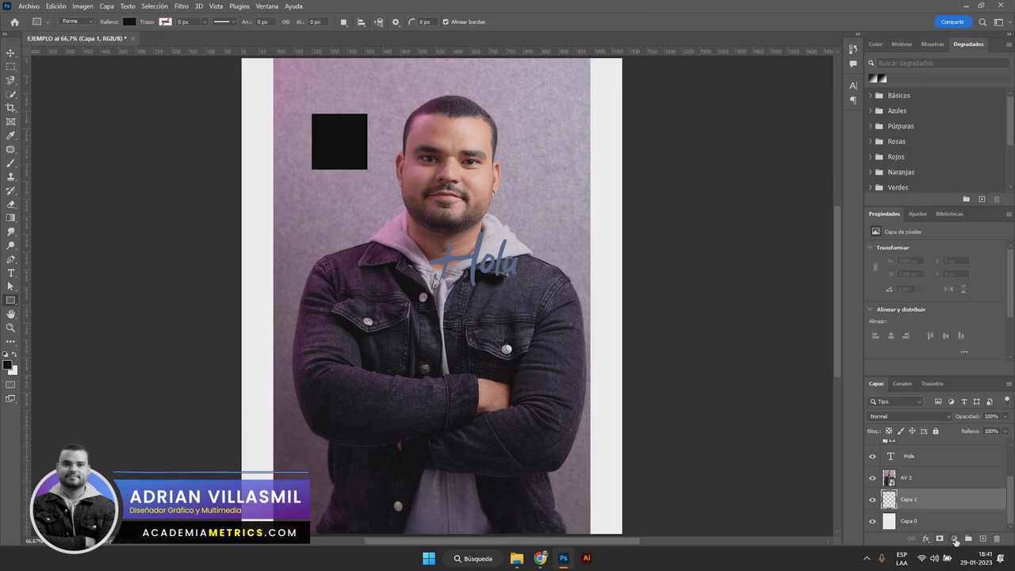
Add a Brillo/contraste adjustment layer above the empty Capa 1 layer
{"action": "left_click", "coordinate": [956, 539]}
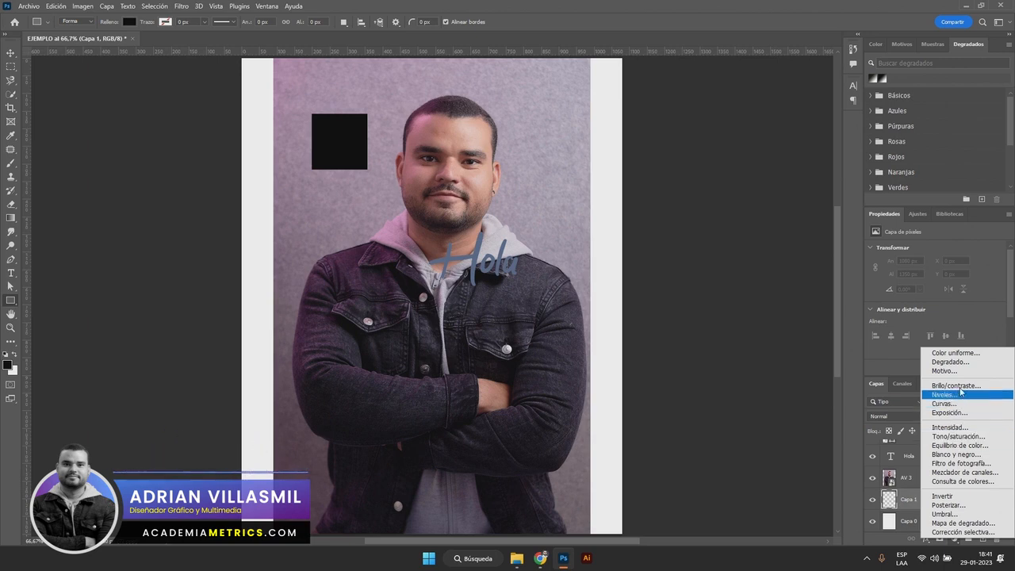
{"action": "key", "text": "Escape"}
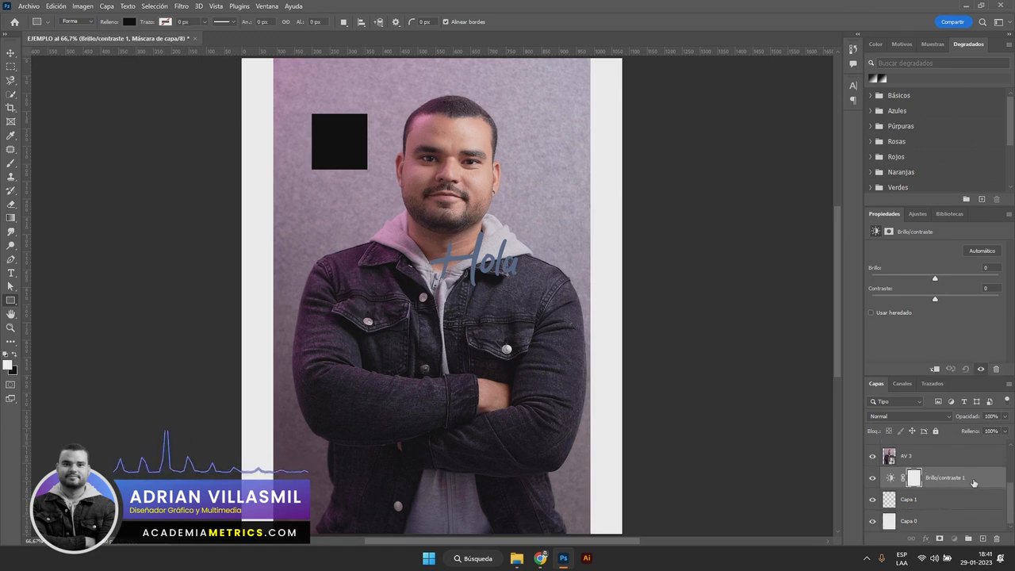
{"action": "left_click", "coordinate": [974, 483]}
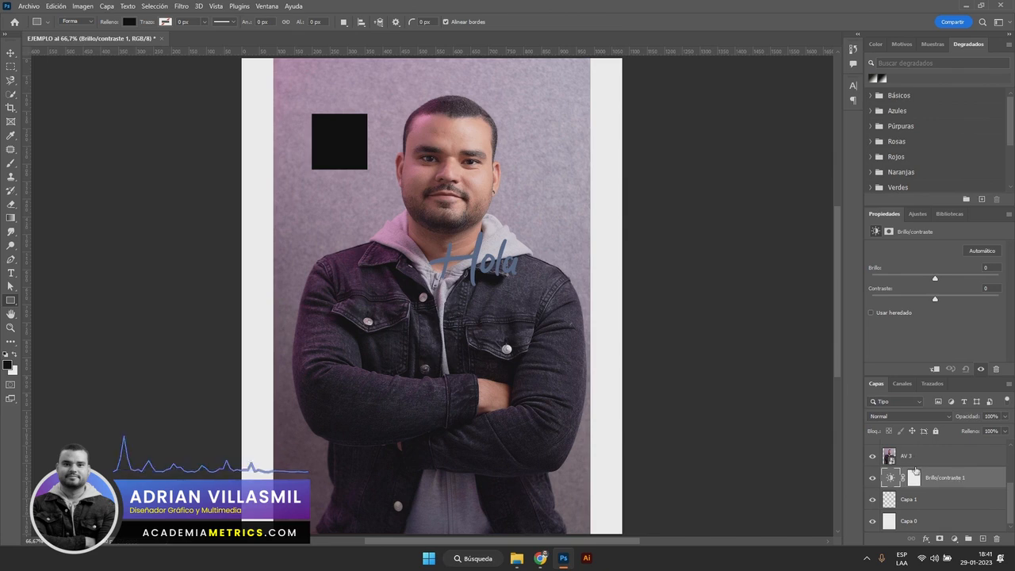
Move the Brillo/contraste adjustment layer directly above the AV 3 image layer
{"action": "left_click_drag", "start_coordinate": [923, 476], "coordinate": [927, 451]}
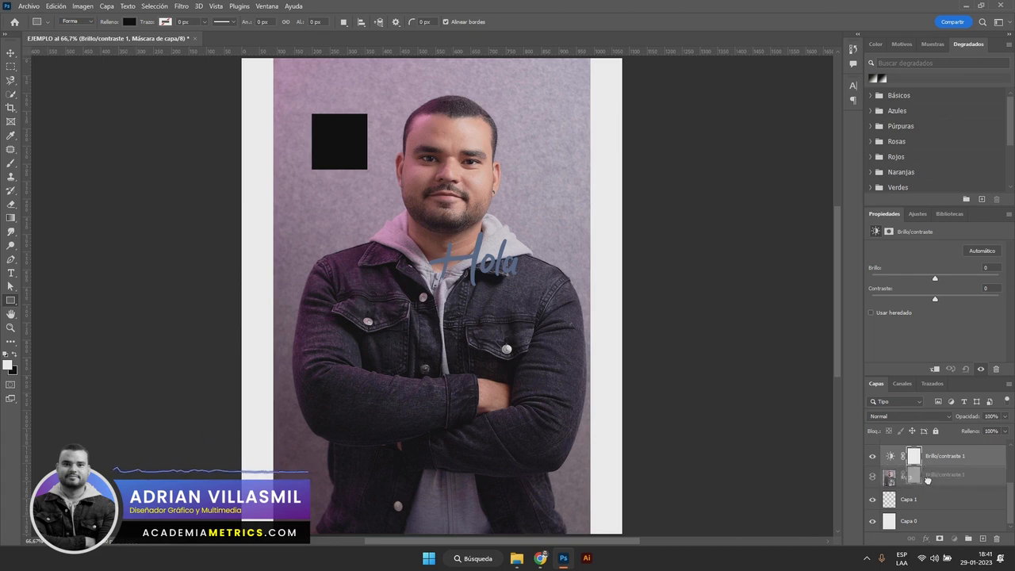
{"action": "scroll", "coordinate": [929, 501], "scroll_direction": "up", "scroll_amount": 3}
{"action": "mouse_move", "coordinate": [928, 486]}
{"action": "left_mouse_down"}
{"action": "mouse_move", "coordinate": [928, 456]}
{"action": "mouse_move", "coordinate": [930, 474]}
{"action": "left_mouse_up"}
{"action": "scroll", "coordinate": [929, 502], "scroll_direction": "down", "scroll_amount": 1}
{"action": "scroll", "coordinate": [933, 463], "scroll_direction": "up", "scroll_amount": 2}
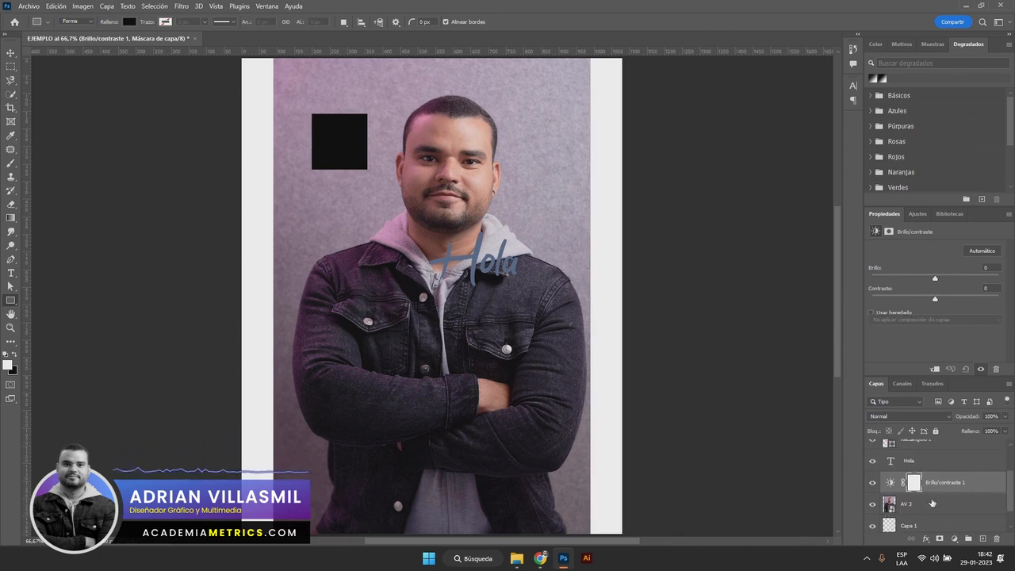
Set the adjustment layer's brightness to -69 and its contrast to 52
{"action": "left_click", "coordinate": [922, 506]}
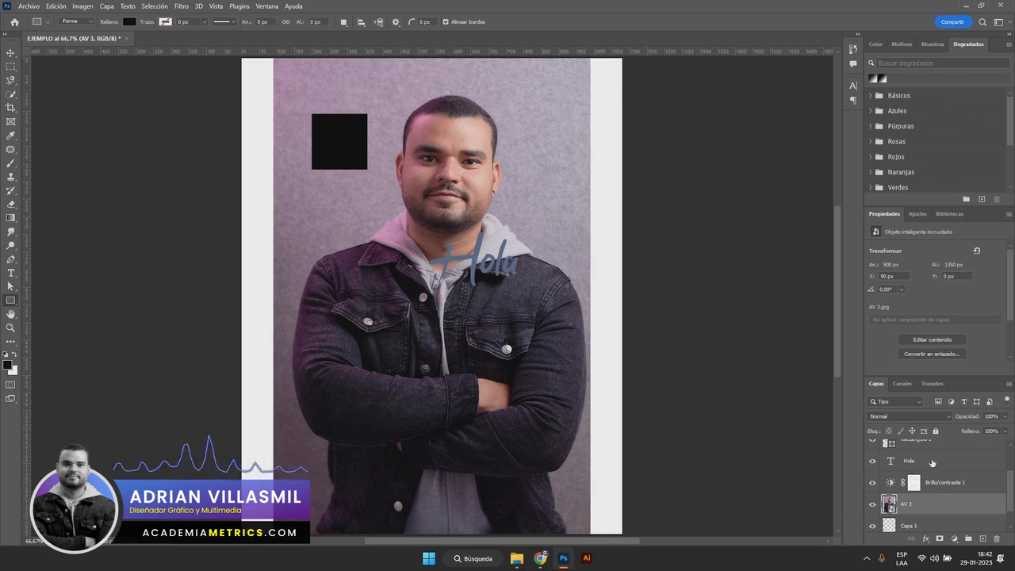
{"action": "left_click", "coordinate": [933, 463]}
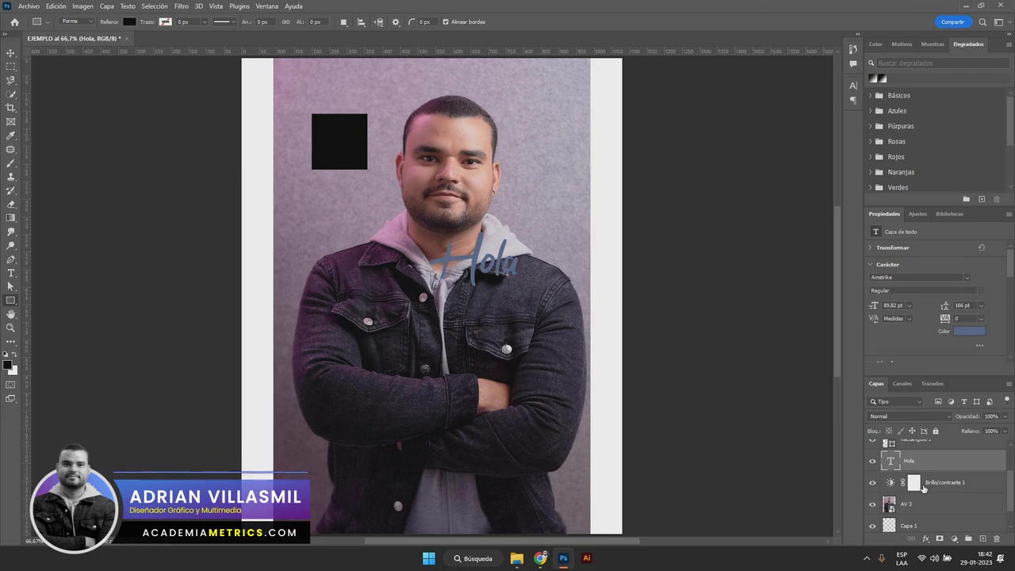
{"action": "left_click", "coordinate": [909, 488]}
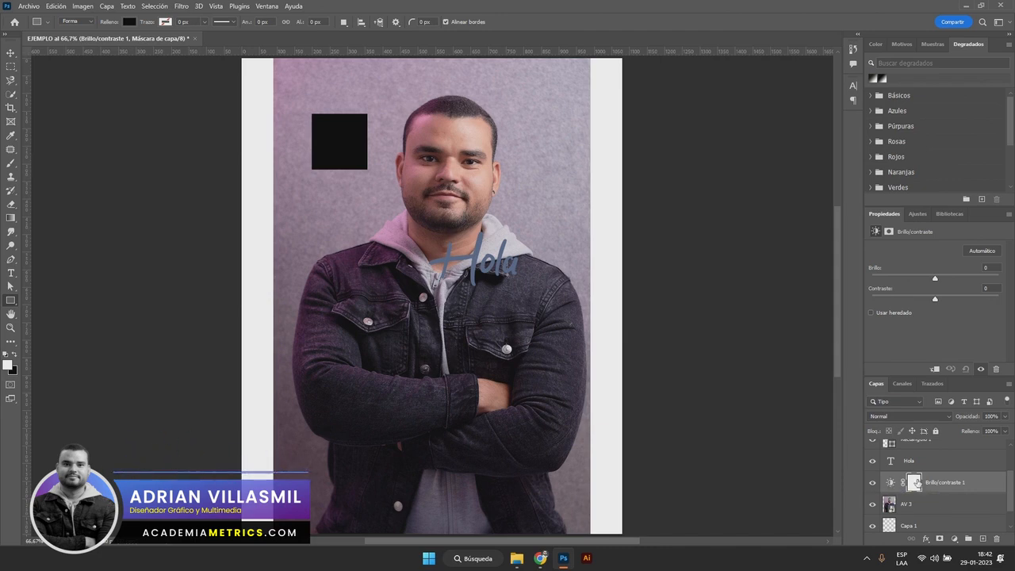
{"action": "left_click", "coordinate": [913, 482]}
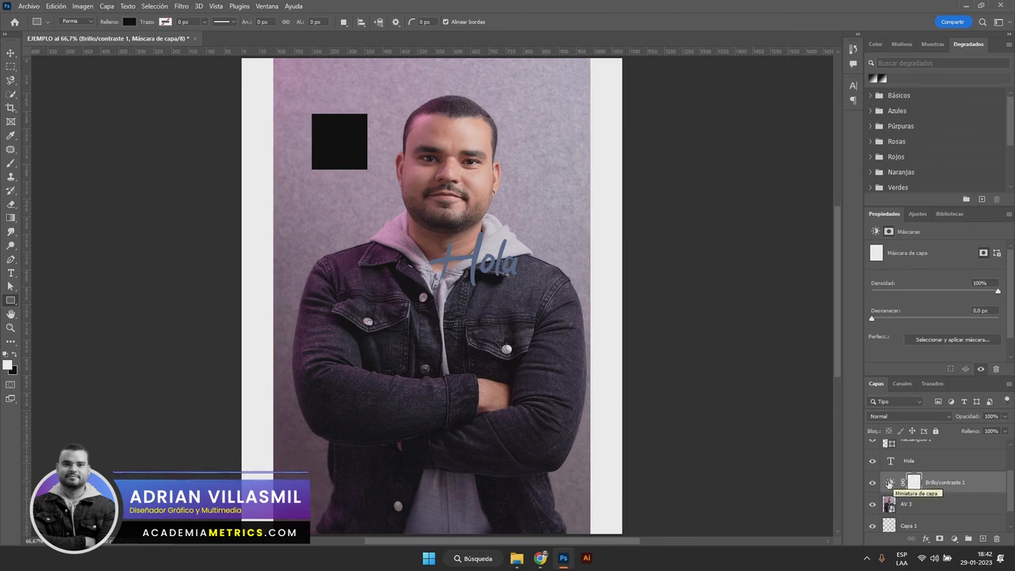
{"action": "left_click", "coordinate": [890, 484]}
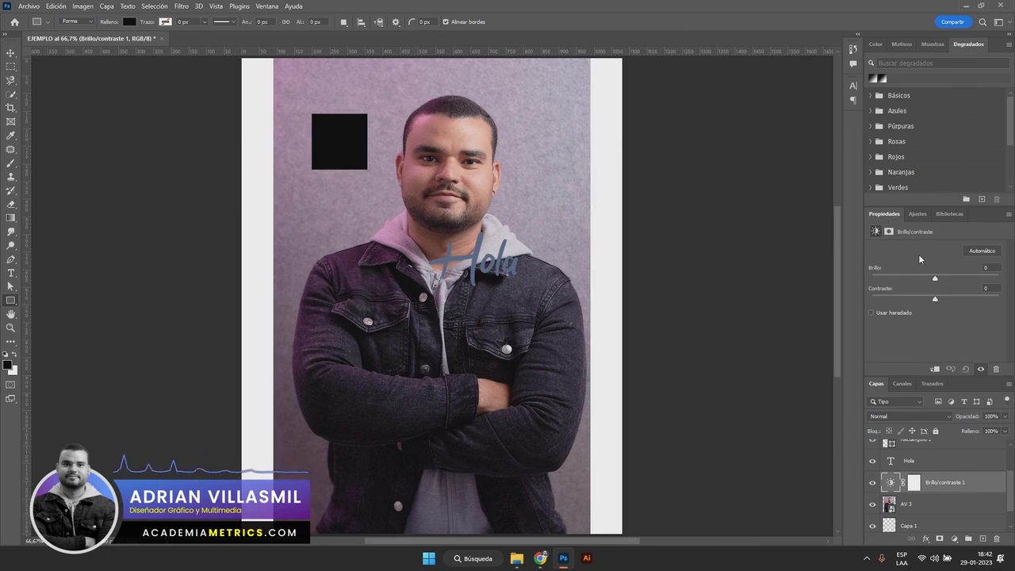
{"action": "left_click_drag", "start_coordinate": [937, 281], "coordinate": [960, 304]}
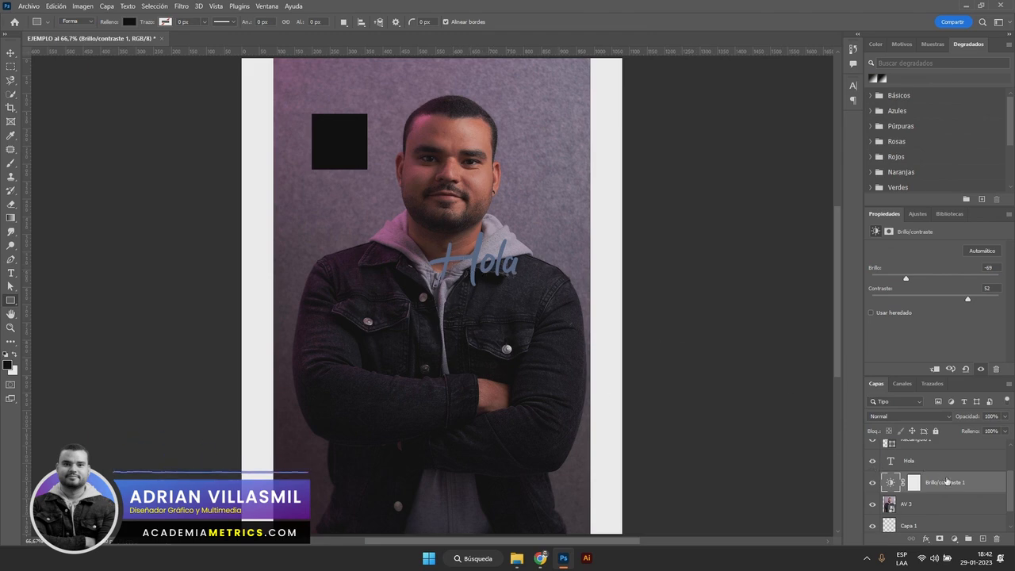
Move the Brillo/contraste adjustment layer above the Hola text layer, keeping its mask selected
{"action": "left_click_drag", "start_coordinate": [934, 484], "coordinate": [929, 456]}
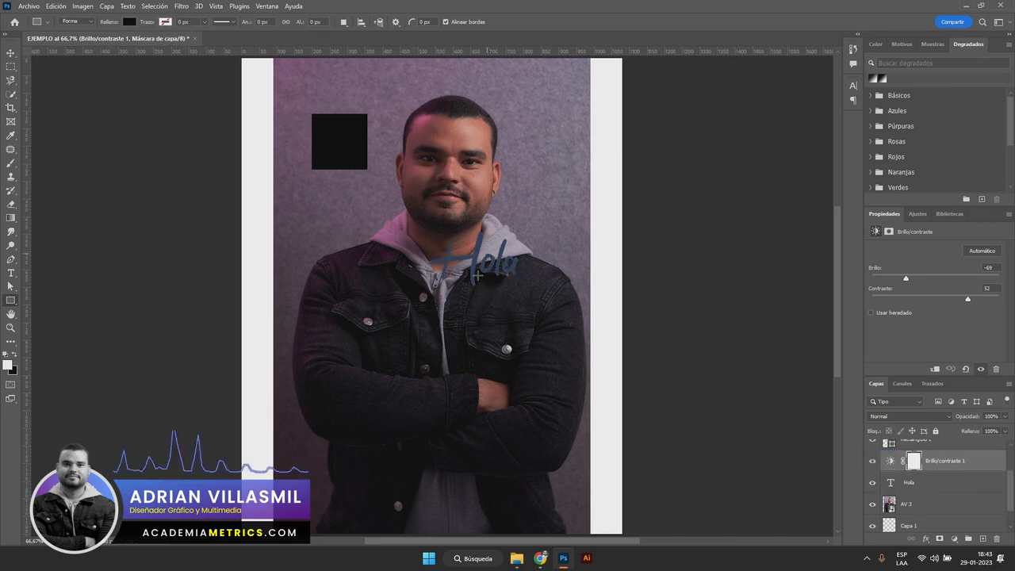
{"action": "mouse_move", "coordinate": [935, 464]}
{"action": "left_mouse_down"}
{"action": "mouse_move", "coordinate": [935, 491]}
{"action": "mouse_move", "coordinate": [934, 465]}
{"action": "left_mouse_up"}
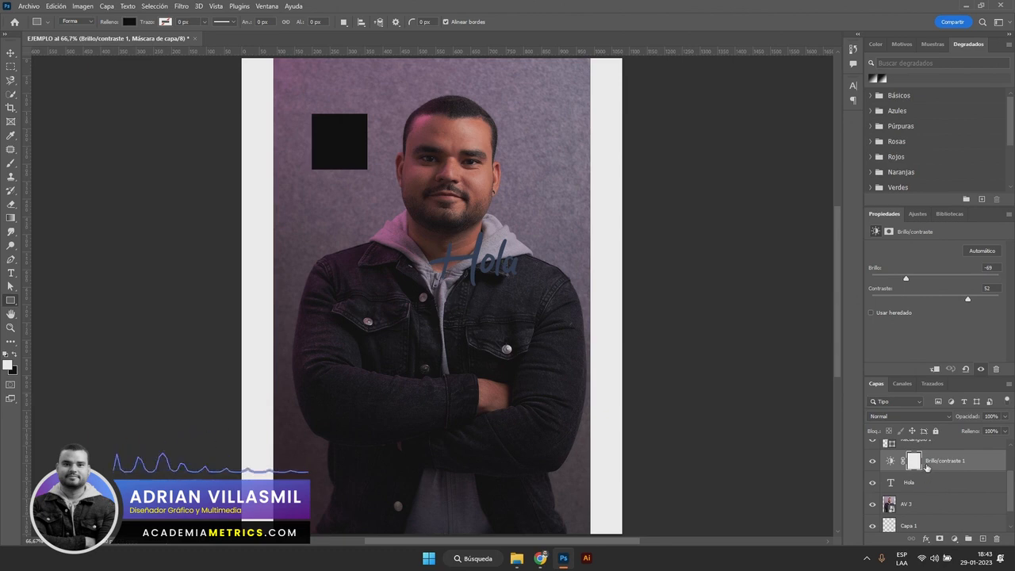
{"action": "left_click", "coordinate": [949, 482]}
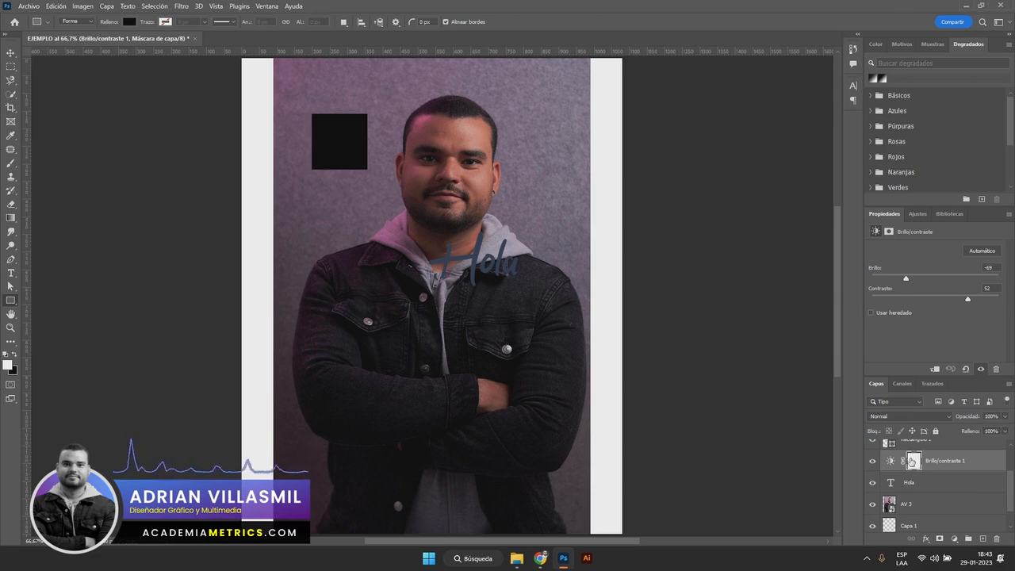
{"action": "left_click", "coordinate": [914, 462]}
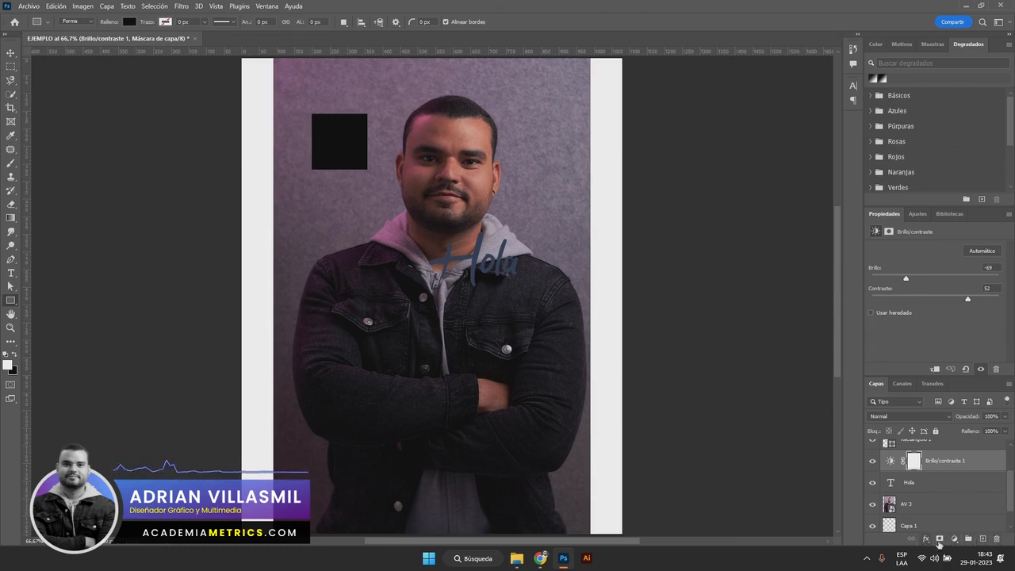
Add a layer mask to the AV 3 image layer and make the mask active for editing
{"action": "left_click", "coordinate": [908, 506]}
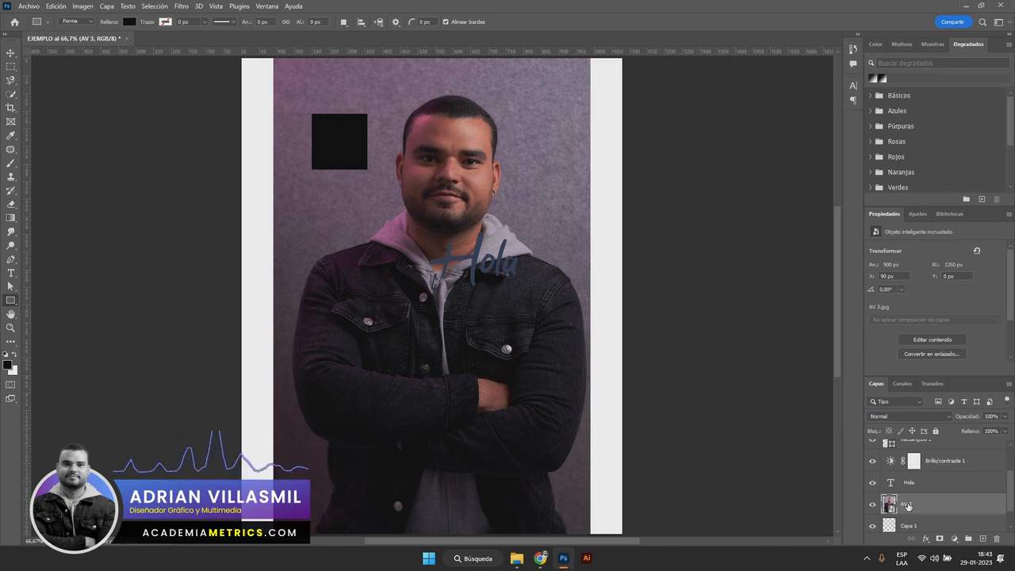
{"action": "left_click", "coordinate": [941, 539]}
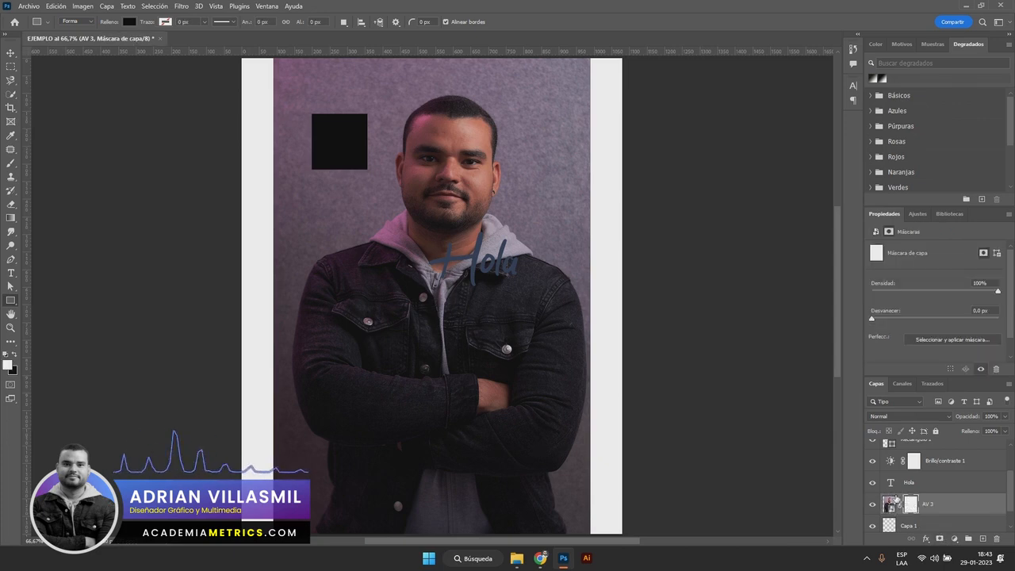
{"action": "left_click", "coordinate": [939, 507]}
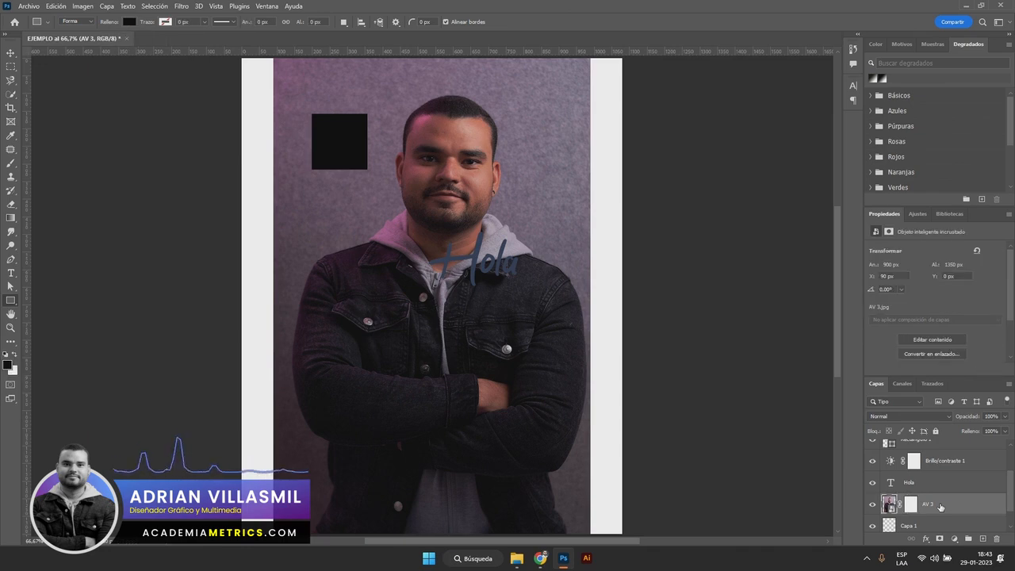
{"action": "left_click", "coordinate": [912, 505]}
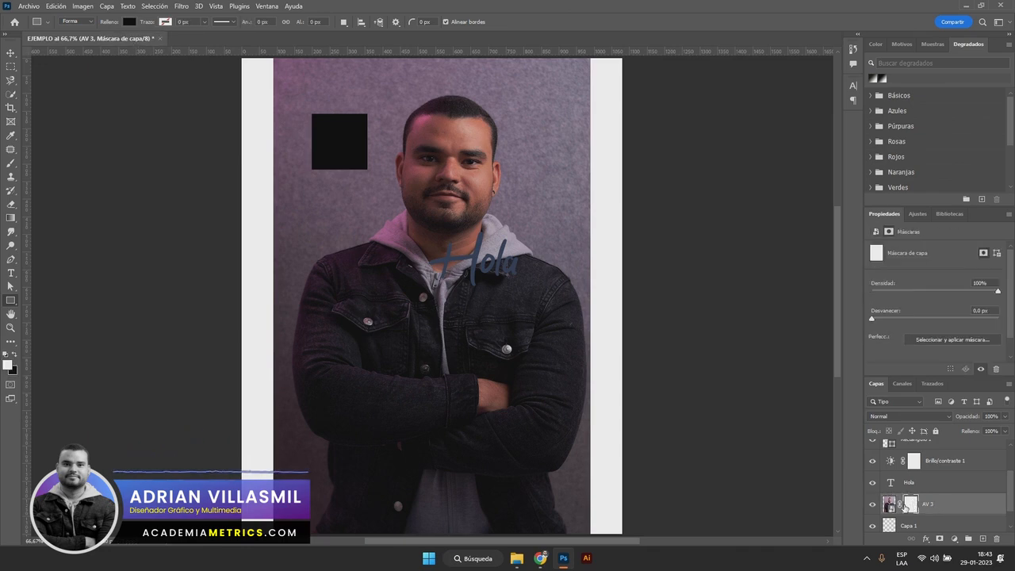
{"action": "left_click", "coordinate": [890, 504]}
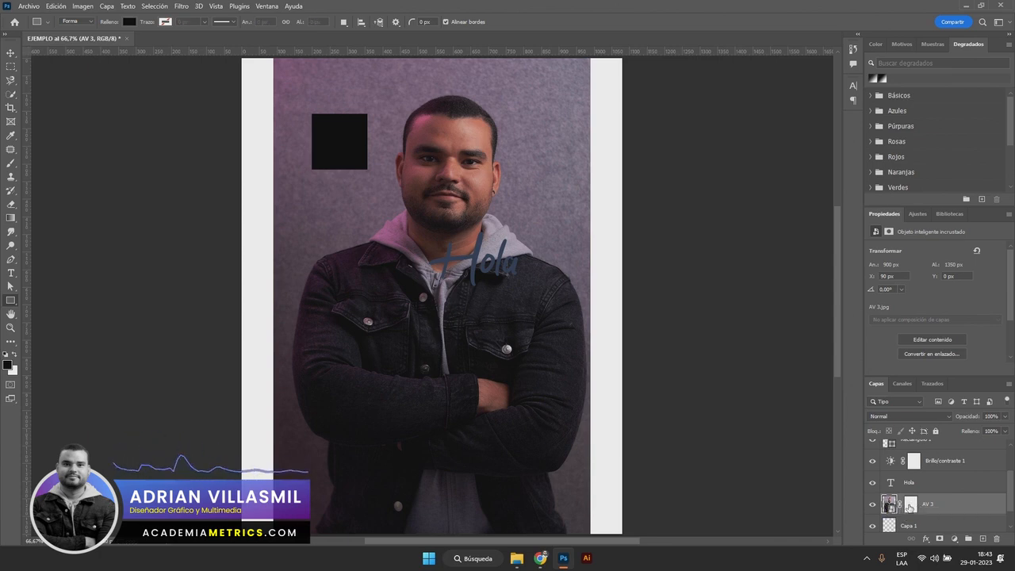
{"action": "left_click", "coordinate": [911, 505]}
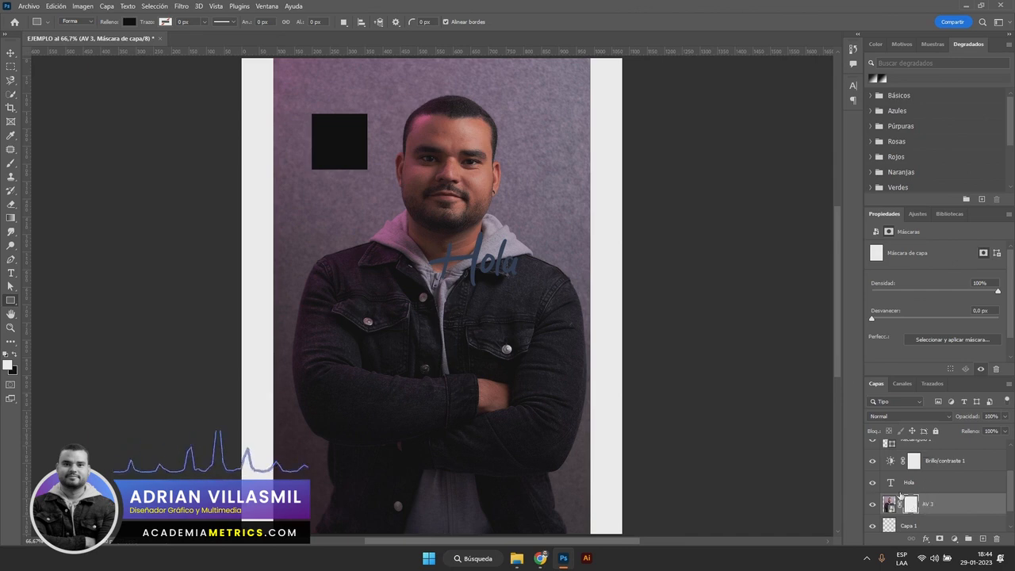
{"action": "left_click", "coordinate": [890, 505]}
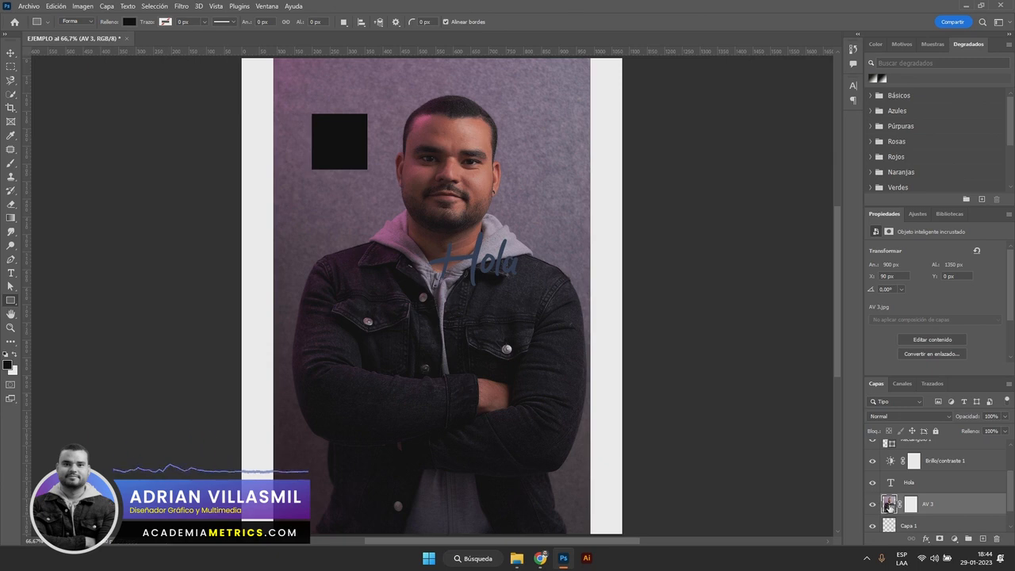
{"action": "left_click", "coordinate": [910, 504]}
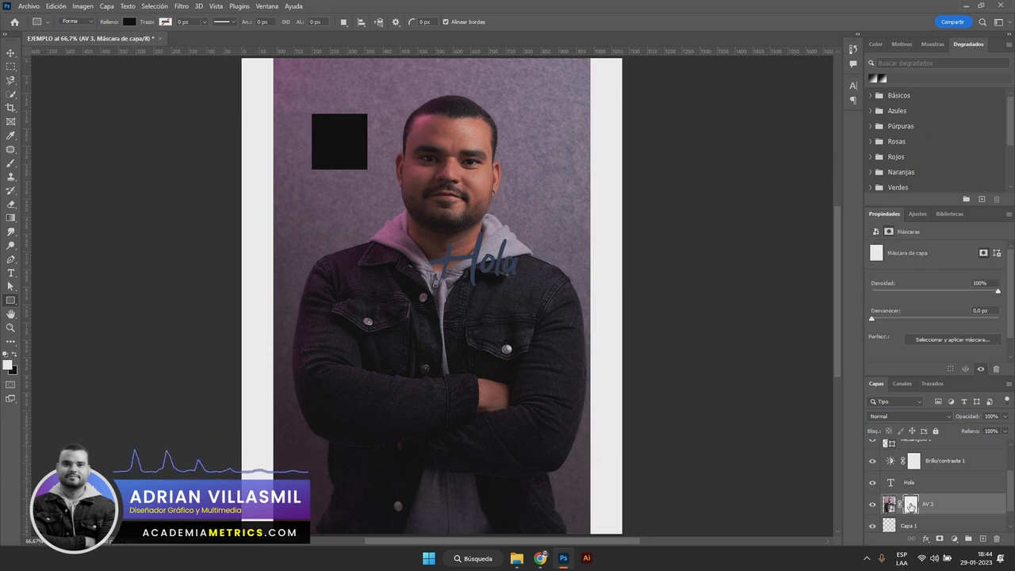
Try hiding the lower part of the AV 3 photo by painting black on its mask with a soft 726 px brush
{"action": "left_click", "coordinate": [9, 163]}
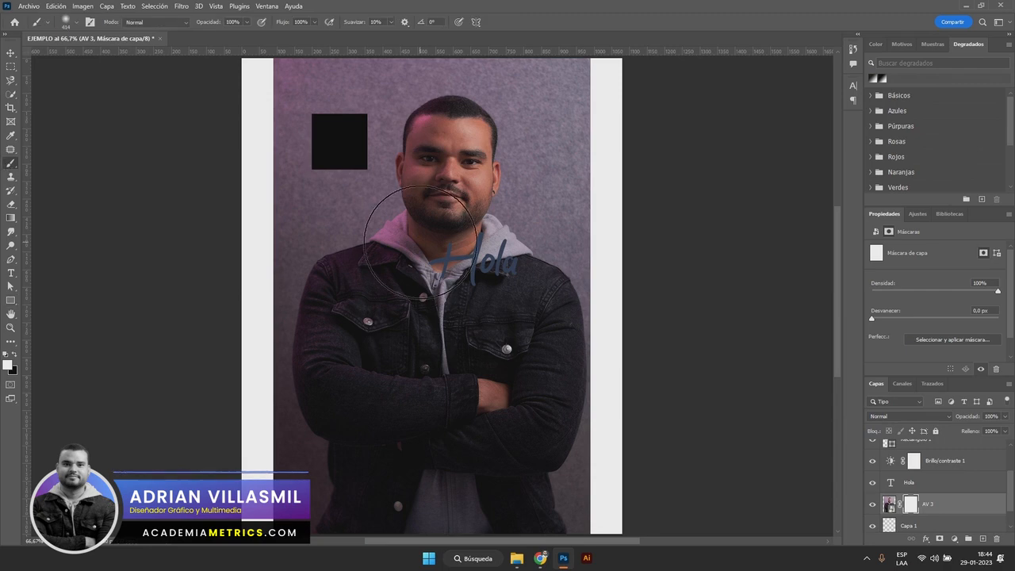
{"action": "key", "text": "x"}
{"action": "left_click_drag", "start_coordinate": [376, 379], "coordinate": [432, 379]}
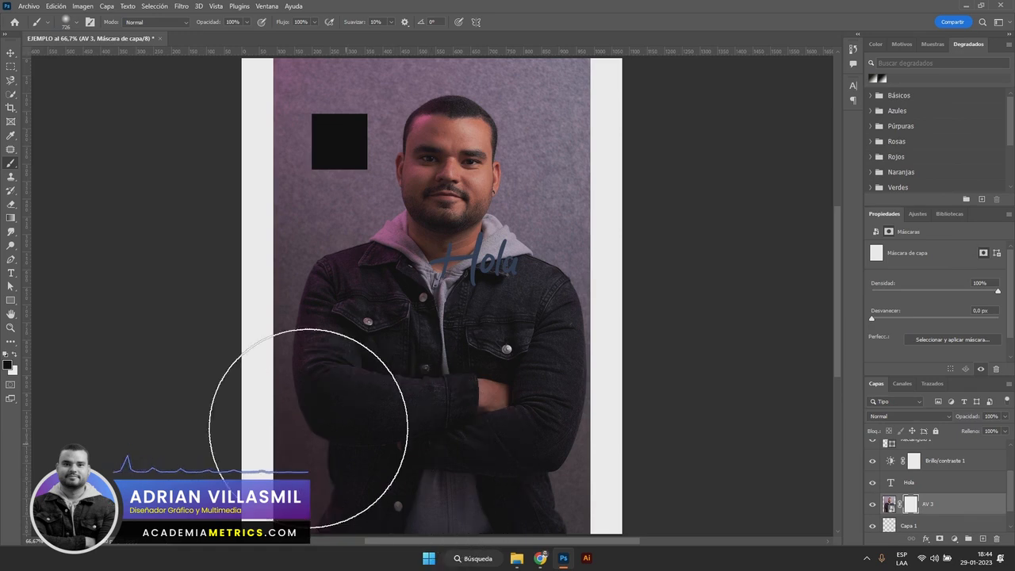
{"action": "mouse_move", "coordinate": [265, 420]}
{"action": "left_mouse_down"}
{"action": "mouse_move", "coordinate": [373, 474]}
{"action": "mouse_move", "coordinate": [608, 437]}
{"action": "mouse_move", "coordinate": [617, 487]}
{"action": "mouse_move", "coordinate": [350, 516]}
{"action": "left_mouse_up"}
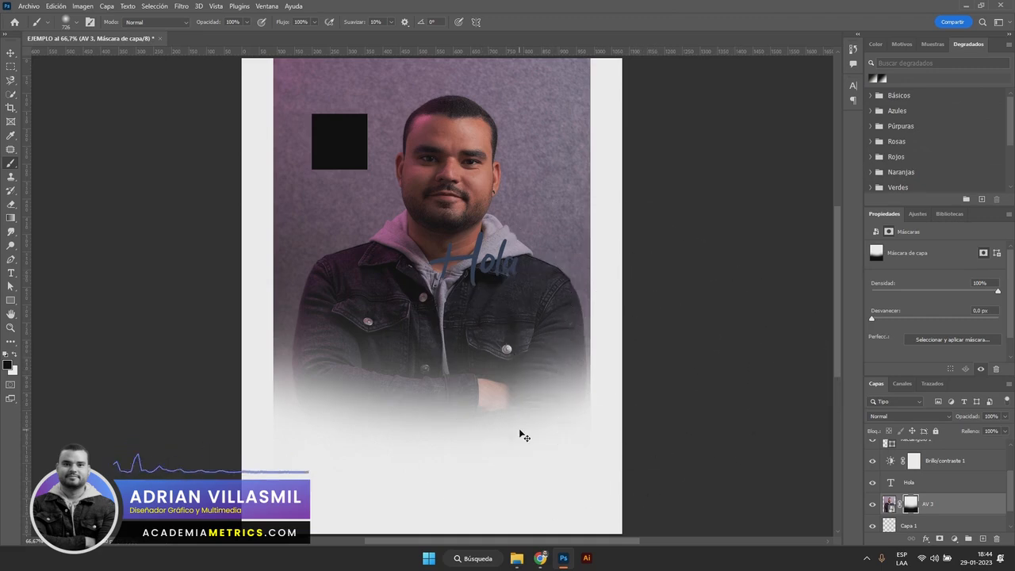
{"action": "key", "text": "ctrl+z"}
Fade out the lower part of the AV 3 photo with a 1200 px black brush on its mask, and restore it with white
{"action": "left_click_drag", "start_coordinate": [391, 455], "coordinate": [480, 458]}
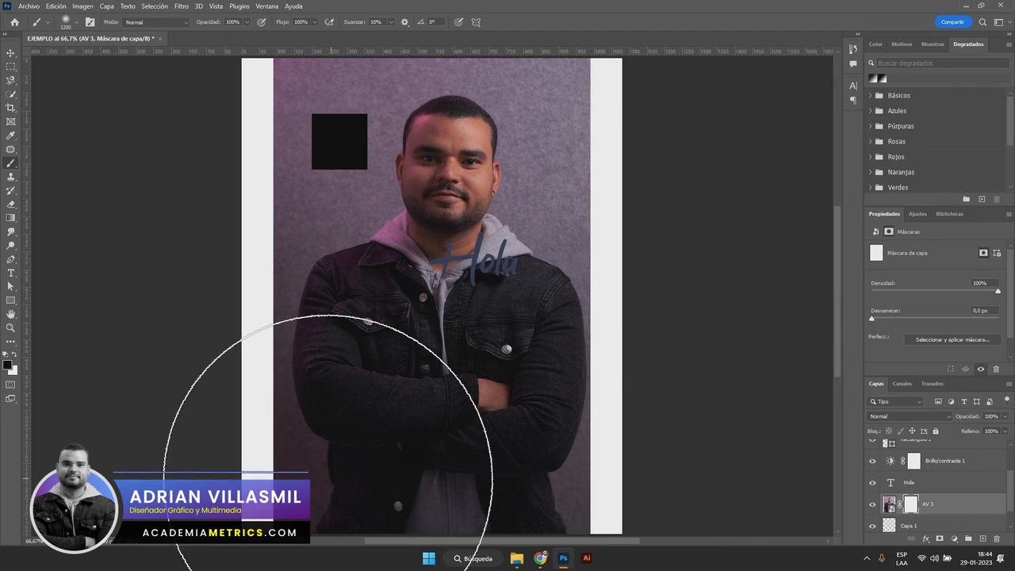
{"action": "mouse_move", "coordinate": [272, 503]}
{"action": "left_mouse_down"}
{"action": "mouse_move", "coordinate": [389, 544]}
{"action": "mouse_move", "coordinate": [684, 503]}
{"action": "mouse_move", "coordinate": [566, 526]}
{"action": "mouse_move", "coordinate": [162, 540]}
{"action": "left_mouse_up"}
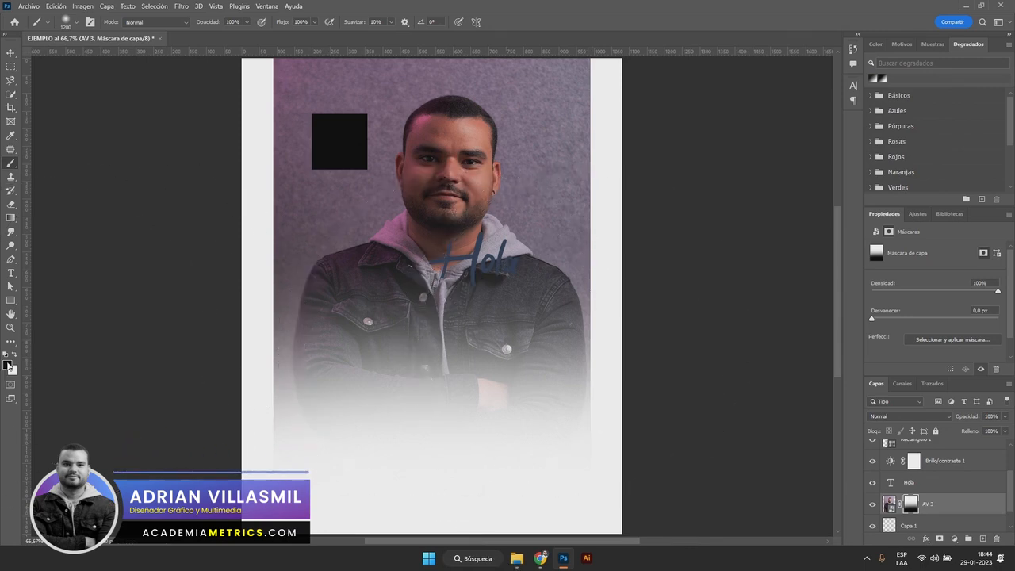
{"action": "left_click", "coordinate": [14, 357]}
{"action": "mouse_move", "coordinate": [567, 386]}
{"action": "left_mouse_down"}
{"action": "mouse_move", "coordinate": [368, 412]}
{"action": "mouse_move", "coordinate": [159, 386]}
{"action": "mouse_move", "coordinate": [600, 386]}
{"action": "mouse_move", "coordinate": [159, 442]}
{"action": "mouse_move", "coordinate": [538, 556]}
{"action": "mouse_move", "coordinate": [449, 476]}
{"action": "mouse_move", "coordinate": [436, 431]}
{"action": "left_mouse_up"}
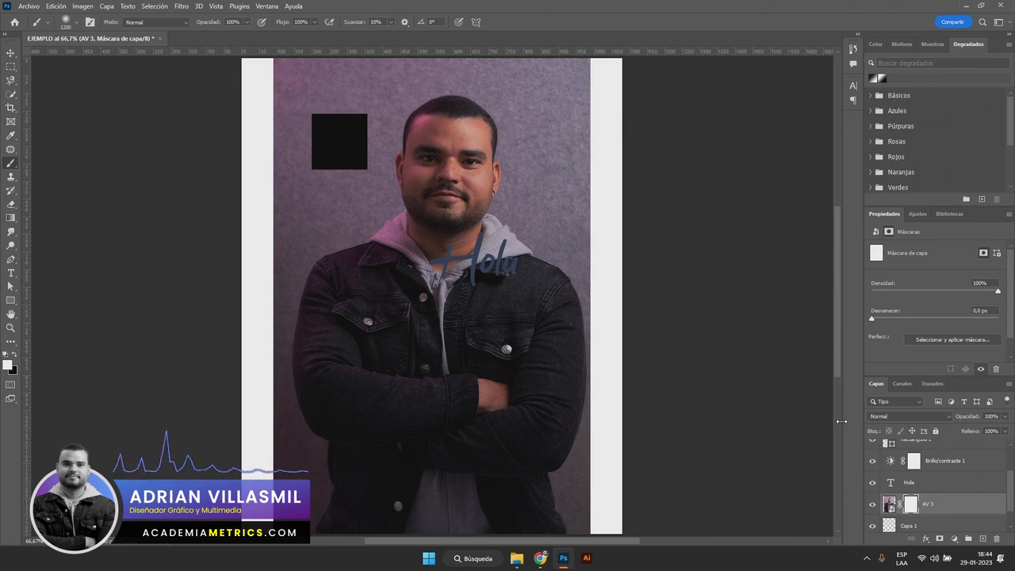
Add a layer mask to the Hola text layer and reduce the brush size to 72 px
{"action": "left_click", "coordinate": [934, 487]}
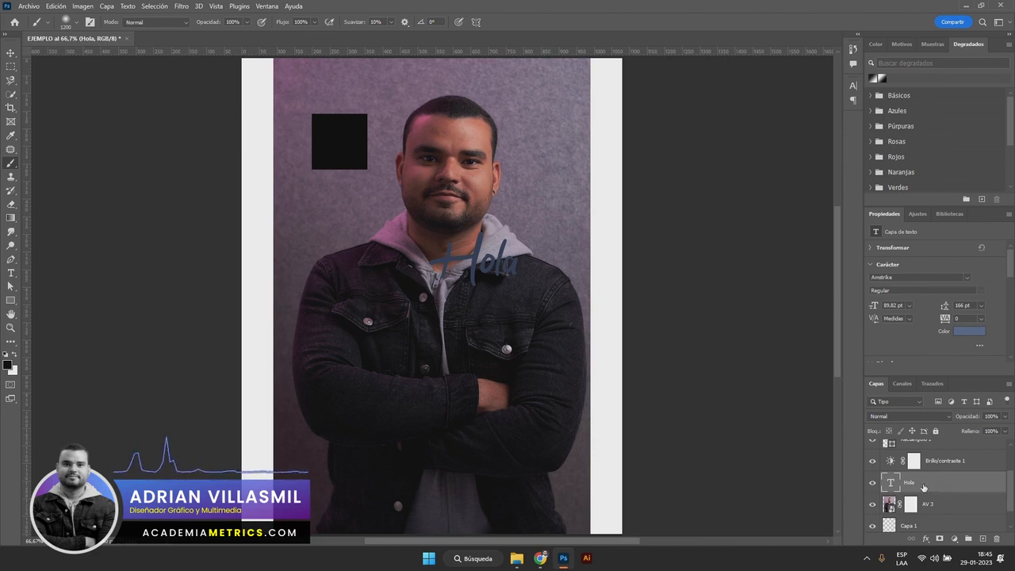
{"action": "left_click", "coordinate": [941, 540]}
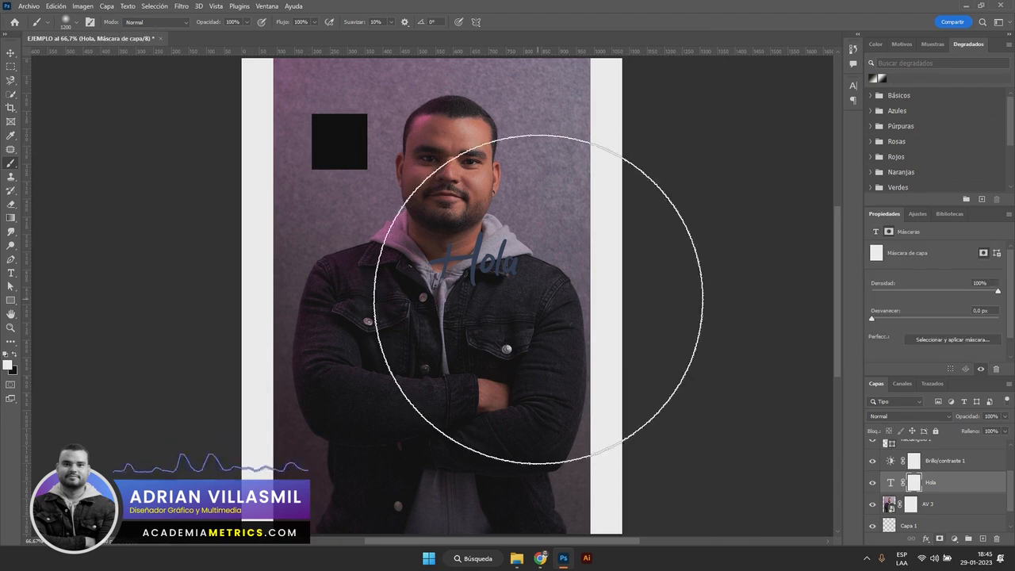
{"action": "mouse_move", "coordinate": [523, 257]}
{"action": "left_mouse_down"}
{"action": "mouse_move", "coordinate": [306, 289]}
{"action": "mouse_move", "coordinate": [400, 275]}
{"action": "mouse_move", "coordinate": [425, 257]}
{"action": "left_mouse_up"}
{"action": "right_click", "coordinate": [457, 253]}
{"action": "left_click", "coordinate": [445, 256]}
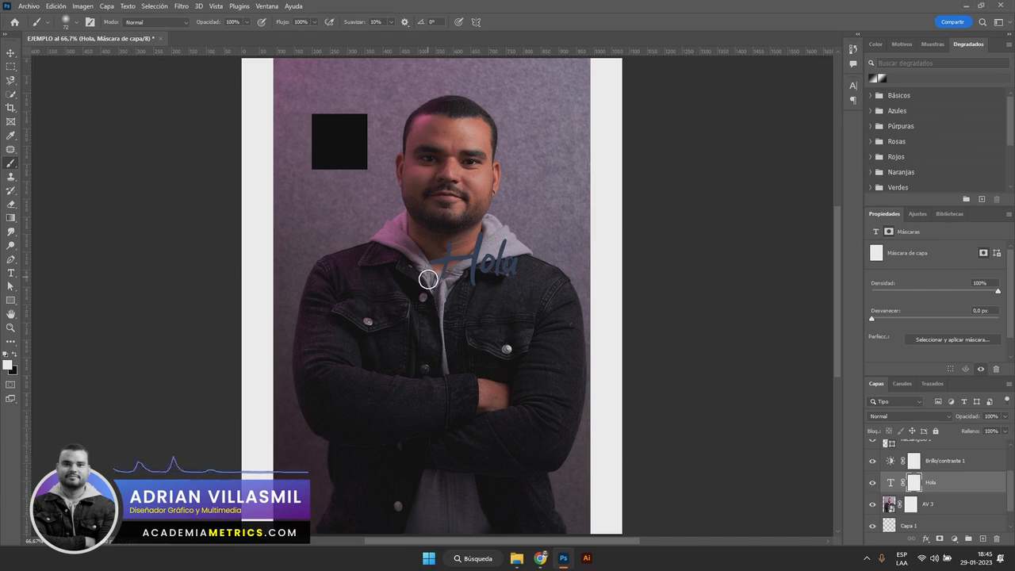
Try hiding the start of the H in Hola by painting black on the mask, and undo the stroke
{"action": "key", "text": "x"}
{"action": "left_click_drag", "start_coordinate": [443, 252], "coordinate": [432, 286]}
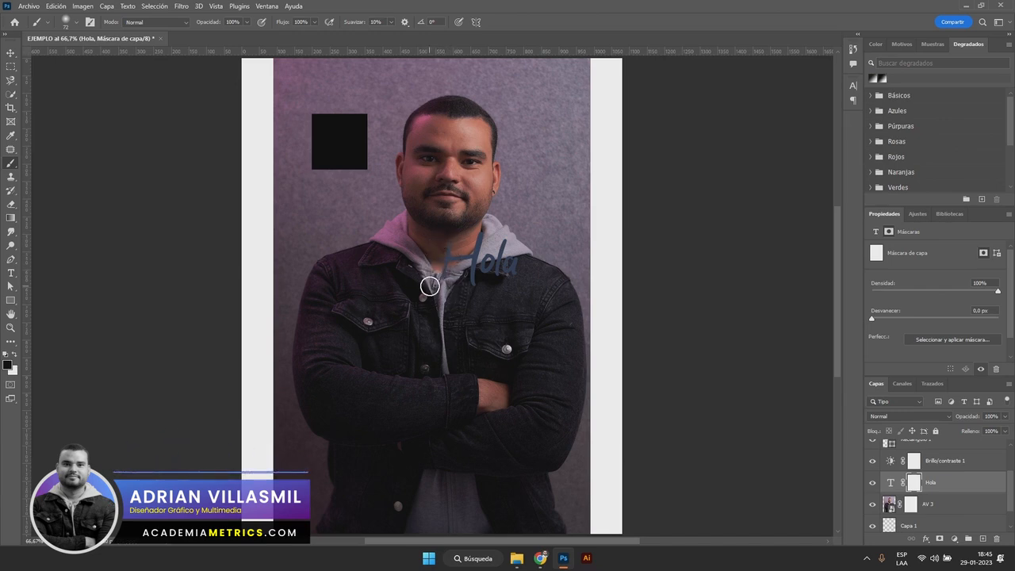
{"action": "key", "text": "ctrl+z"}
Change the color of the Hola text to white (#ffffff) in its character settings
{"action": "left_click", "coordinate": [889, 487]}
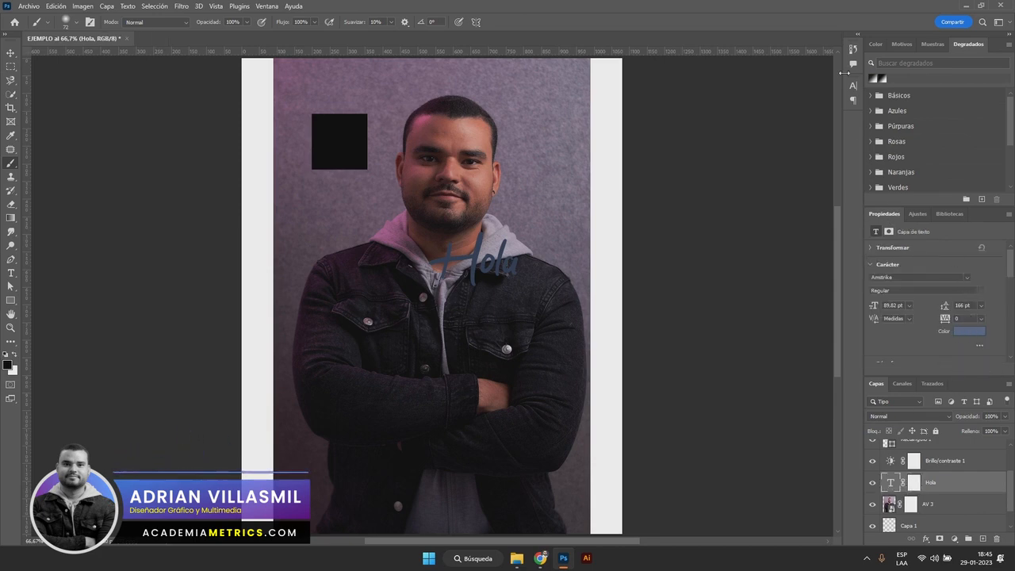
{"action": "left_click", "coordinate": [852, 86]}
{"action": "left_click", "coordinate": [853, 85]}
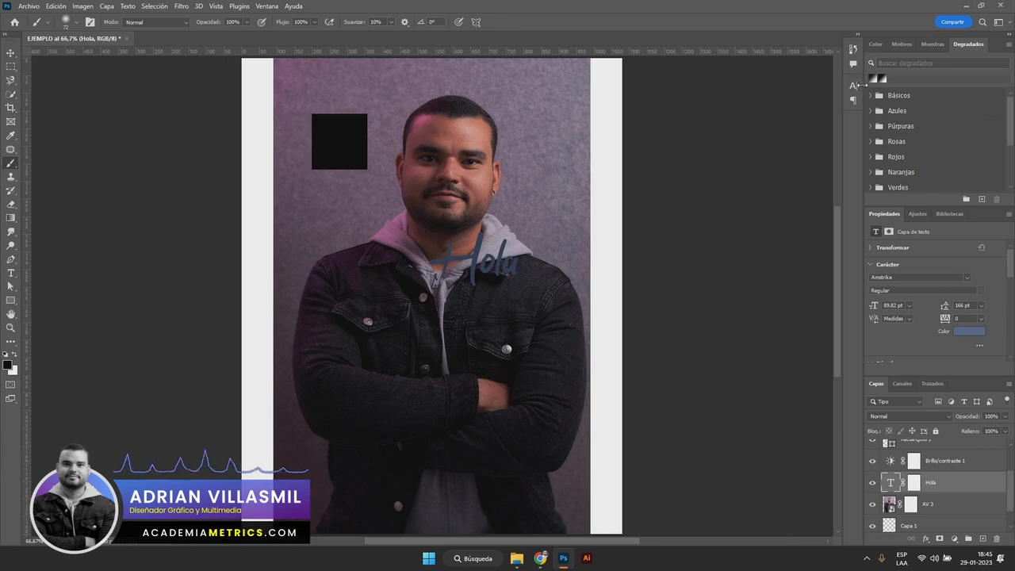
{"action": "left_click", "coordinate": [854, 86]}
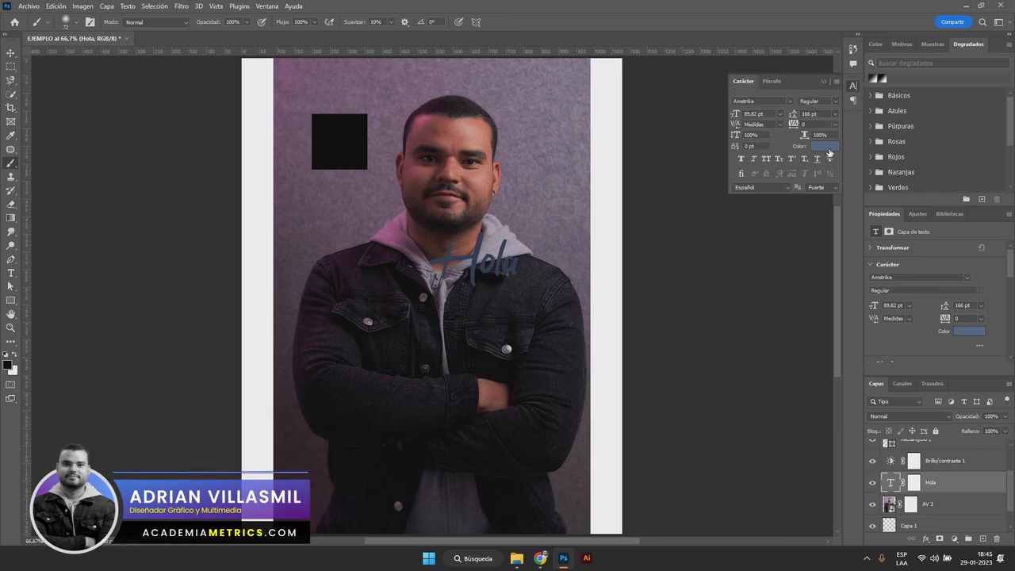
{"action": "left_click", "coordinate": [828, 147]}
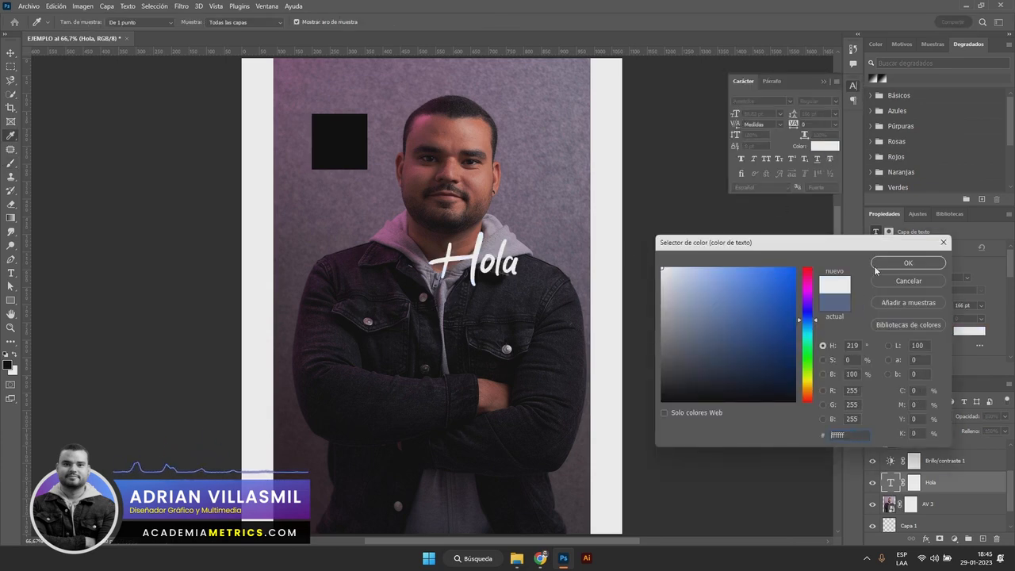
{"action": "left_click", "coordinate": [909, 264]}
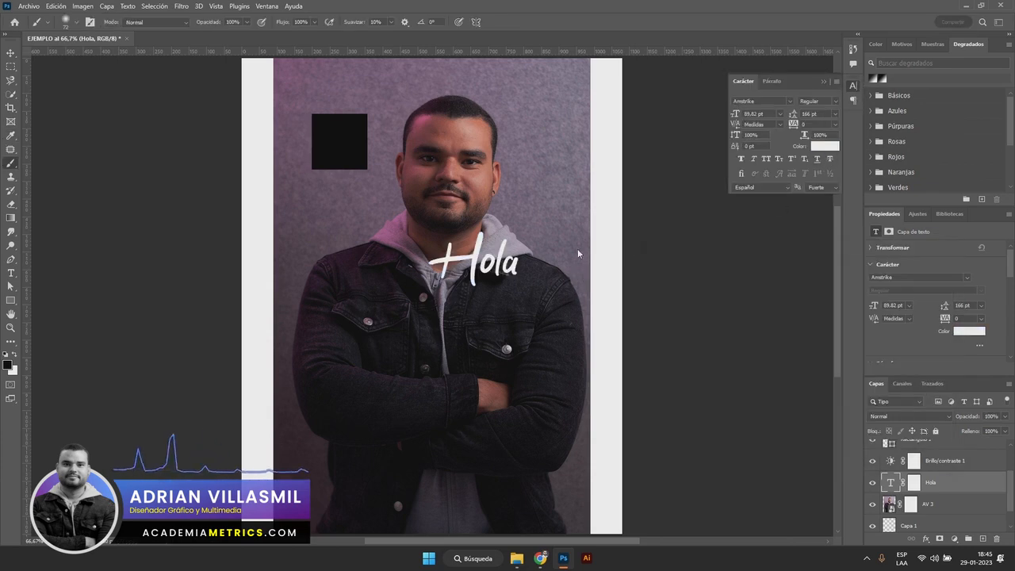
Try painting black on the Hola mask over part of the H, and undo the stroke
{"action": "left_click", "coordinate": [914, 482]}
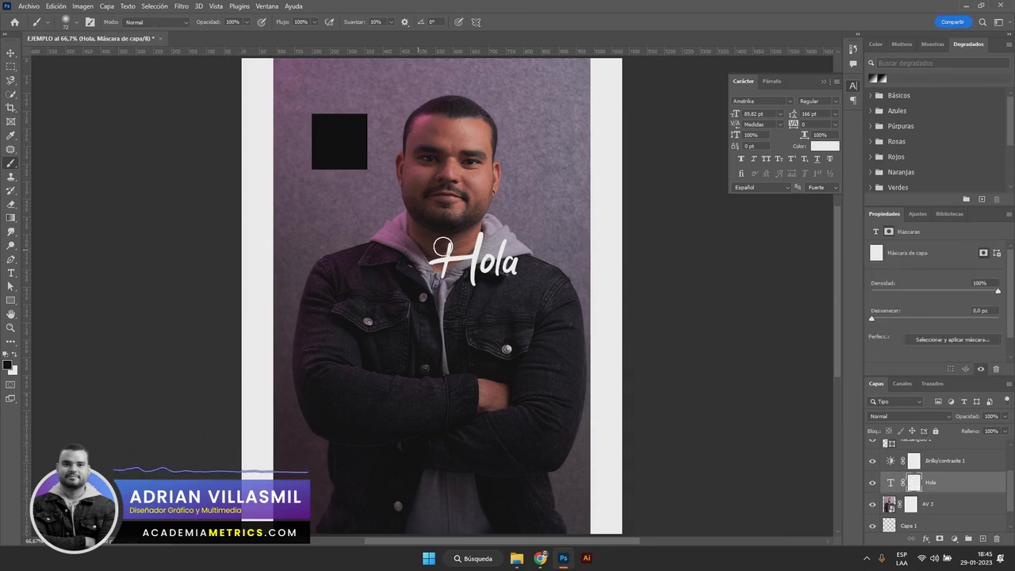
{"action": "left_click_drag", "start_coordinate": [464, 238], "coordinate": [457, 279]}
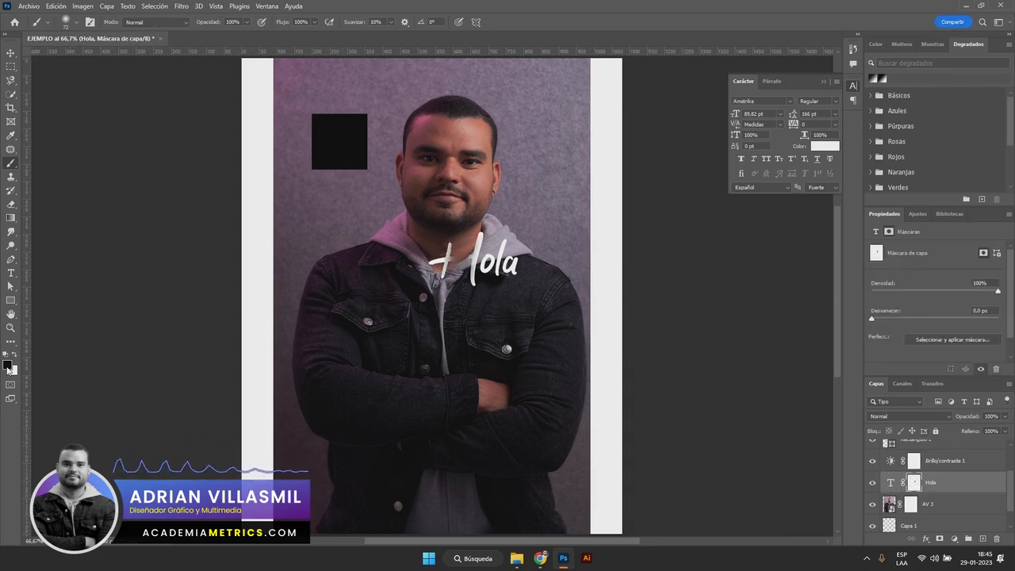
{"action": "key", "text": "ctrl+z"}
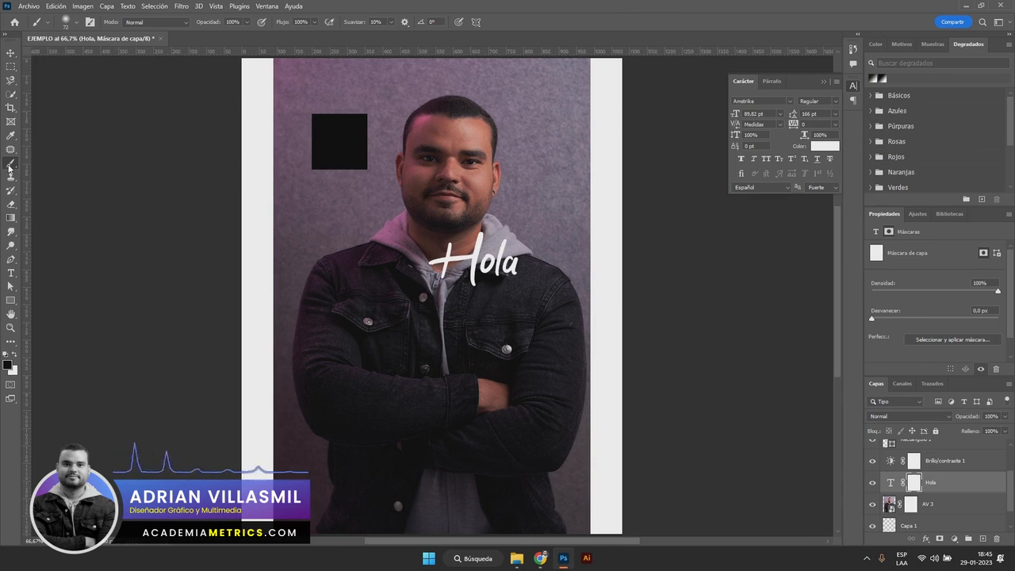
Hide the whole word Hola by painting black on its mask with the 72 px brush, and restore it with white
{"action": "mouse_move", "coordinate": [444, 238]}
{"action": "left_mouse_down"}
{"action": "mouse_move", "coordinate": [441, 280]}
{"action": "mouse_move", "coordinate": [427, 259]}
{"action": "mouse_move", "coordinate": [530, 254]}
{"action": "mouse_move", "coordinate": [444, 267]}
{"action": "left_mouse_up"}
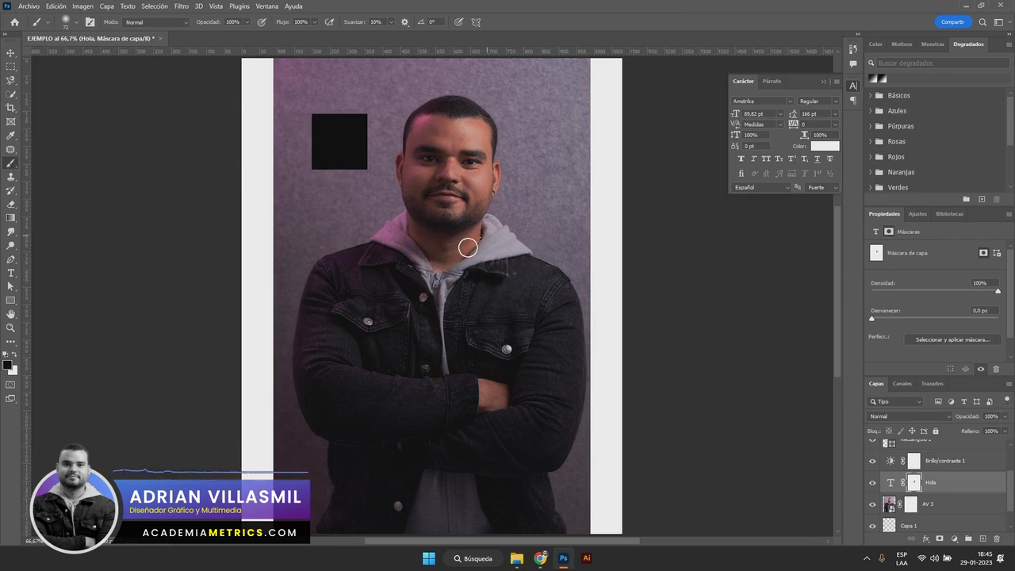
{"action": "key", "text": "ctrl+z"}
{"action": "mouse_move", "coordinate": [491, 266]}
{"action": "left_mouse_down"}
{"action": "mouse_move", "coordinate": [514, 262]}
{"action": "mouse_move", "coordinate": [451, 249]}
{"action": "mouse_move", "coordinate": [485, 245]}
{"action": "mouse_move", "coordinate": [480, 251]}
{"action": "left_mouse_up"}
{"action": "left_click", "coordinate": [15, 357]}
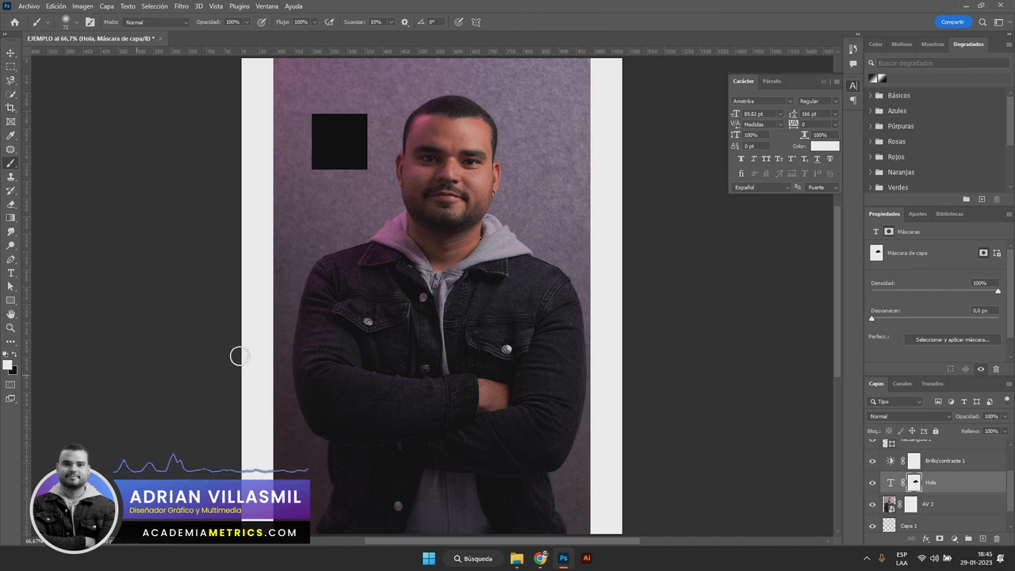
{"action": "mouse_move", "coordinate": [473, 254]}
{"action": "left_mouse_down"}
{"action": "mouse_move", "coordinate": [444, 258]}
{"action": "mouse_move", "coordinate": [522, 245]}
{"action": "mouse_move", "coordinate": [473, 256]}
{"action": "mouse_move", "coordinate": [496, 258]}
{"action": "mouse_move", "coordinate": [470, 298]}
{"action": "left_mouse_up"}
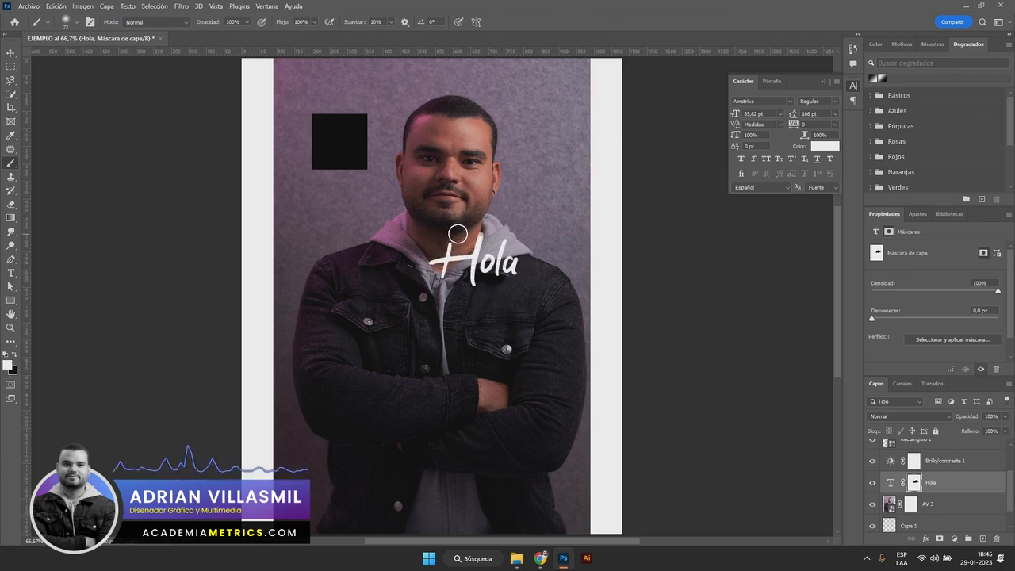
Move the Hola text down onto the jacket, over the upper edge of the crossed arms
{"action": "key", "text": "v"}
{"action": "left_click_drag", "start_coordinate": [479, 258], "coordinate": [421, 361]}
Delete the Brillo/contraste 1 adjustment layer
{"action": "left_click", "coordinate": [940, 460]}
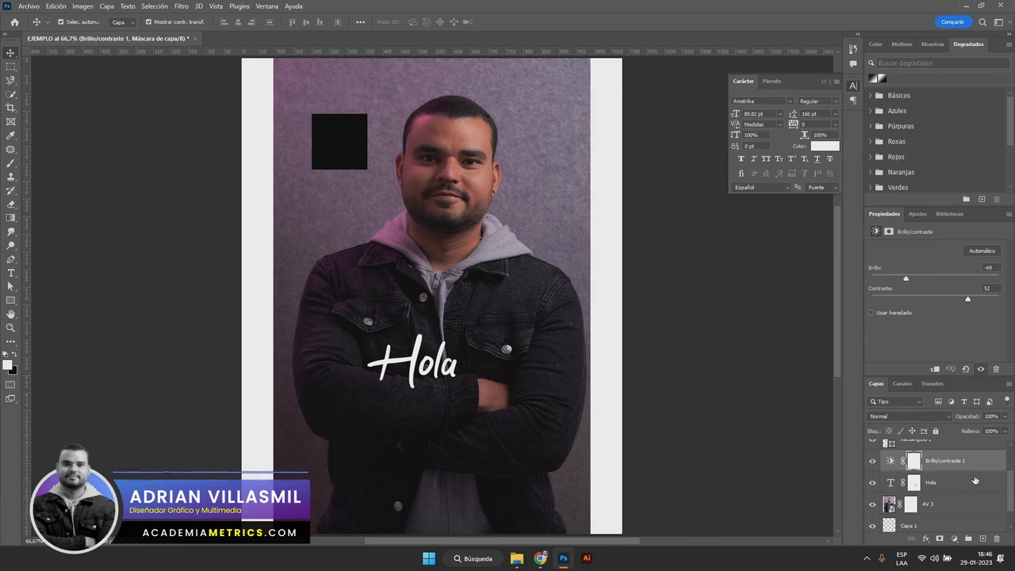
{"action": "left_click", "coordinate": [962, 462]}
{"action": "left_click", "coordinate": [999, 540]}
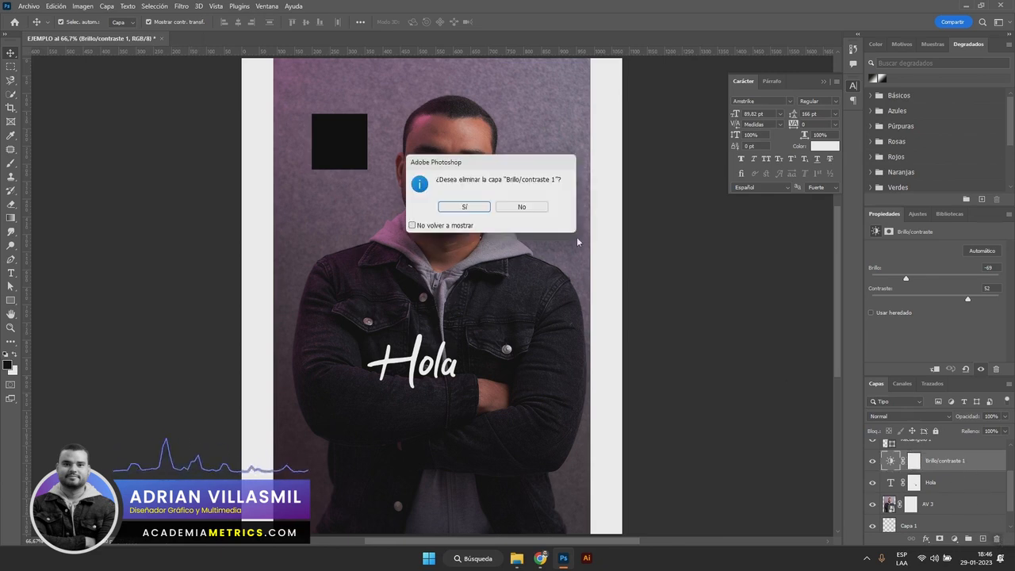
{"action": "left_click", "coordinate": [466, 207]}
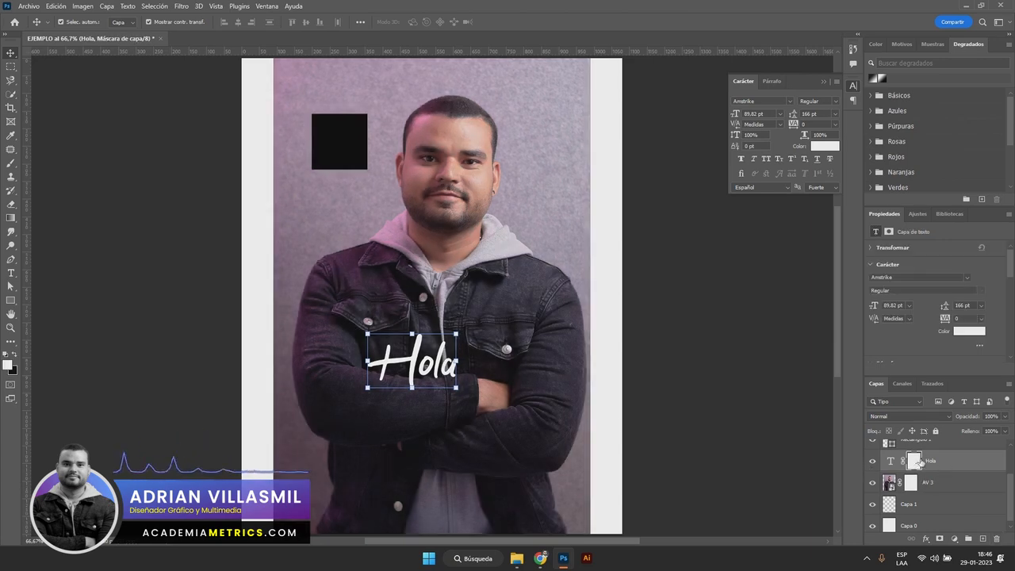
Paint black on the Hola mask along the folded arm to hide the lower edge of the letters behind it
{"action": "left_click", "coordinate": [11, 162]}
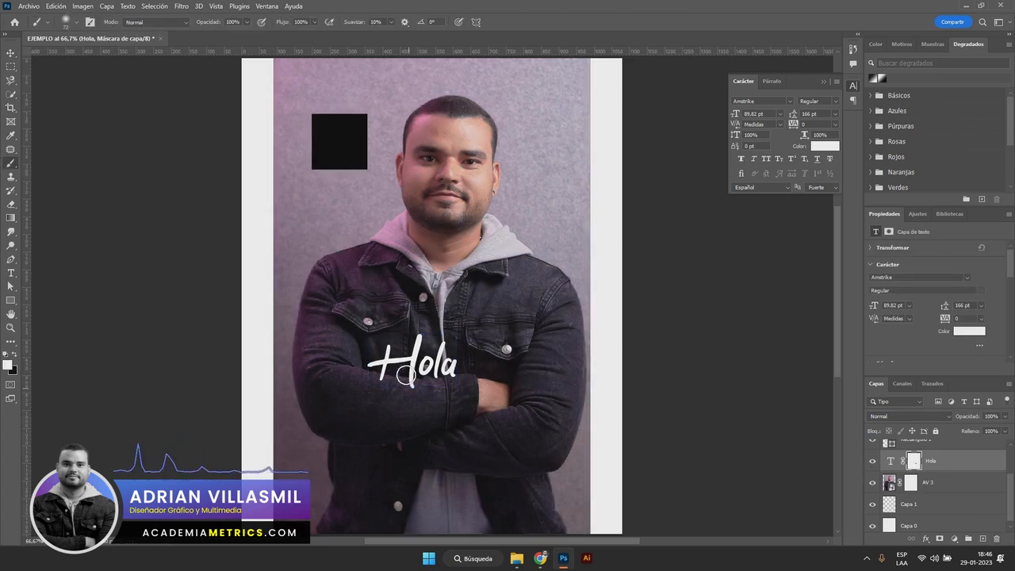
{"action": "key", "text": "x"}
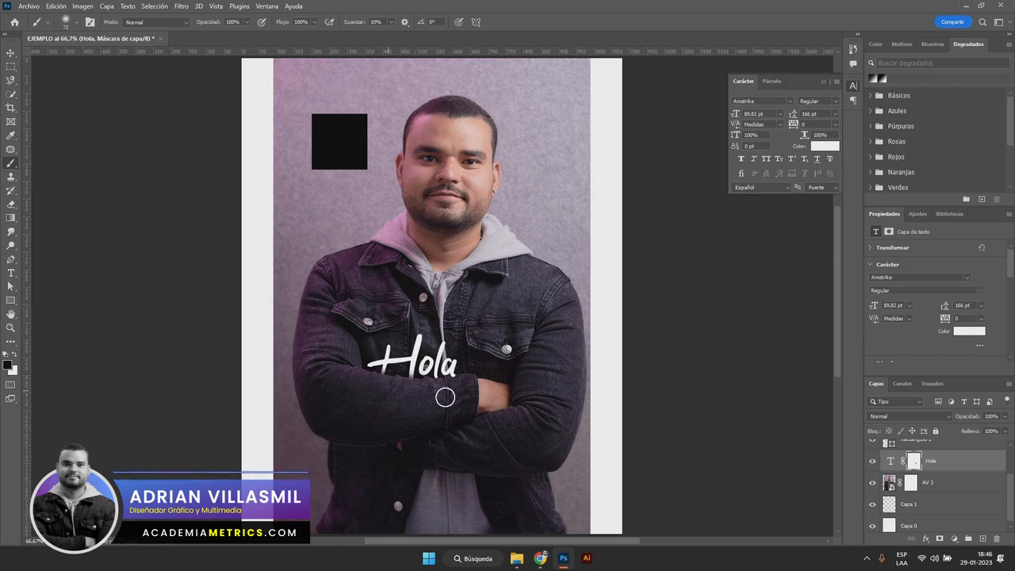
{"action": "left_click_drag", "start_coordinate": [460, 382], "coordinate": [339, 380]}
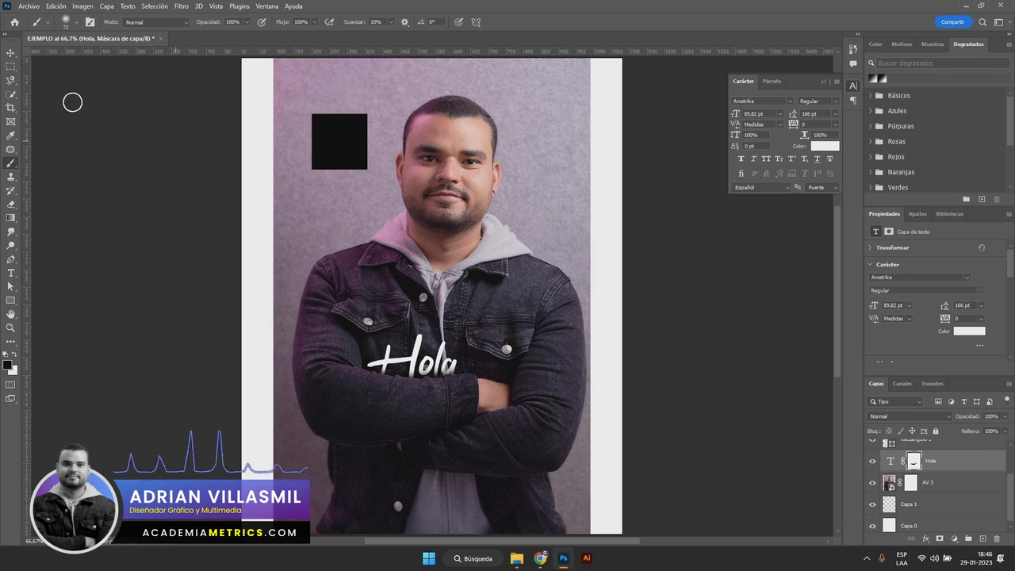
{"action": "left_click", "coordinate": [10, 52]}
Move the white background layer Capa 0 into the FONDO group
{"action": "scroll", "coordinate": [916, 489], "scroll_direction": "up", "scroll_amount": 1}
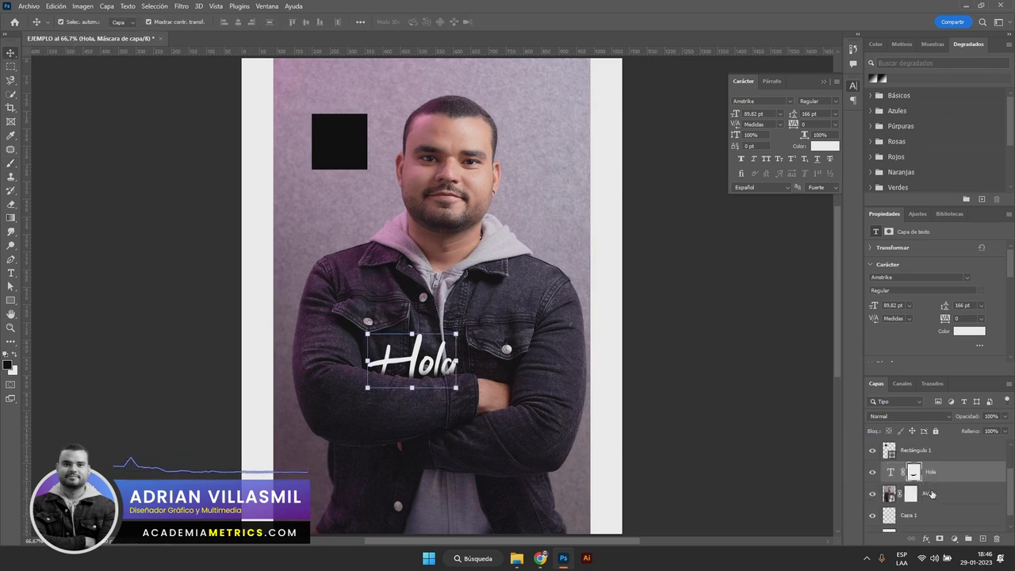
{"action": "scroll", "coordinate": [933, 494], "scroll_direction": "down", "scroll_amount": 1}
{"action": "scroll", "coordinate": [934, 474], "scroll_direction": "up", "scroll_amount": 3}
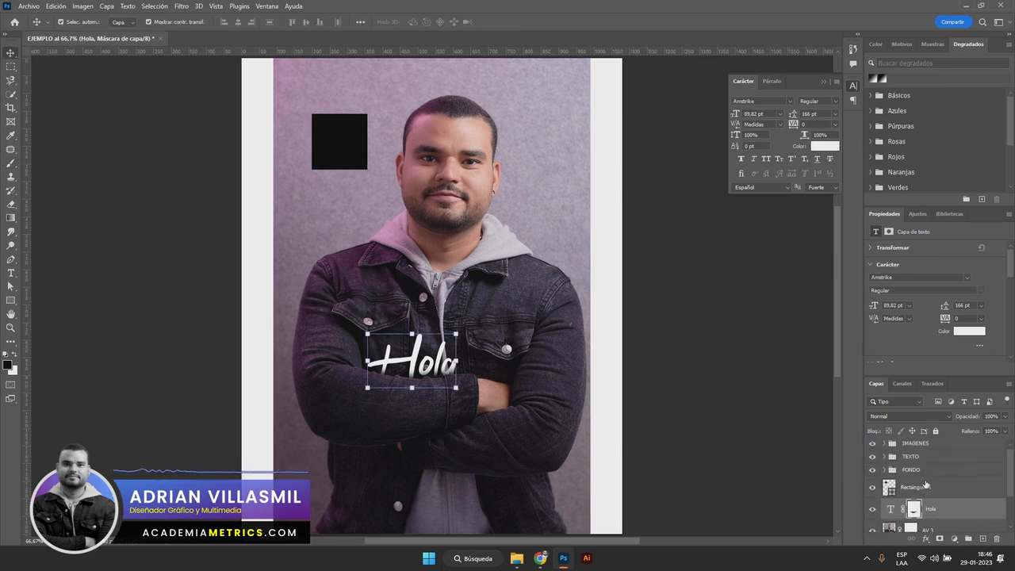
{"action": "scroll", "coordinate": [926, 485], "scroll_direction": "down", "scroll_amount": 3}
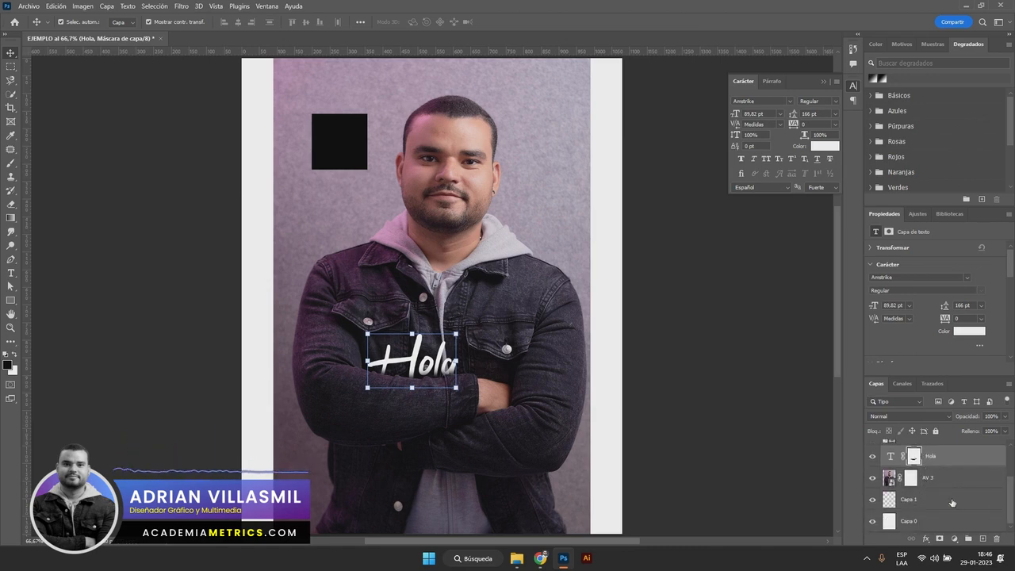
{"action": "left_click", "coordinate": [924, 502]}
{"action": "left_click", "coordinate": [925, 520]}
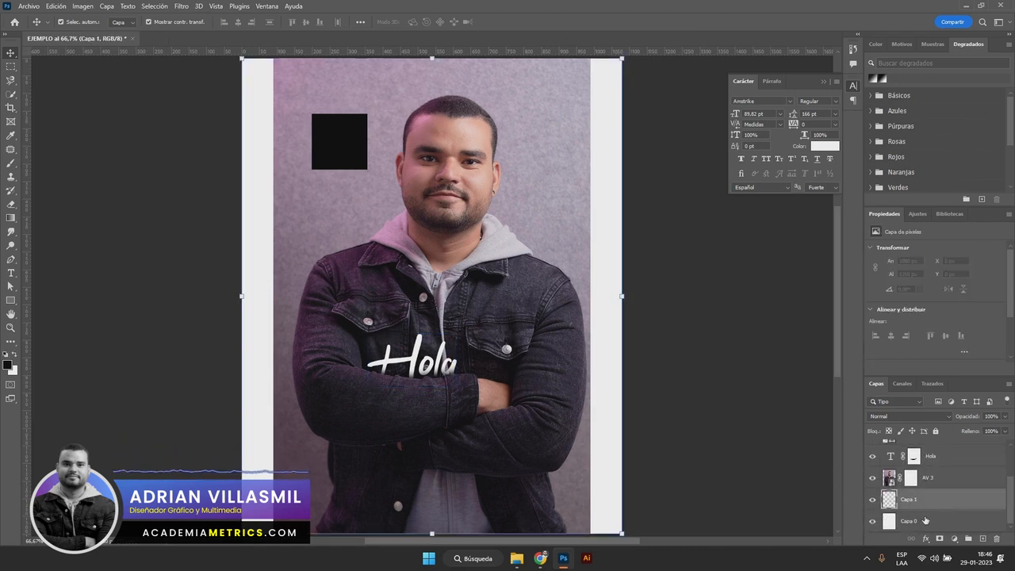
{"action": "scroll", "coordinate": [930, 516], "scroll_direction": "up", "scroll_amount": 1}
{"action": "scroll", "coordinate": [933, 522], "scroll_direction": "down", "scroll_amount": 1}
{"action": "left_click_drag", "start_coordinate": [934, 523], "coordinate": [936, 462]}
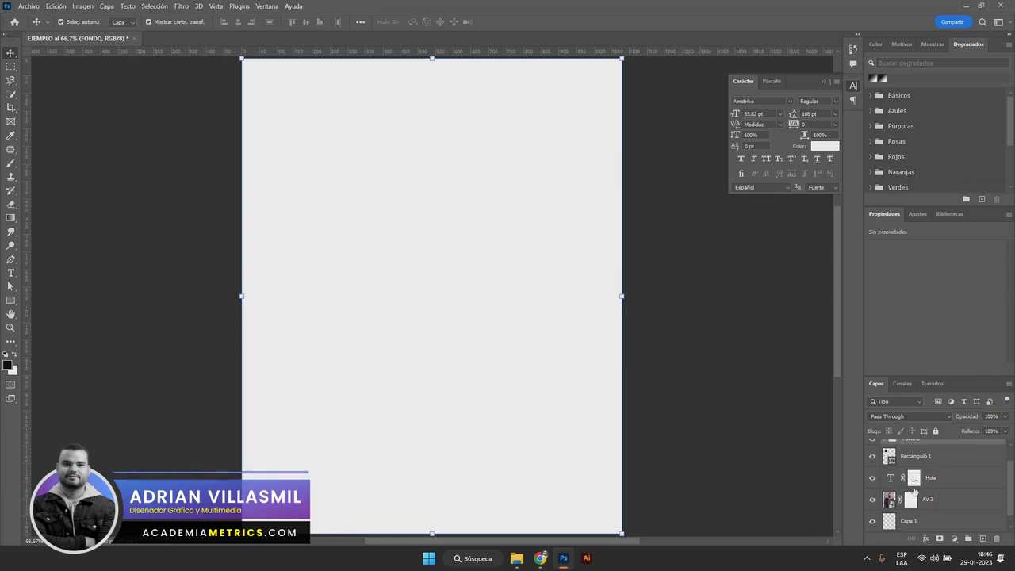
Place the AV 3 photo layer in the IMAGENES group and the Hola text layer in the TEXTO group
{"action": "left_click", "coordinate": [943, 500]}
{"action": "left_click_drag", "start_coordinate": [944, 501], "coordinate": [933, 449]}
{"action": "left_click", "coordinate": [945, 498]}
{"action": "left_click_drag", "start_coordinate": [951, 501], "coordinate": [912, 459]}
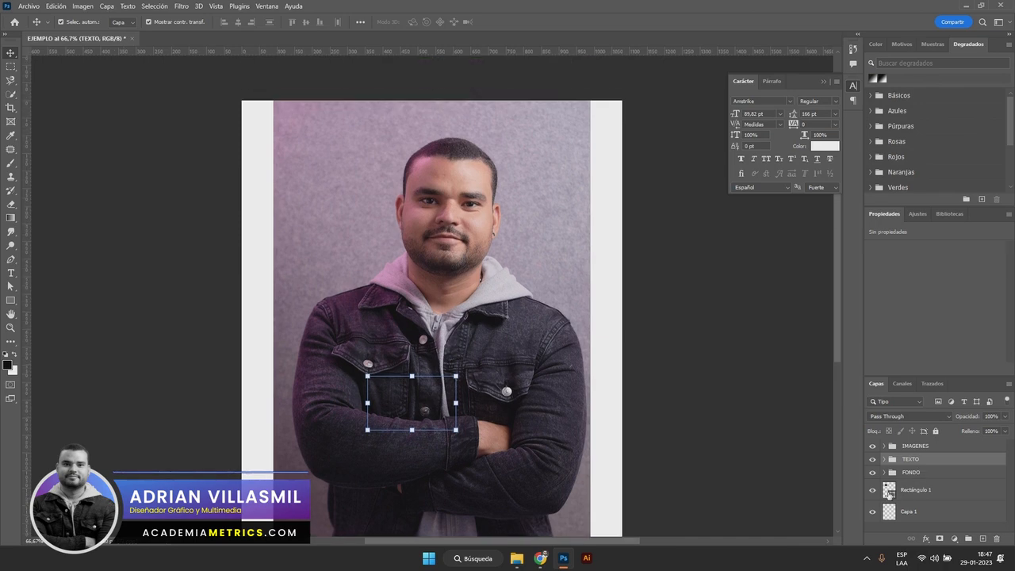
Move the Rectángulo 1 layer to the top of the layer stack and the TEXTO group above the IMAGENES group
{"action": "left_click", "coordinate": [927, 491]}
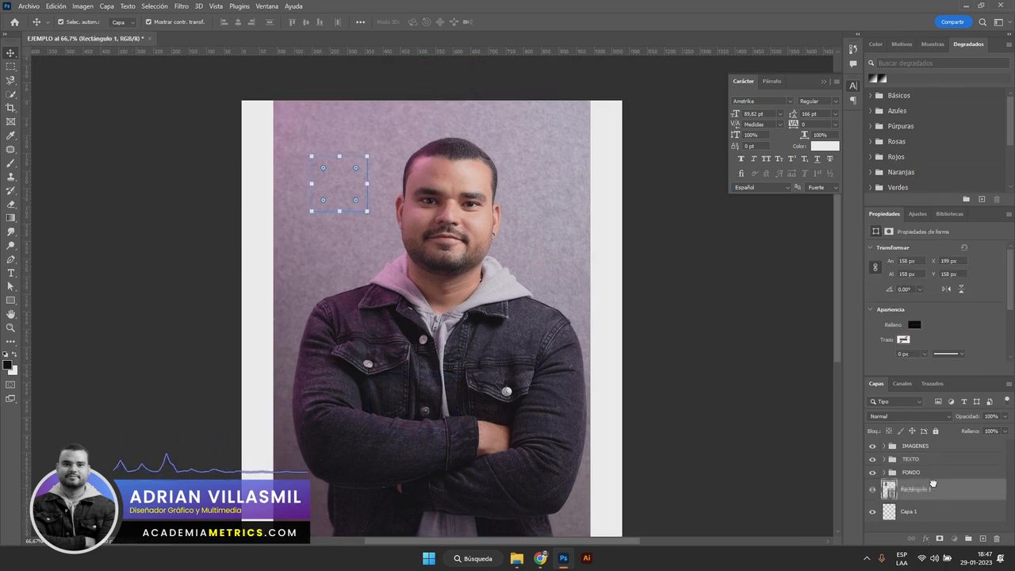
{"action": "left_click_drag", "start_coordinate": [920, 489], "coordinate": [918, 442]}
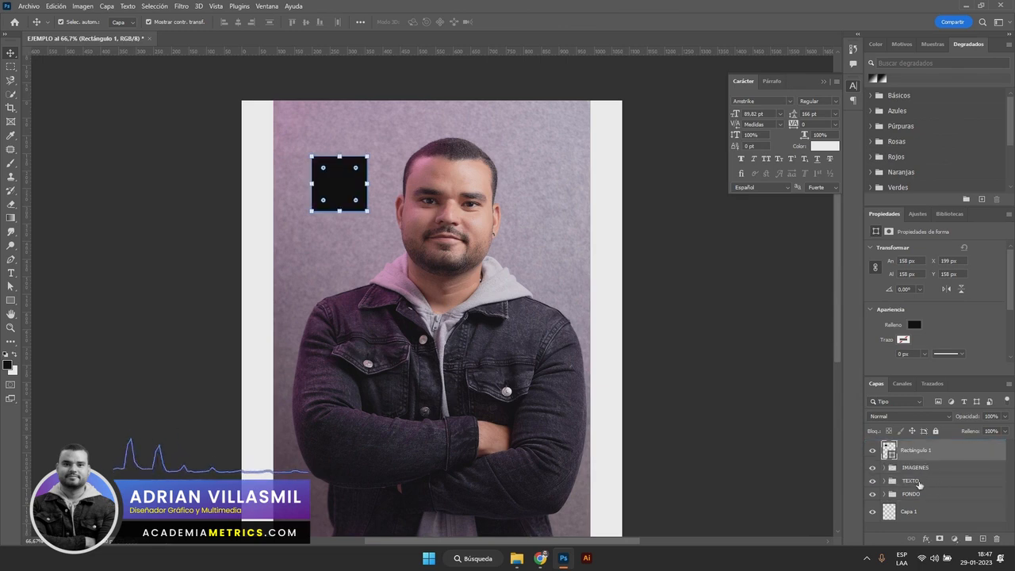
{"action": "left_click", "coordinate": [915, 481]}
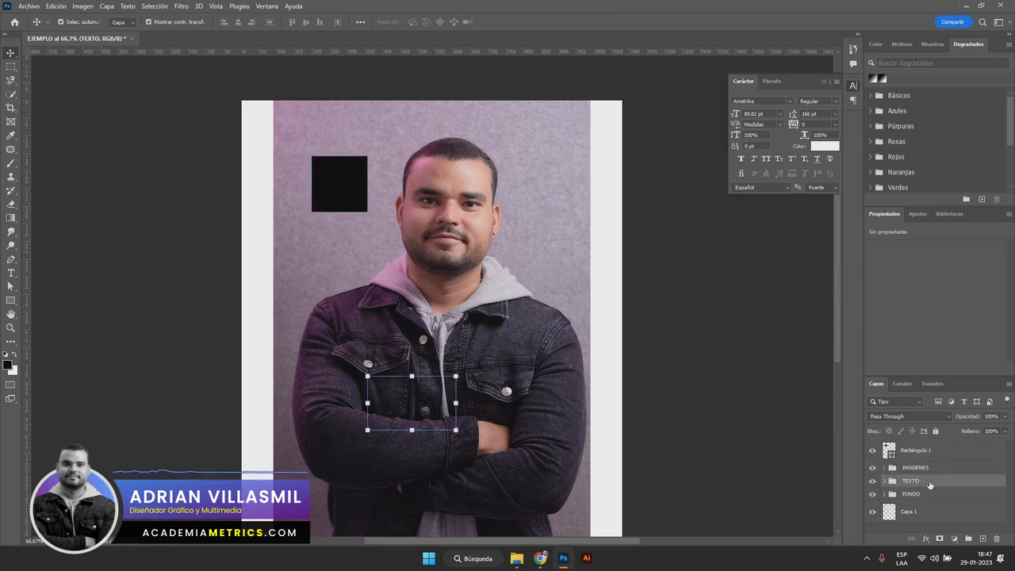
{"action": "left_click_drag", "start_coordinate": [934, 482], "coordinate": [932, 468]}
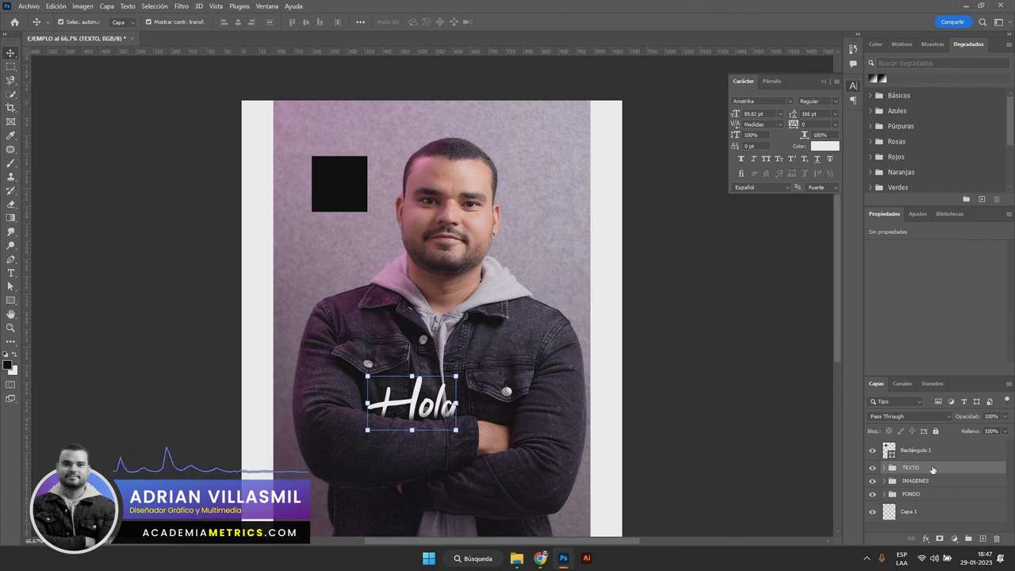
Delete only the TEXTO group, keeping the Hola layer it contains
{"action": "right_click", "coordinate": [899, 471]}
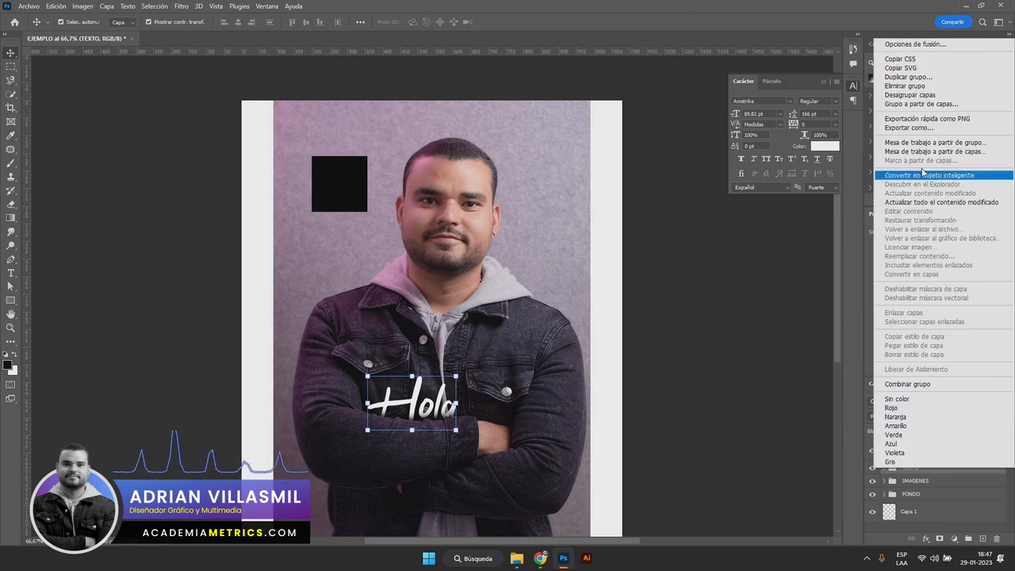
{"action": "left_click", "coordinate": [910, 87]}
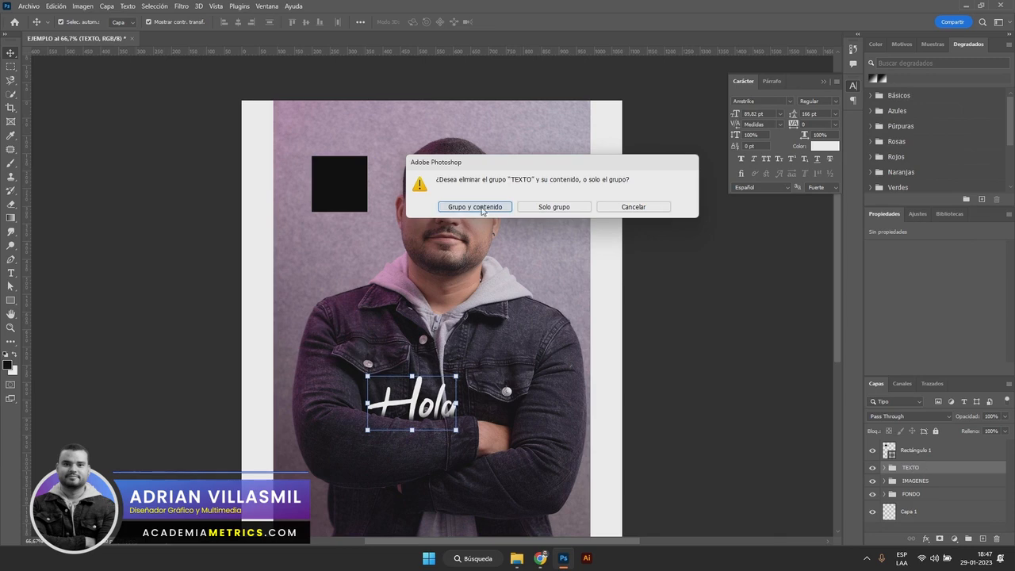
{"action": "left_click_drag", "start_coordinate": [488, 169], "coordinate": [457, 181]}
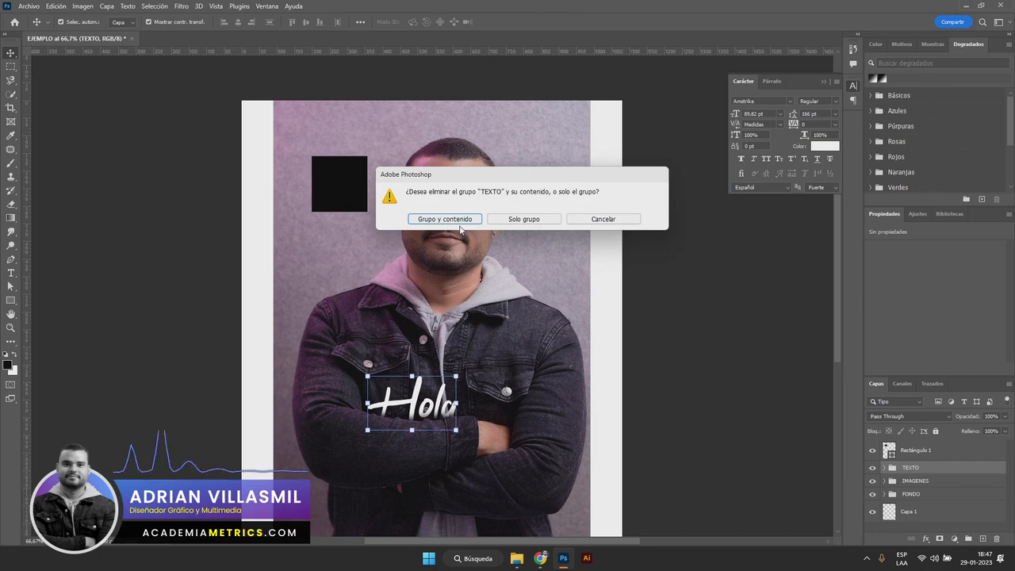
{"action": "left_click", "coordinate": [521, 220]}
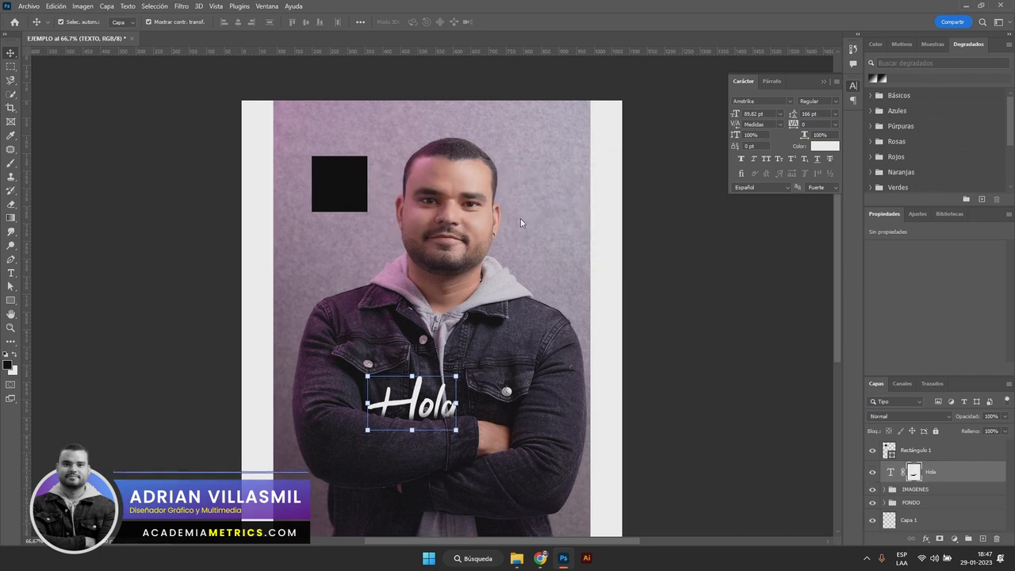
Move the AV 3 layer out of the IMAGENES group to just above it, and select the collapsed IMAGENES group
{"action": "left_click", "coordinate": [955, 481]}
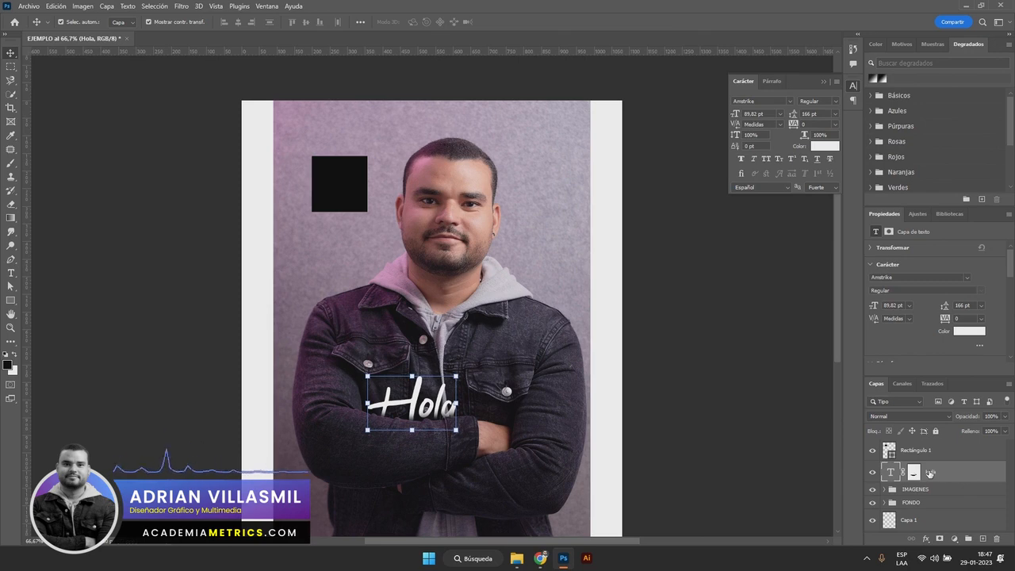
{"action": "scroll", "coordinate": [875, 474], "scroll_direction": "down", "scroll_amount": 4}
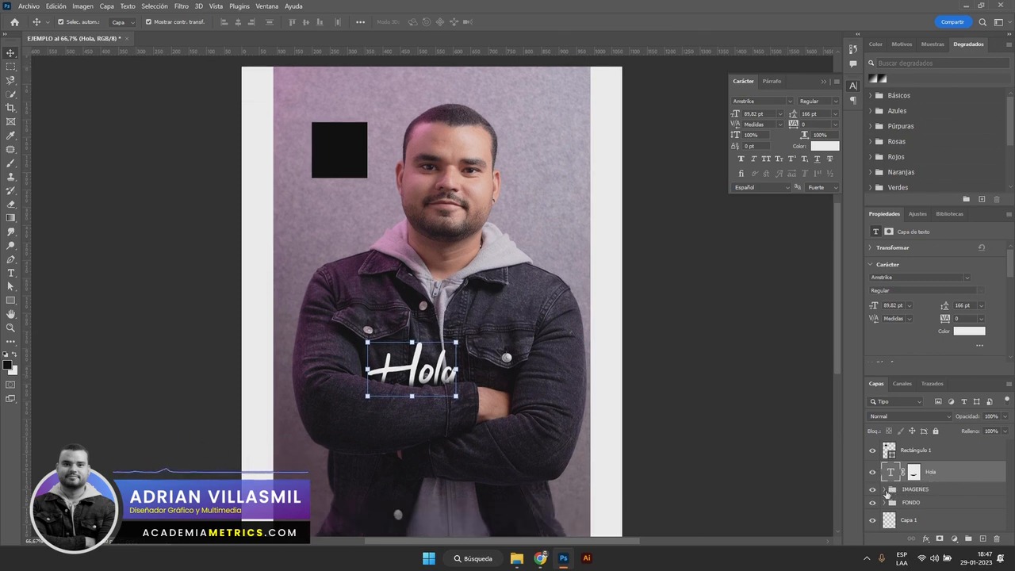
{"action": "left_click", "coordinate": [884, 490]}
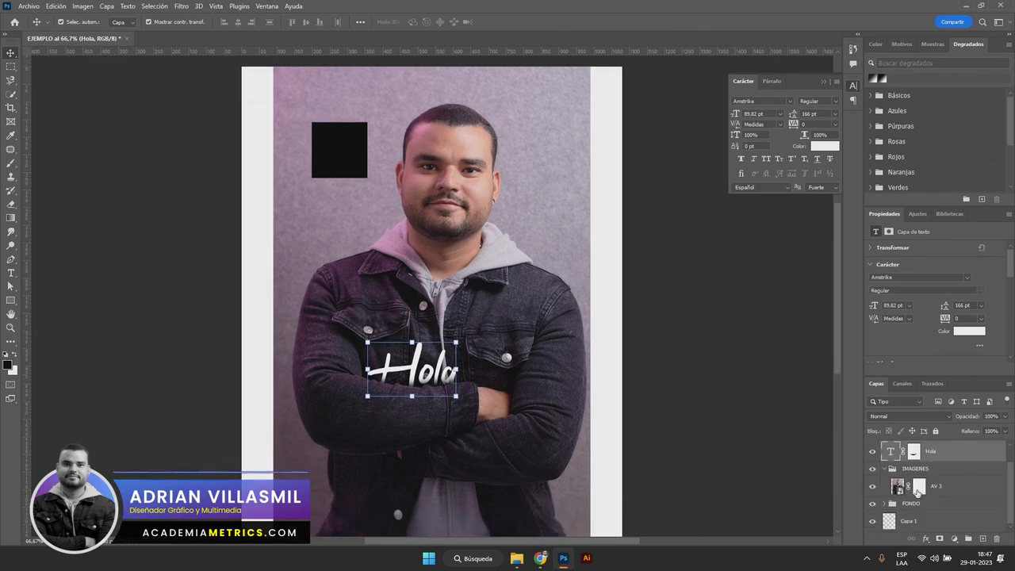
{"action": "left_click", "coordinate": [948, 486]}
{"action": "left_click_drag", "start_coordinate": [954, 492], "coordinate": [940, 465]}
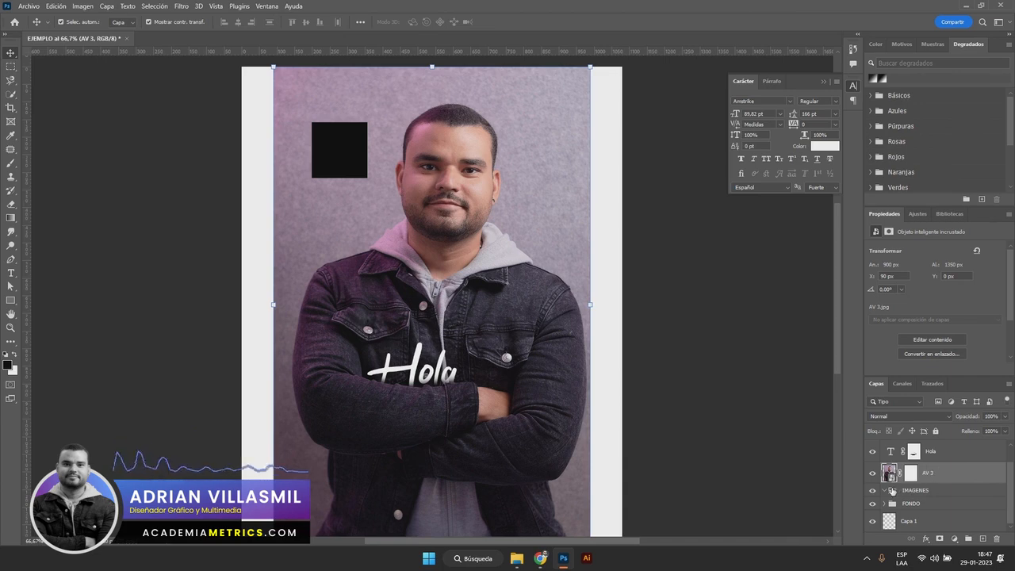
{"action": "left_click", "coordinate": [934, 492]}
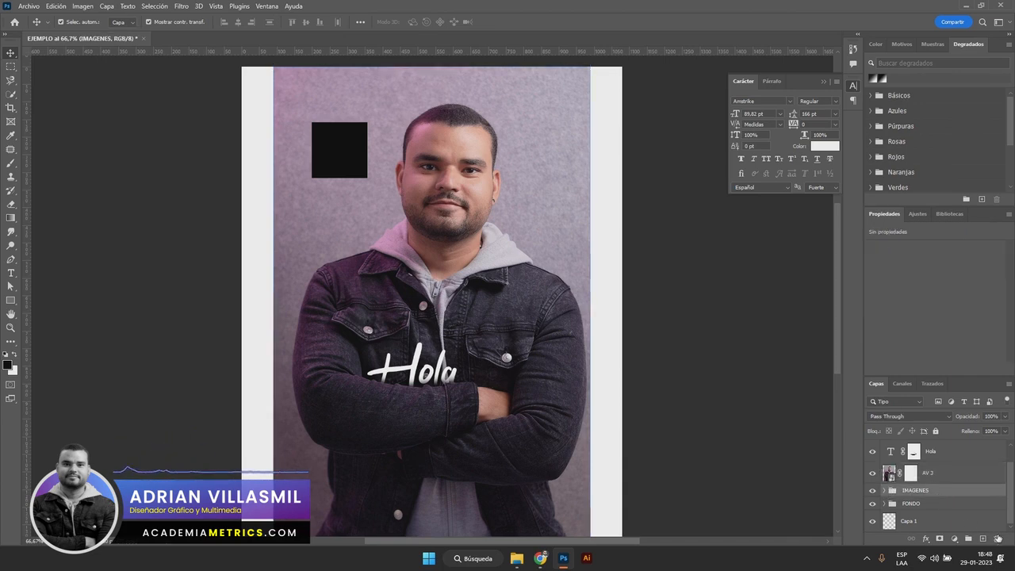